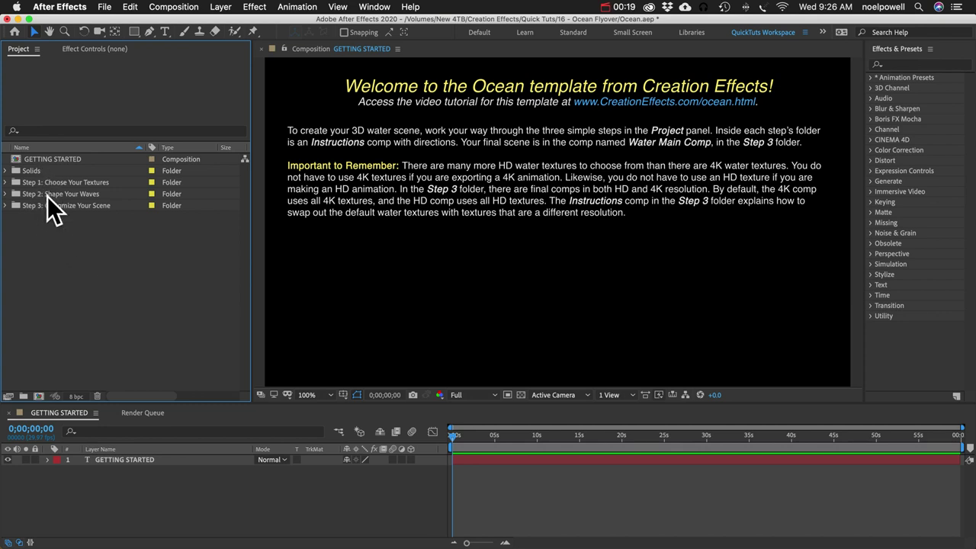
# Import Clouds.jpg into the HD folder under Step 1: Choose Your Textures, beside Put Backround Here.
pyautogui.click(68, 244)
pyautogui.click(7, 183)
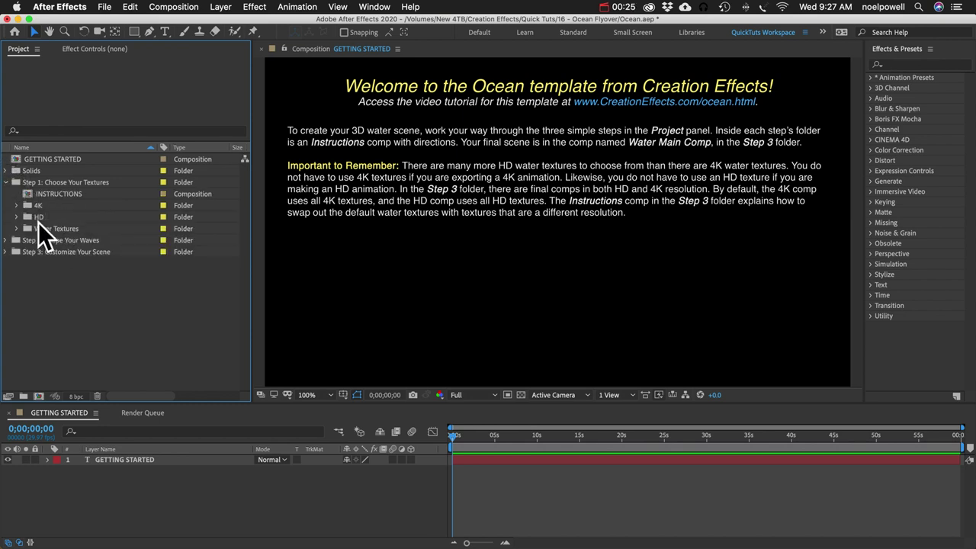
pyautogui.click(17, 217)
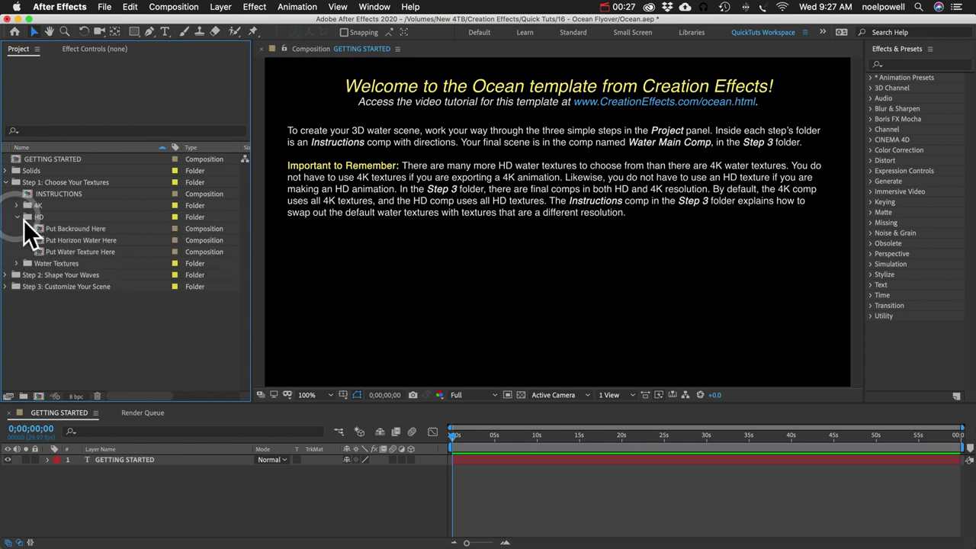
pyautogui.click(69, 228)
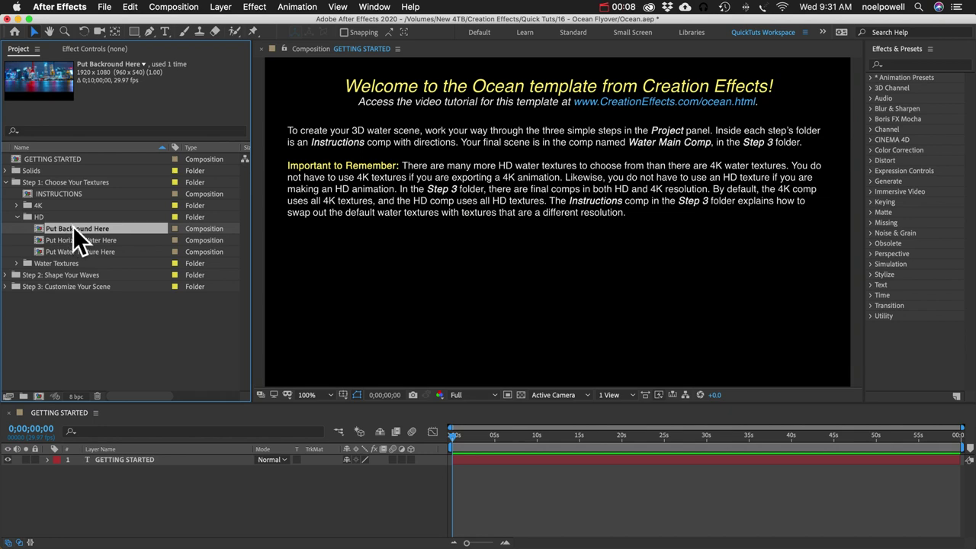
pyautogui.click(104, 7)
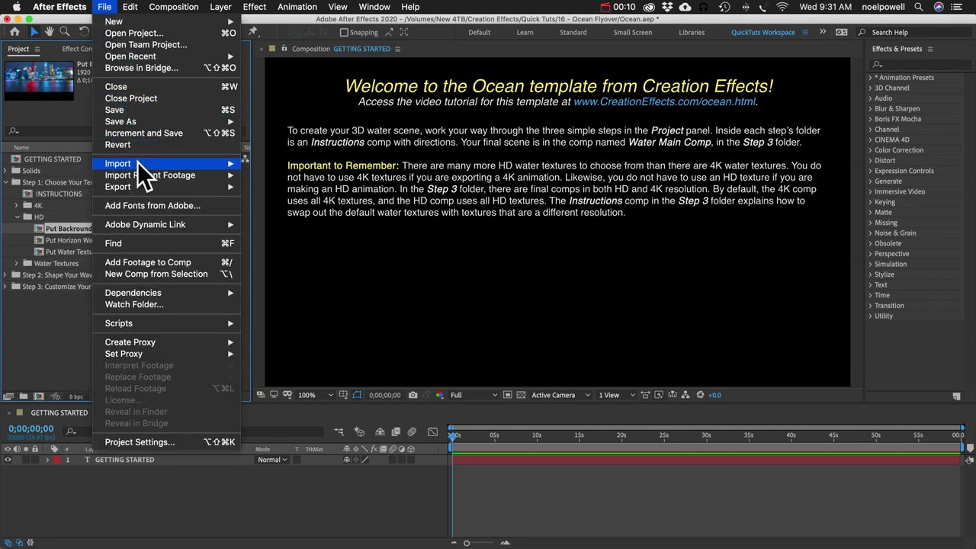
pyautogui.moveTo(138, 162)
pyautogui.click(291, 164)
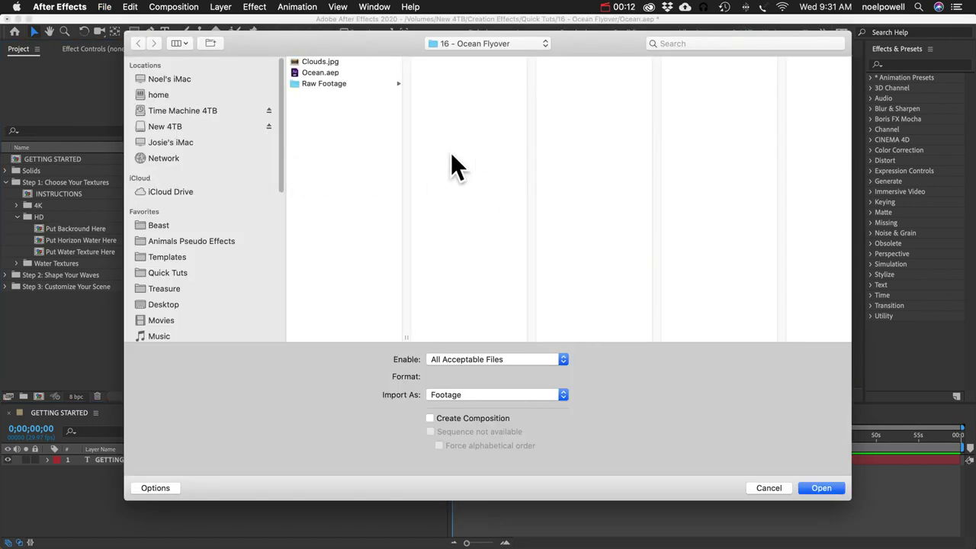
pyautogui.click(321, 61)
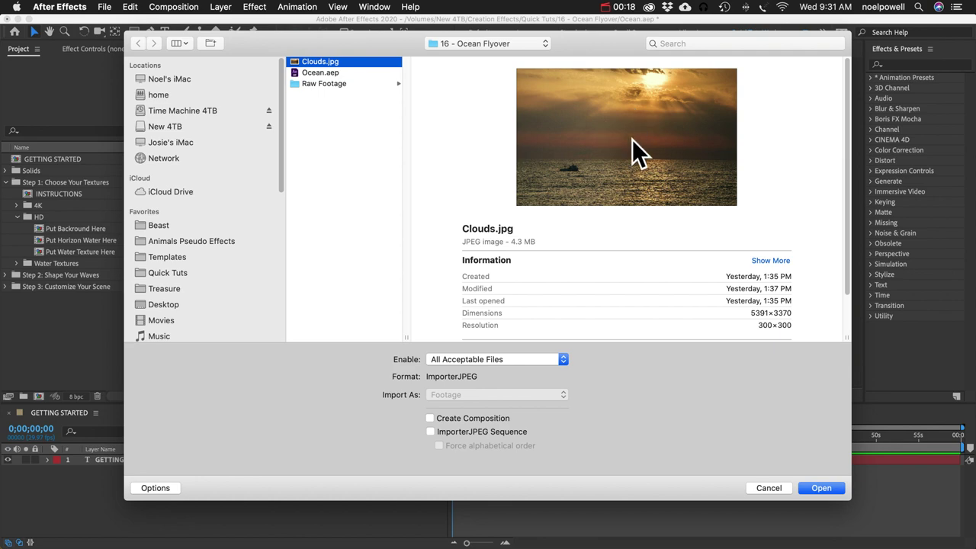
pyautogui.click(822, 488)
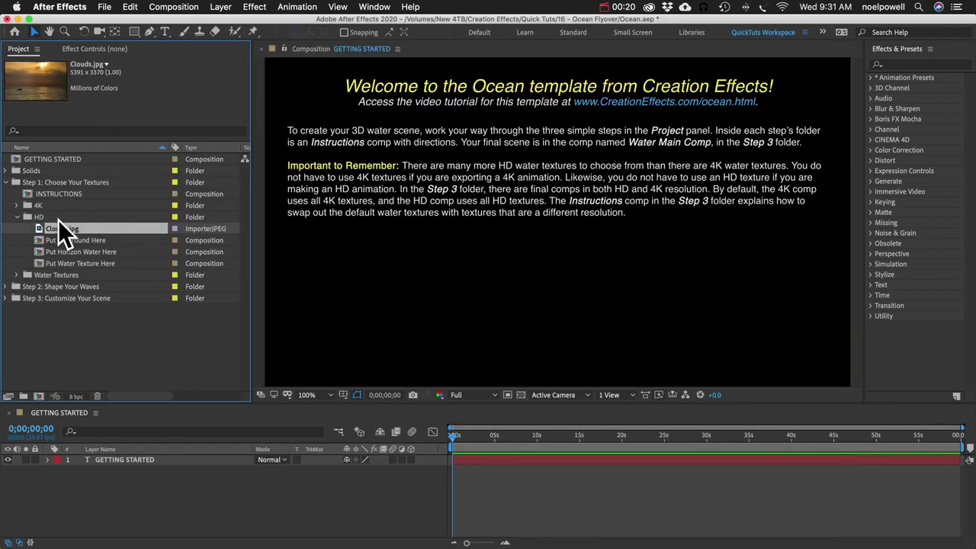
# Place Clouds.jpg in Put Backround Here at 45% scale, position 728,608, then close the comp.
pyautogui.moveTo(41, 231); pyautogui.dragTo(58, 239)
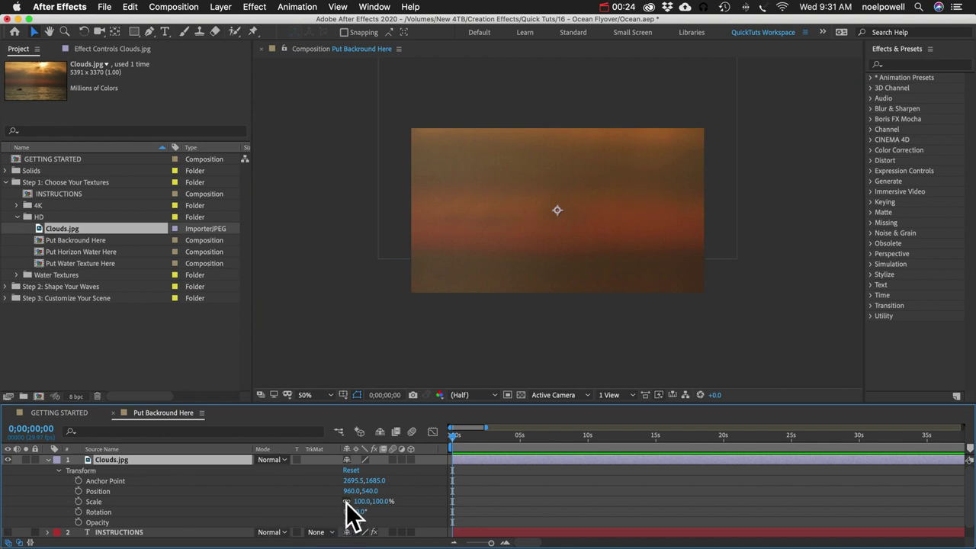
pyautogui.moveTo(359, 505); pyautogui.dragTo(321, 498)
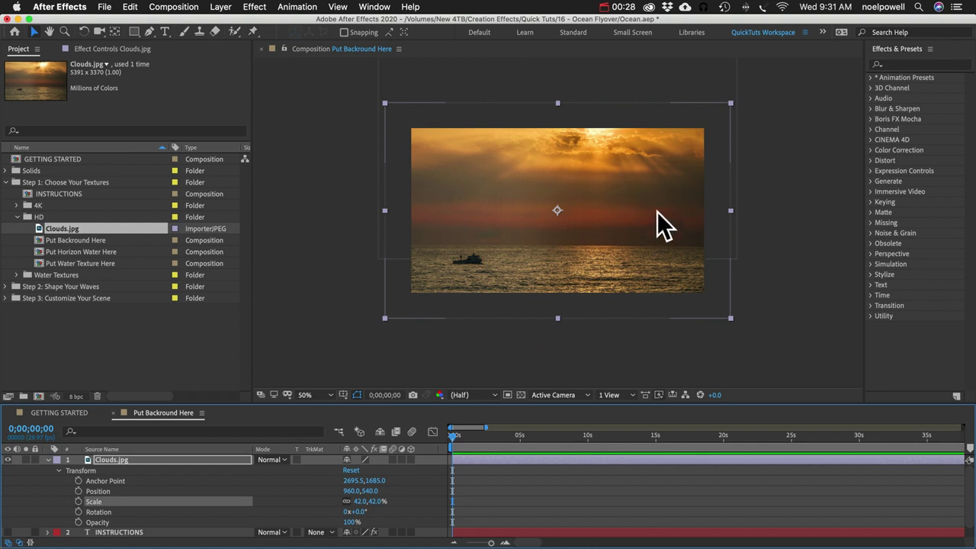
pyautogui.moveTo(656, 211); pyautogui.dragTo(631, 212)
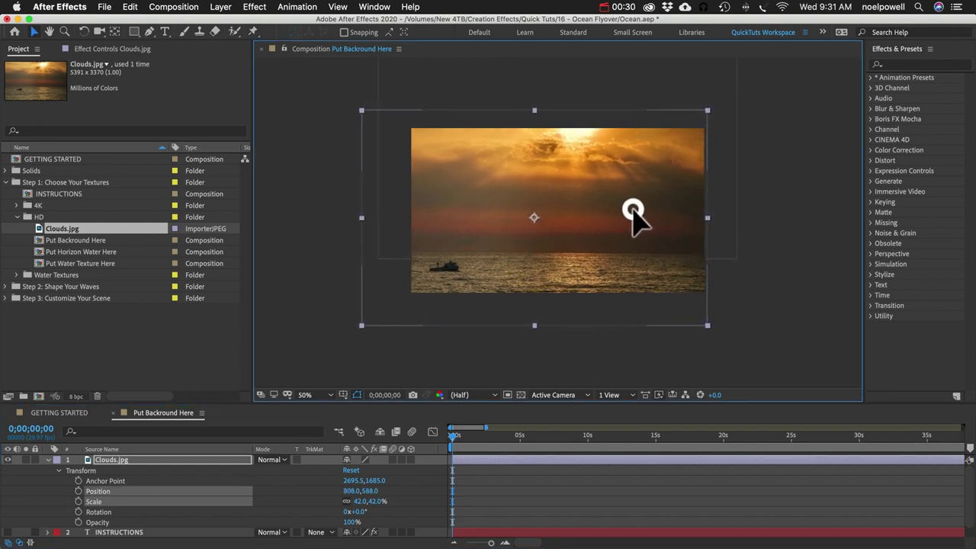
pyautogui.moveTo(360, 504); pyautogui.dragTo(370, 496)
pyautogui.moveTo(594, 206); pyautogui.dragTo(584, 210)
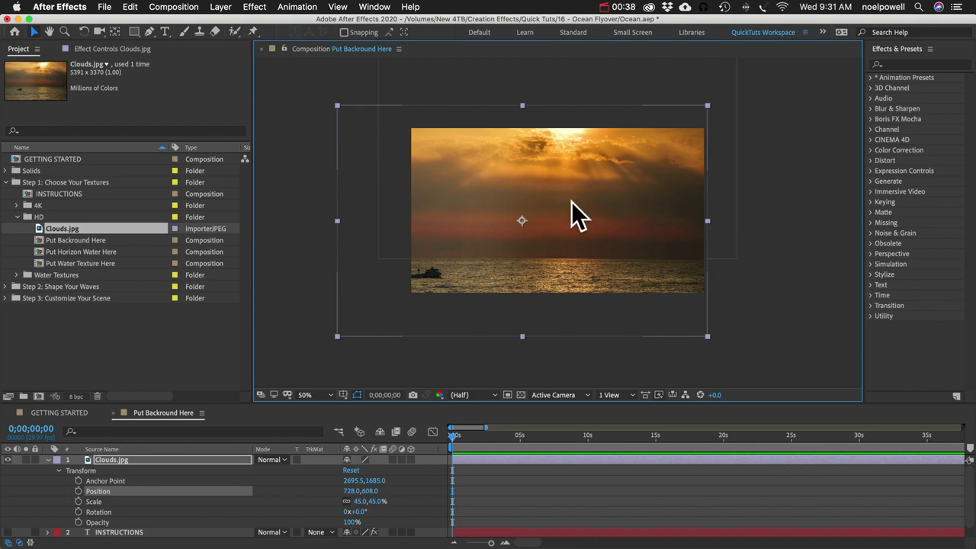
pyautogui.click(46, 459)
pyautogui.click(105, 518)
pyautogui.press('super+w')
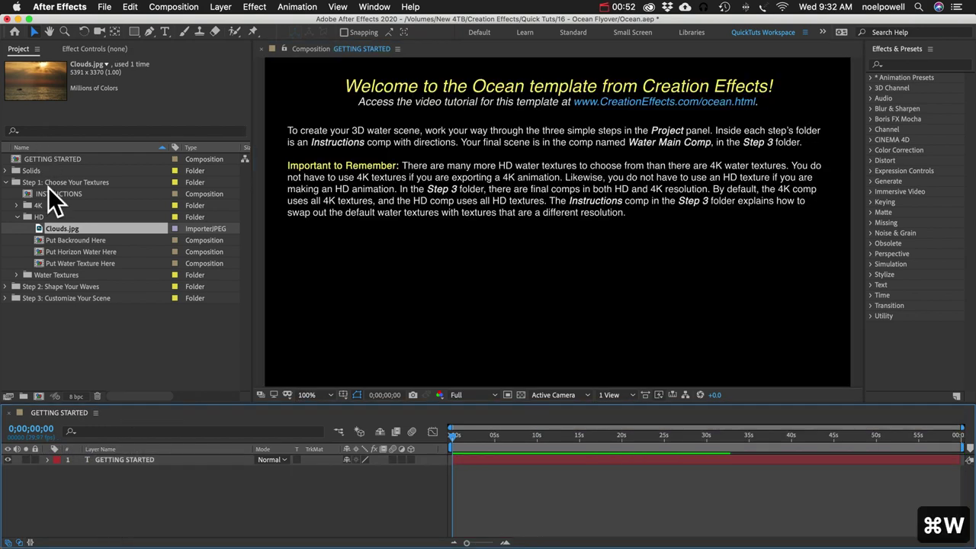
# Expand Water Textures > Oceans and preview the clips from Ocean 3.mp4 down to Ocean 14.mp4.
pyautogui.click(69, 263)
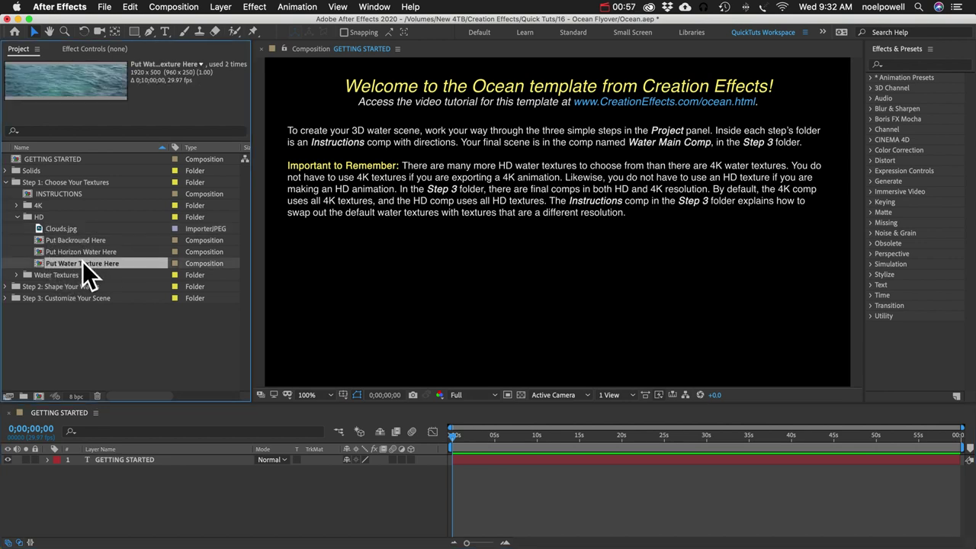
pyautogui.click(44, 275)
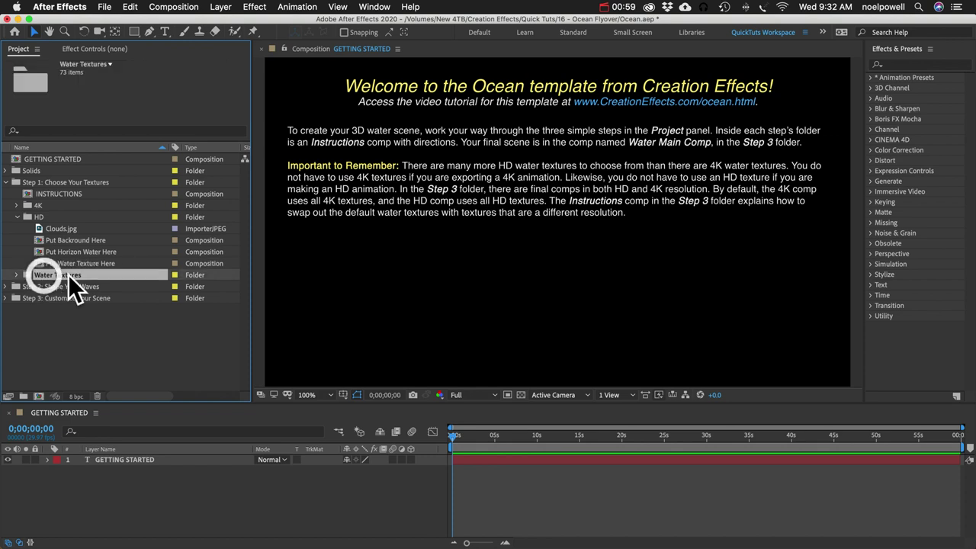
pyautogui.click(16, 274)
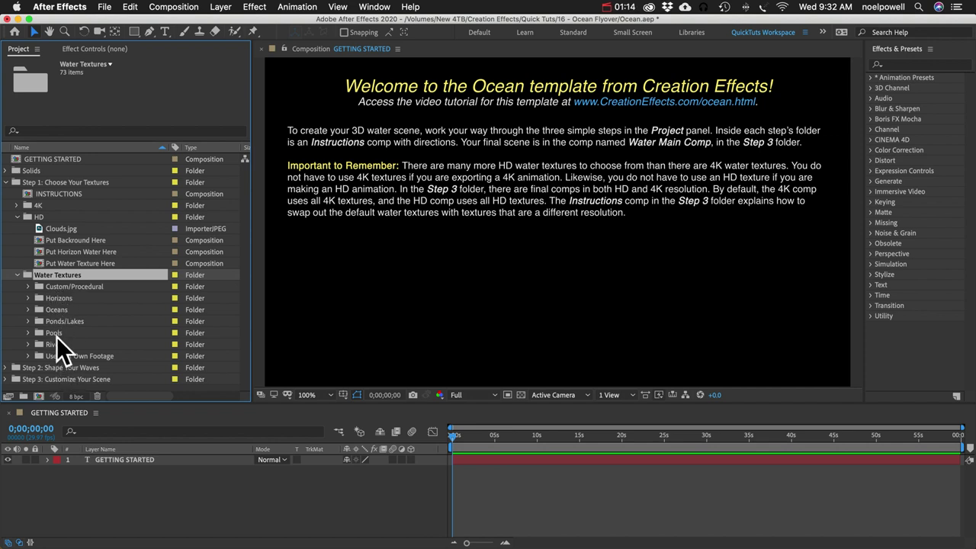
pyautogui.click(28, 310)
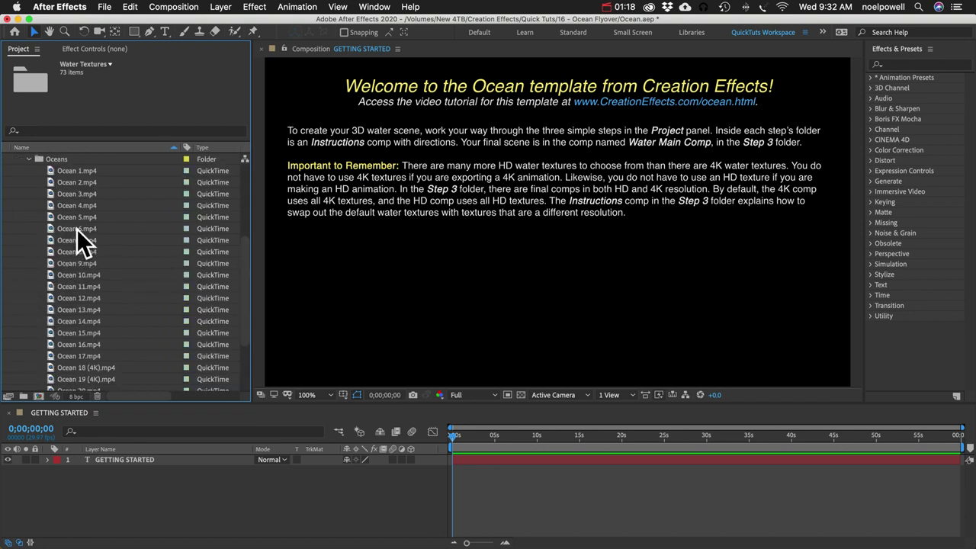
pyautogui.click(76, 193)
pyautogui.press('Down')
pyautogui.press('Down')
pyautogui.press('Down')
pyautogui.press('Down')
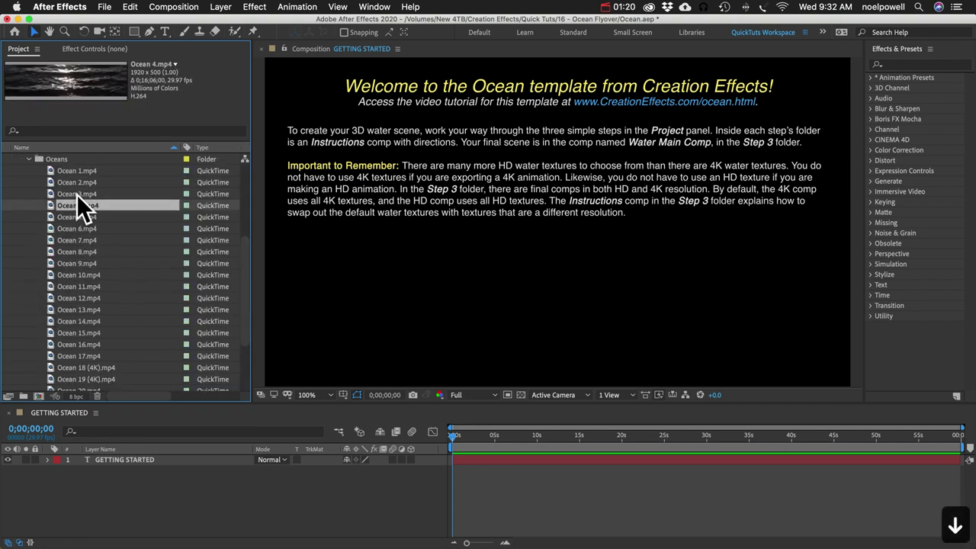
pyautogui.press('Down')
pyautogui.press('Down')
pyautogui.press('Down')
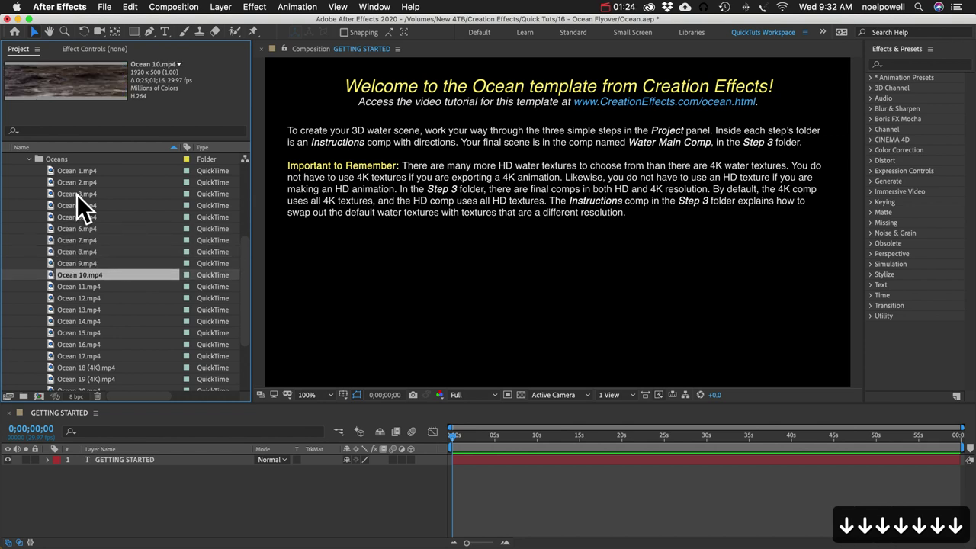
pyautogui.press('Down')
pyautogui.press('Down')
pyautogui.press('Down')
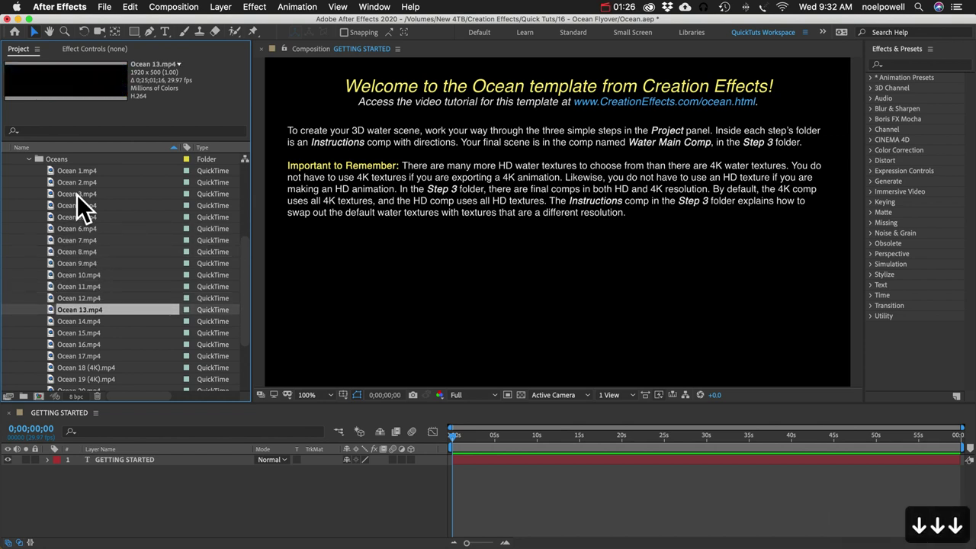
pyautogui.press('Down')
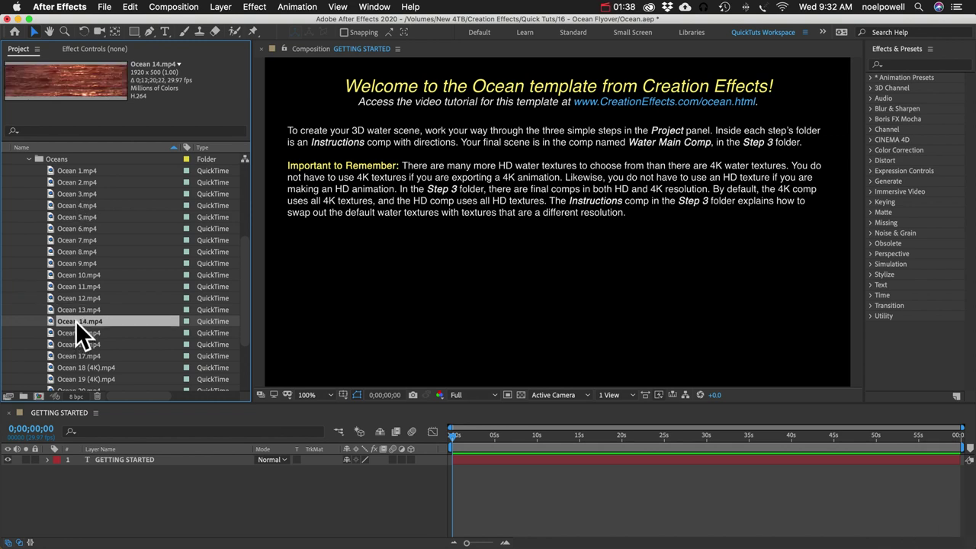
pyautogui.scroll(3, 75, 320)
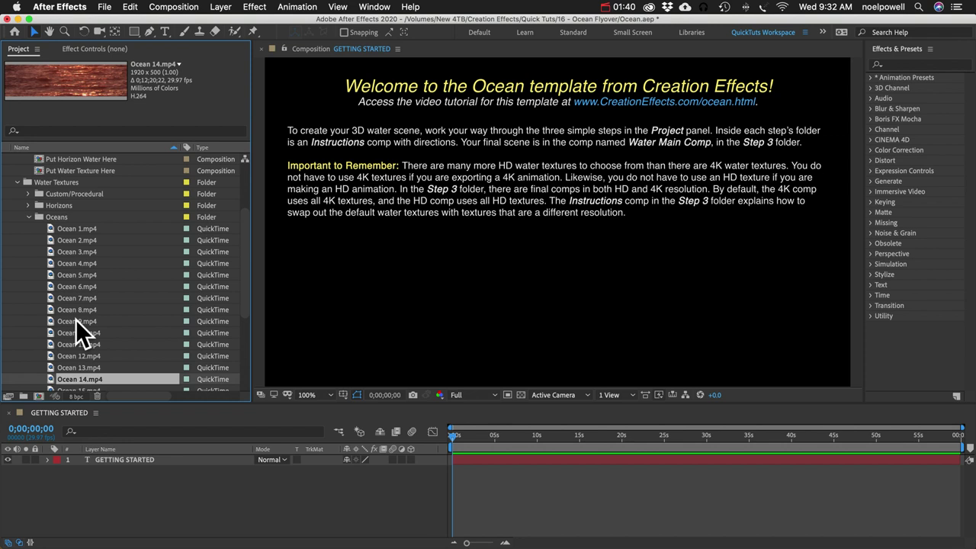
# Add Ocean 14.mp4 above Ocean 5.mp4 in the Put Water Texture Here comp.
pyautogui.moveTo(83, 378); pyautogui.dragTo(79, 252)
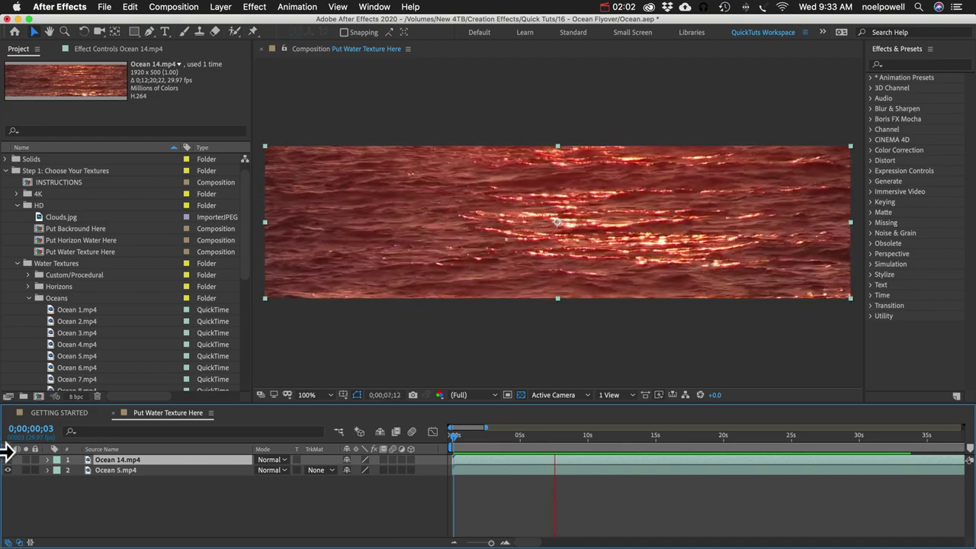
pyautogui.scroll(-5, 86, 294)
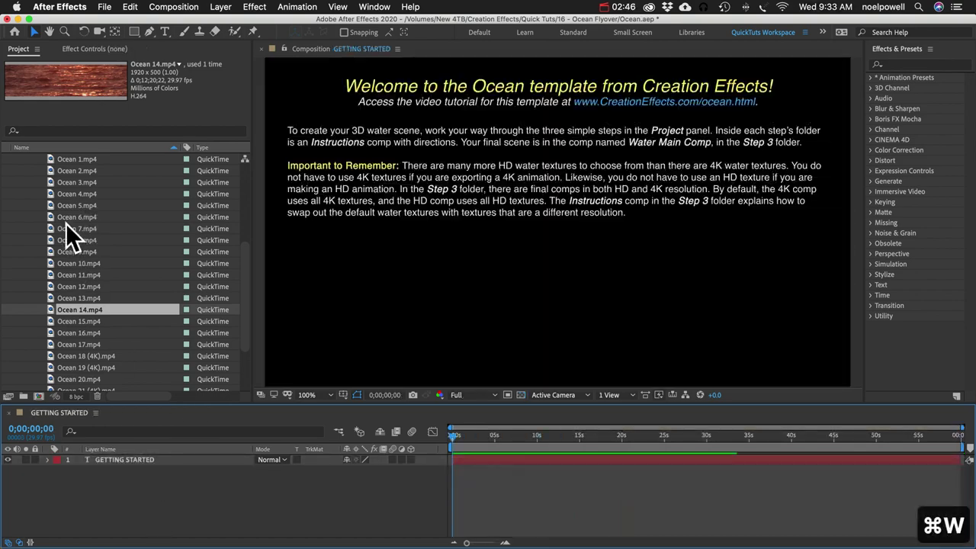
pyautogui.scroll(5, 69, 223)
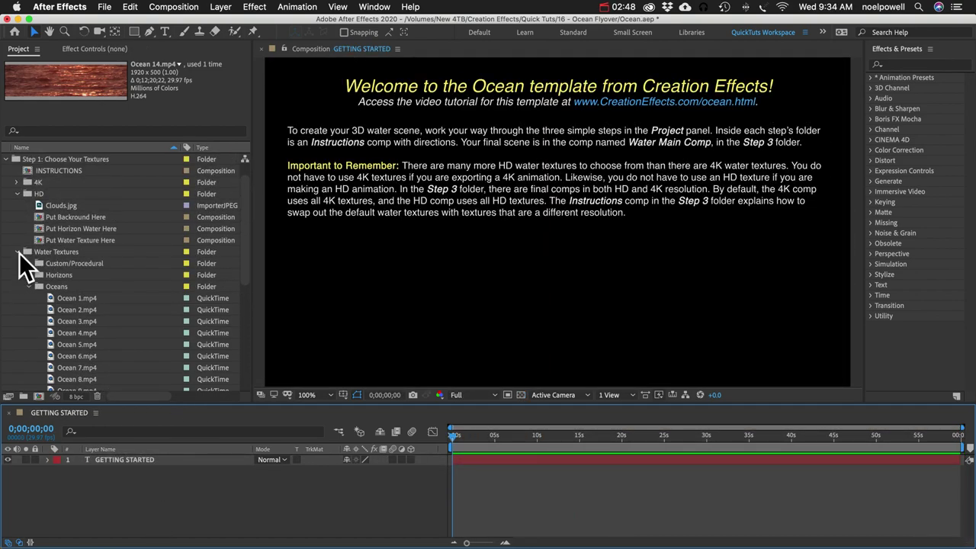
pyautogui.click(16, 252)
# Open the Water Texture comp from Step 2's HD folder and play its wave preview.
pyautogui.click(17, 217)
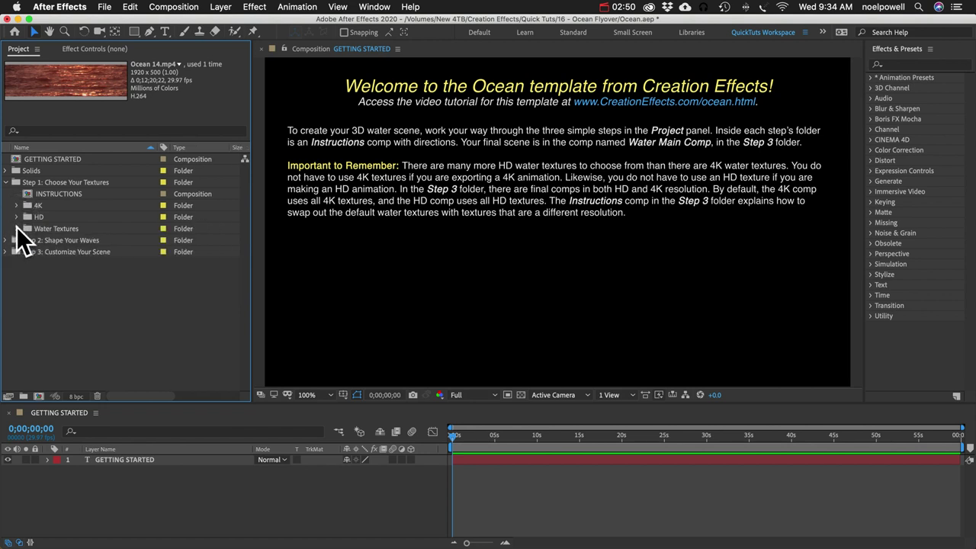
pyautogui.click(7, 183)
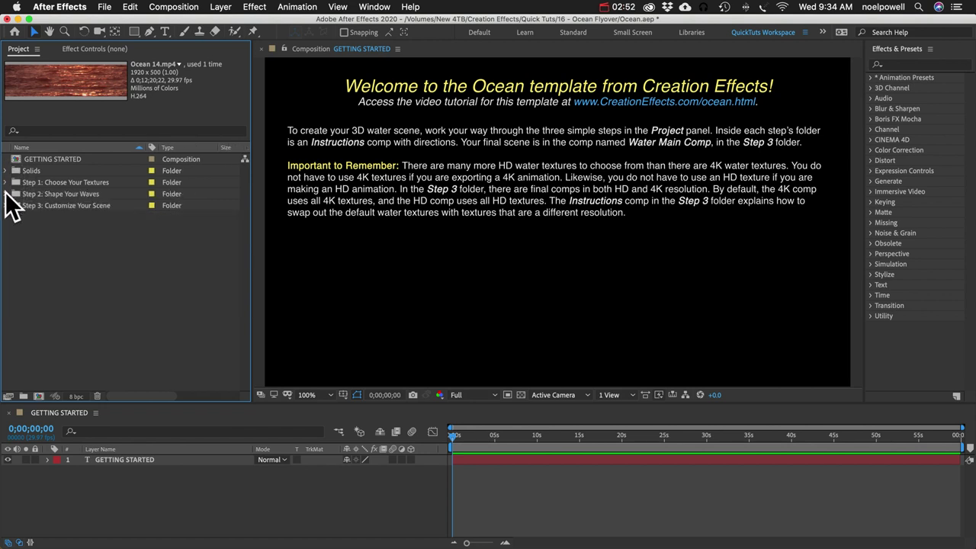
pyautogui.click(7, 193)
pyautogui.click(17, 228)
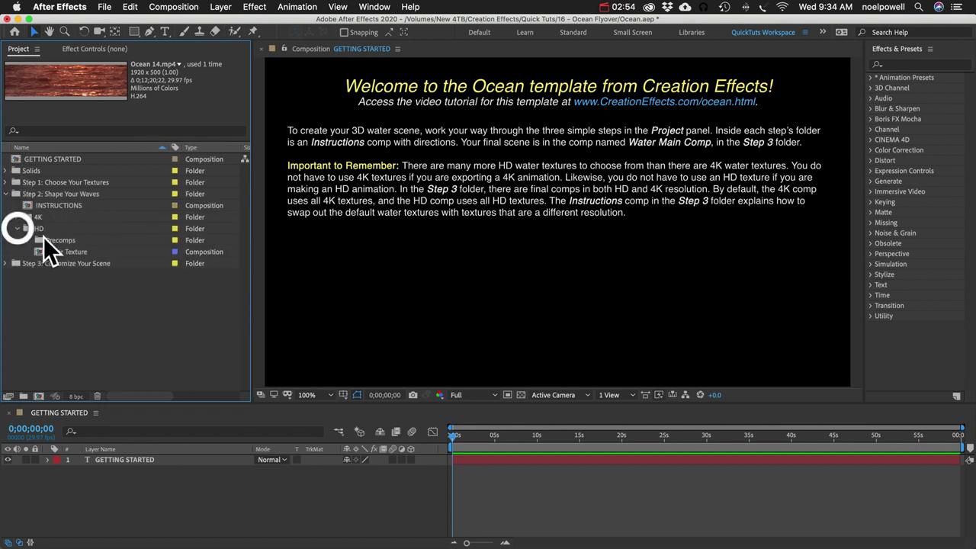
pyautogui.doubleClick(61, 251)
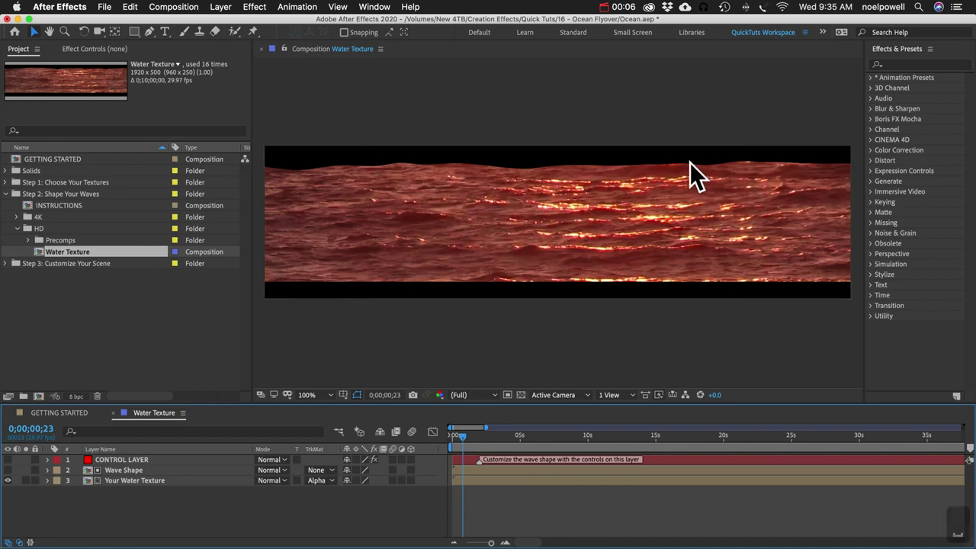
pyautogui.press('space')
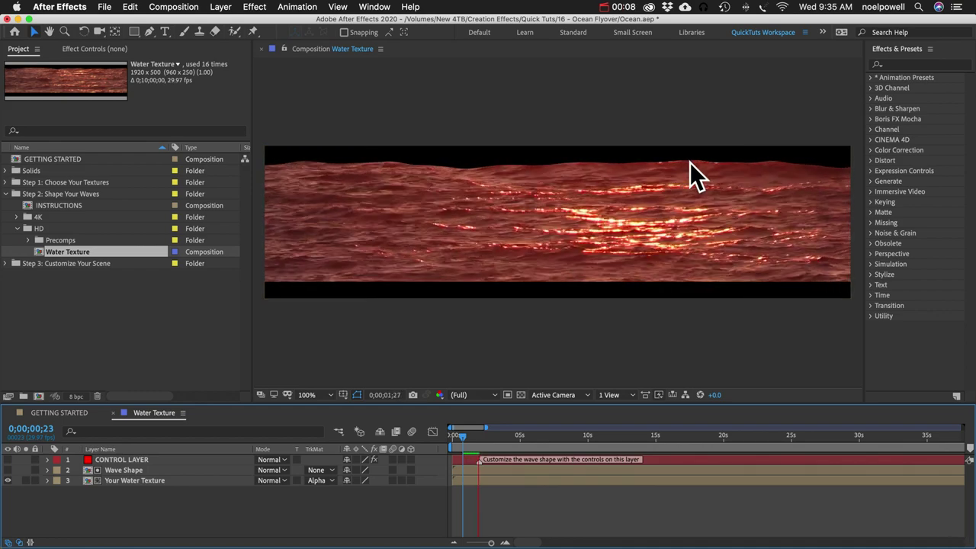
# Select CONTROL LAYER, try a higher Turbulence Amount, undo it, and preview the waves.
pyautogui.click(141, 461)
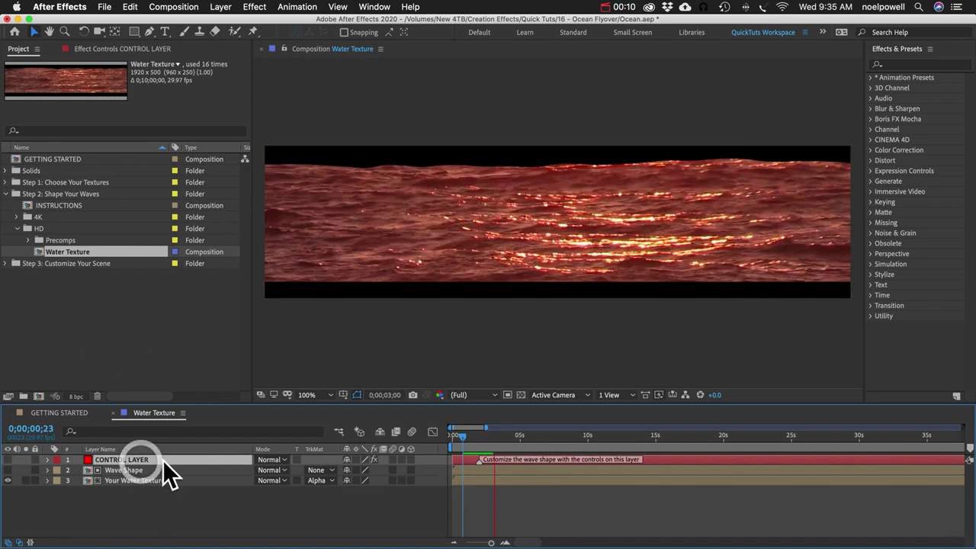
pyautogui.click(96, 48)
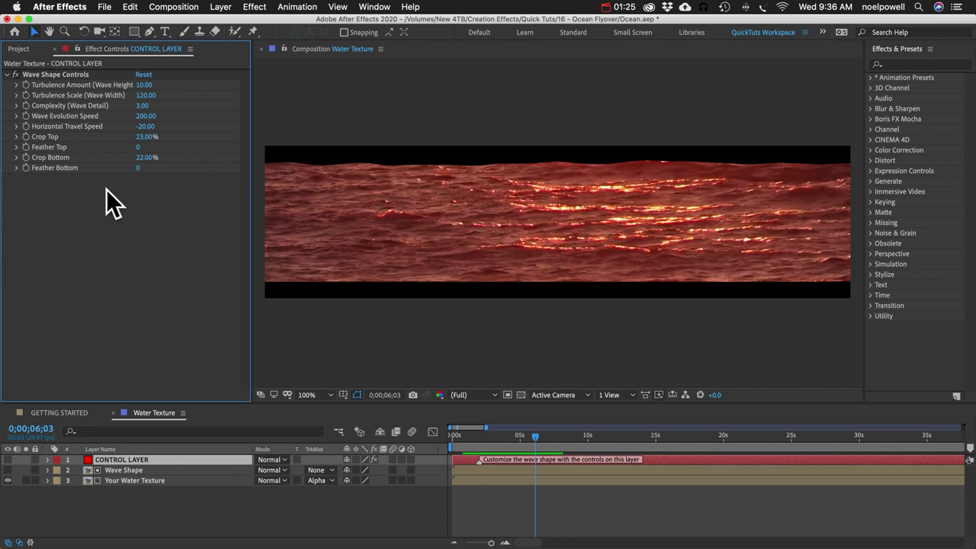
pyautogui.moveTo(142, 85); pyautogui.dragTo(109, 94)
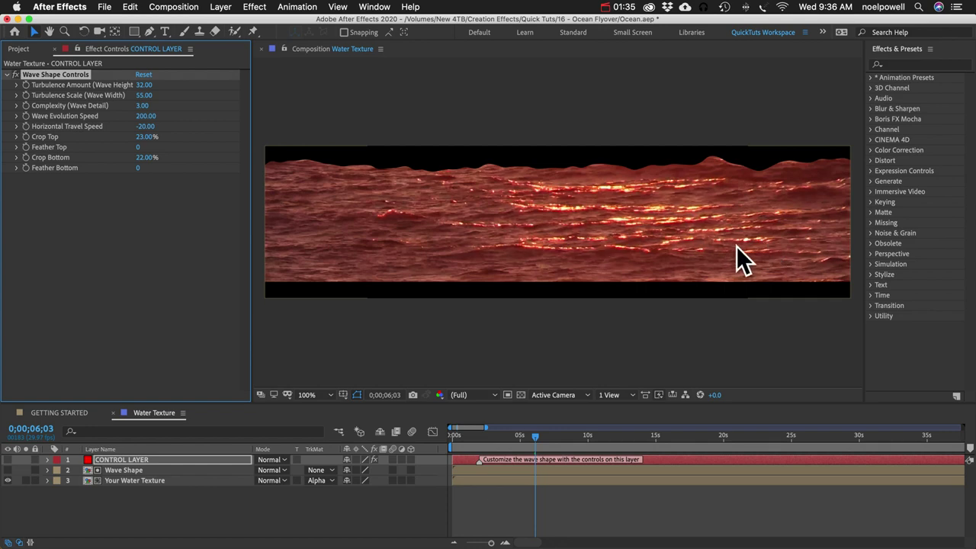
pyautogui.press('super+z')
pyautogui.press('super+z')
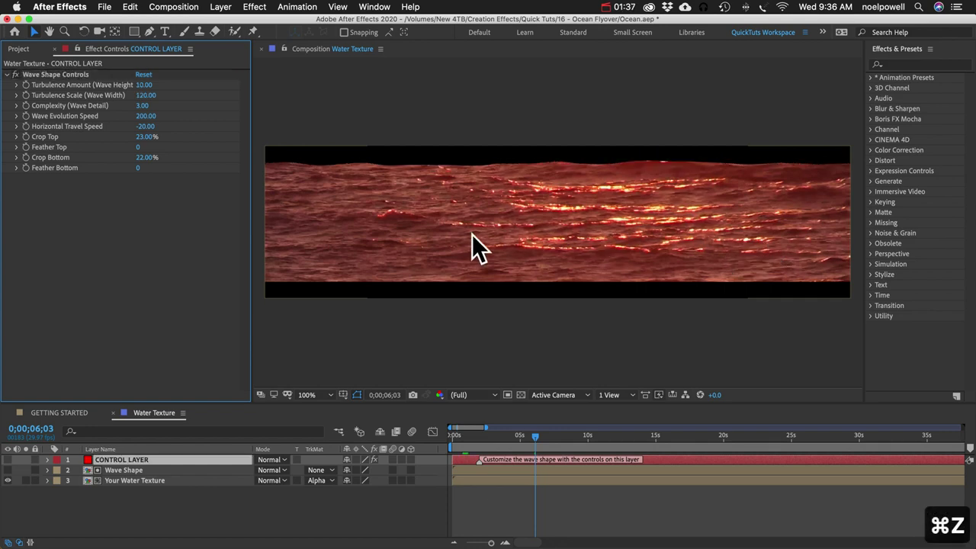
pyautogui.press('space')
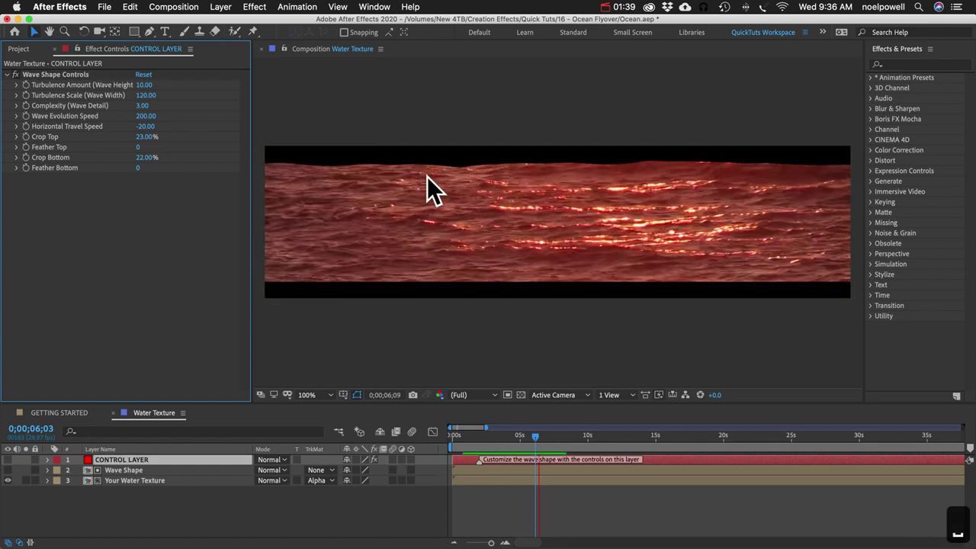
pyautogui.press('space')
# Set wave Complexity to 3.5 and Horizontal Travel Speed to -40, then close the comp.
pyautogui.click(144, 106)
pyautogui.write('3.5')
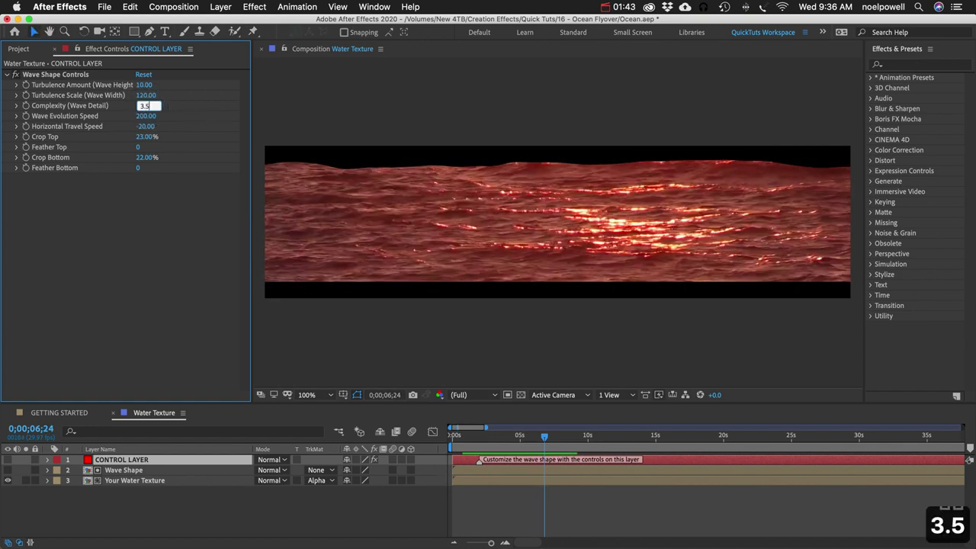
pyautogui.press('Return')
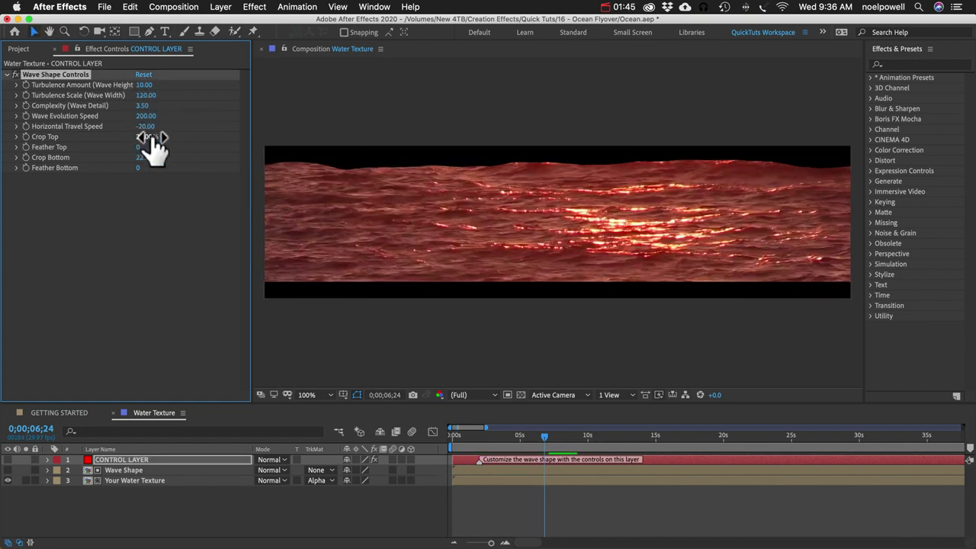
pyautogui.press('space')
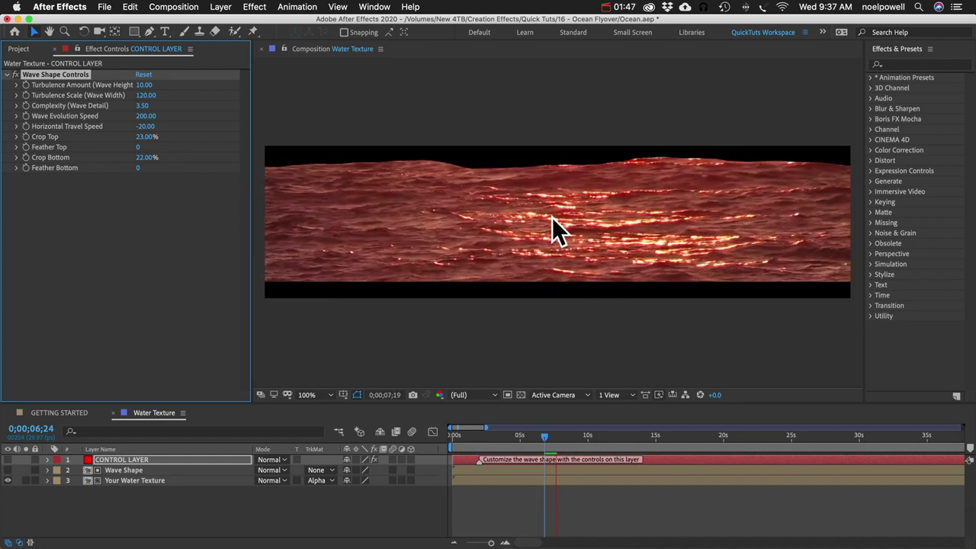
pyautogui.click(145, 126)
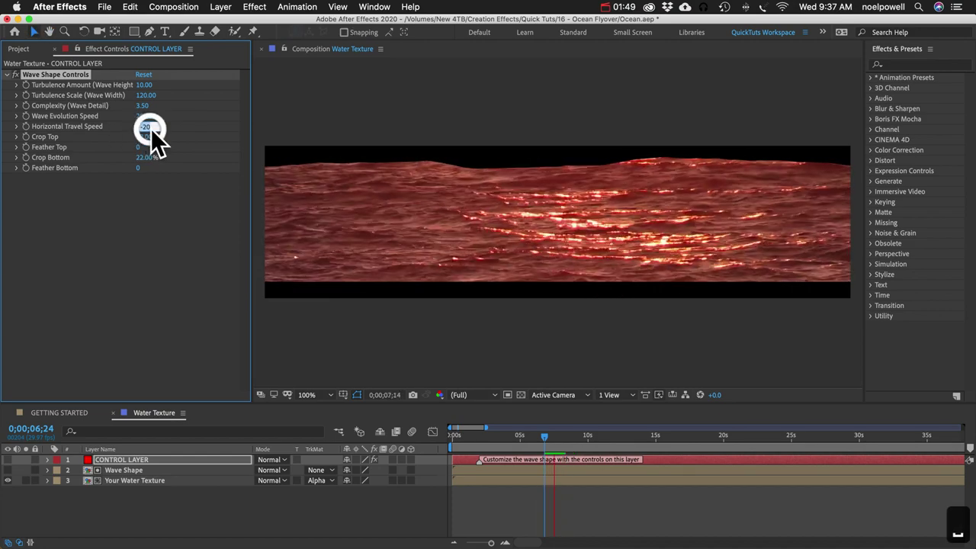
pyautogui.write('-40')
pyautogui.press('Return')
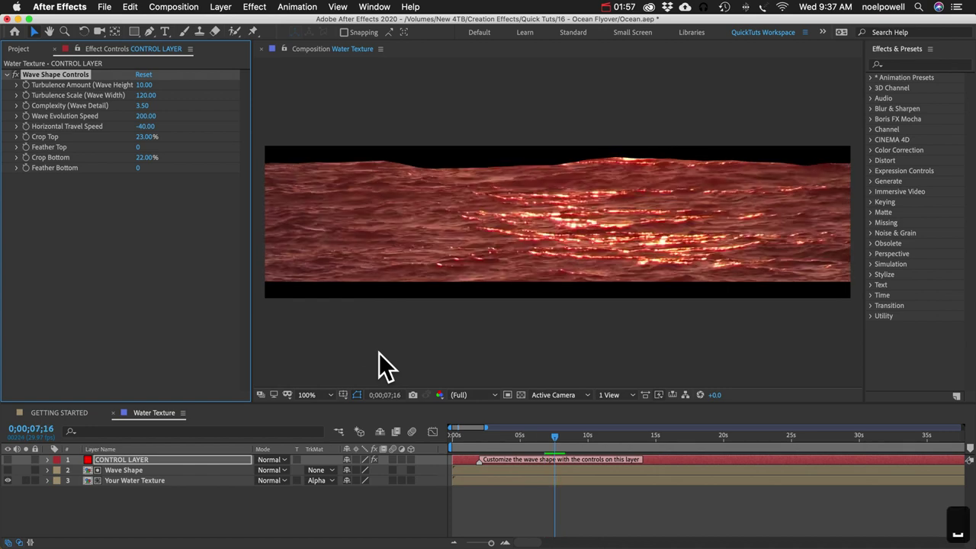
pyautogui.click(205, 529)
pyautogui.press('super+w')
# Open Water Main Comp from Step 3's HD folder, then expand the Step 1 textures folder.
pyautogui.click(20, 49)
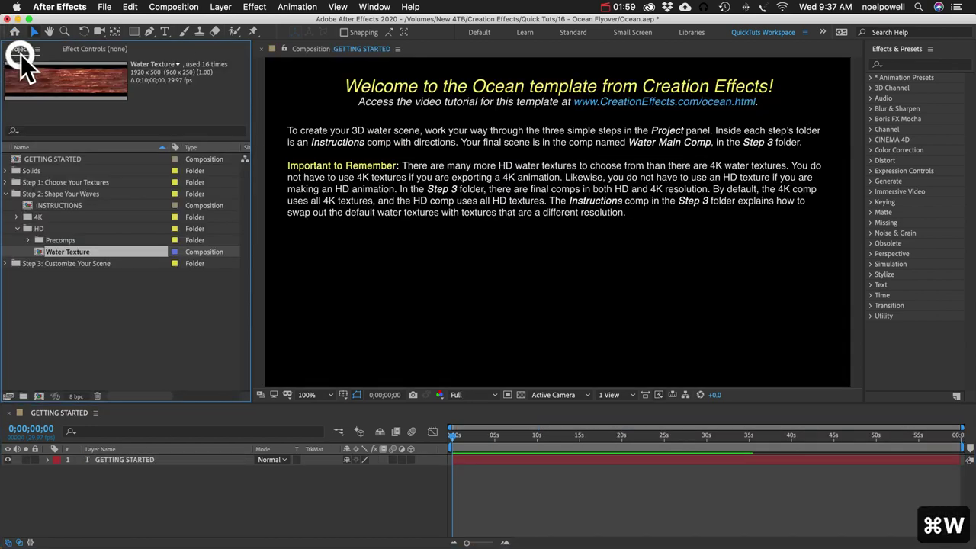
pyautogui.click(7, 193)
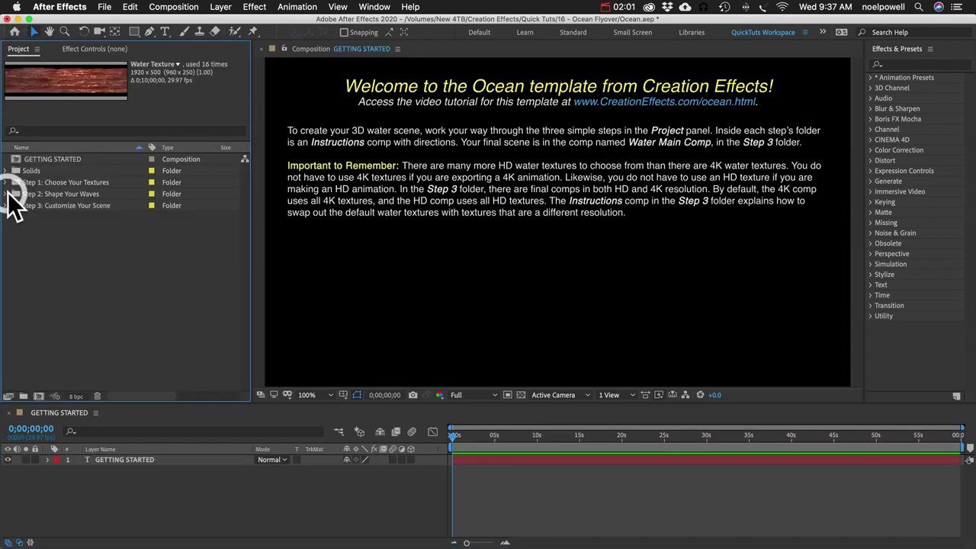
pyautogui.click(6, 205)
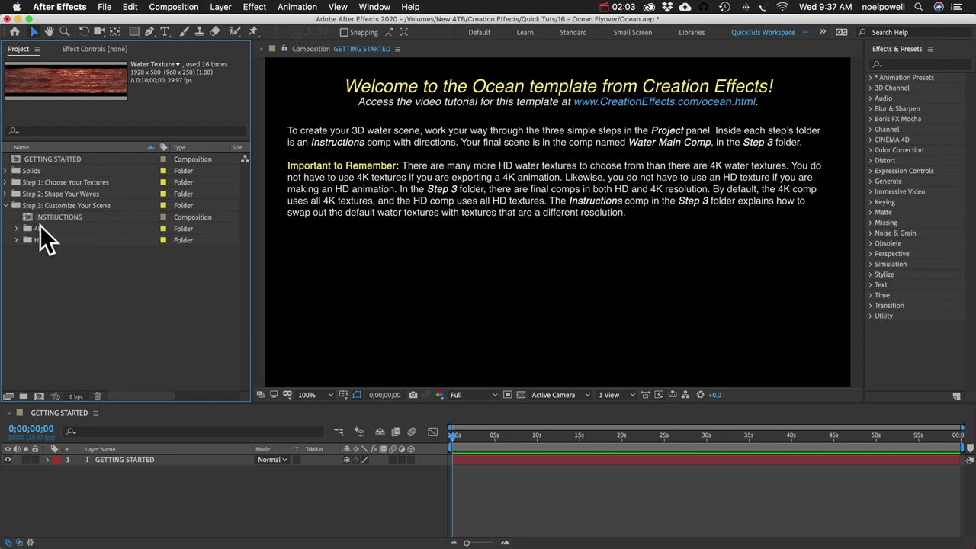
pyautogui.click(17, 241)
pyautogui.doubleClick(63, 264)
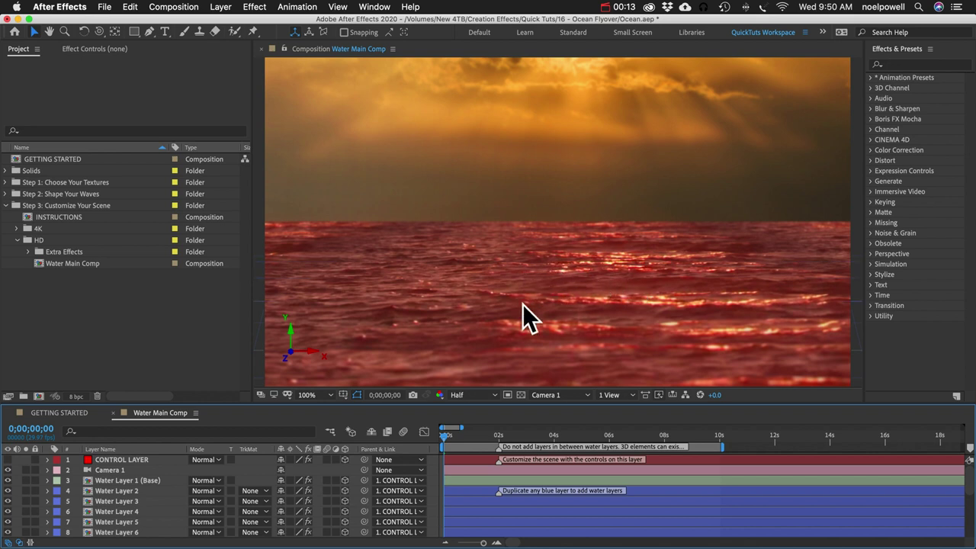
pyautogui.click(5, 183)
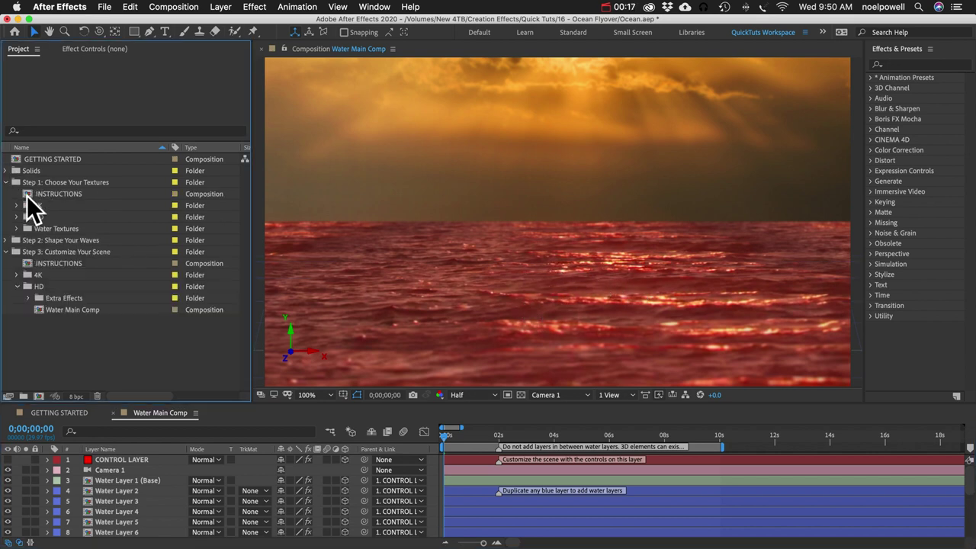
# Apply Hue/Saturation with Master Hue +20° to Ocean 14.mp4 in Put Water Texture Here, then close it.
pyautogui.click(17, 217)
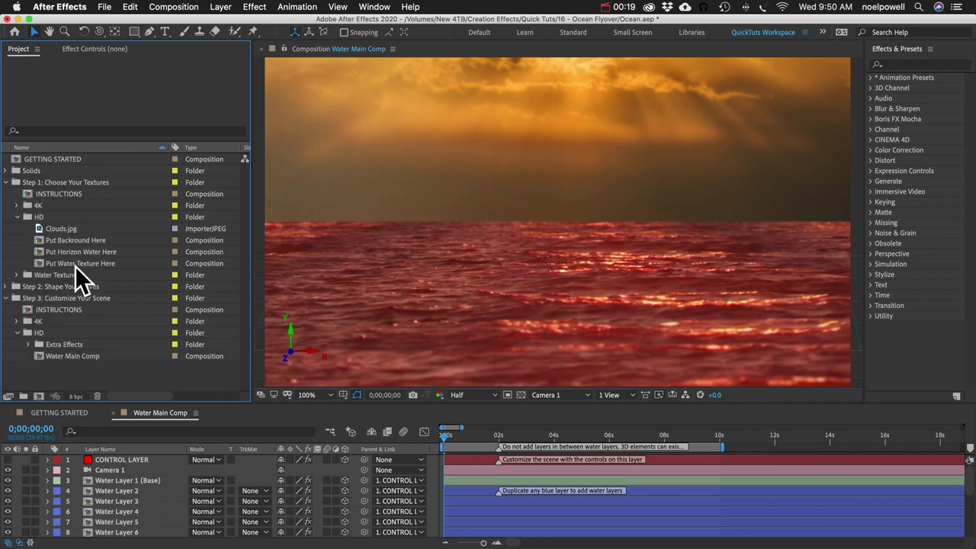
pyautogui.doubleClick(77, 264)
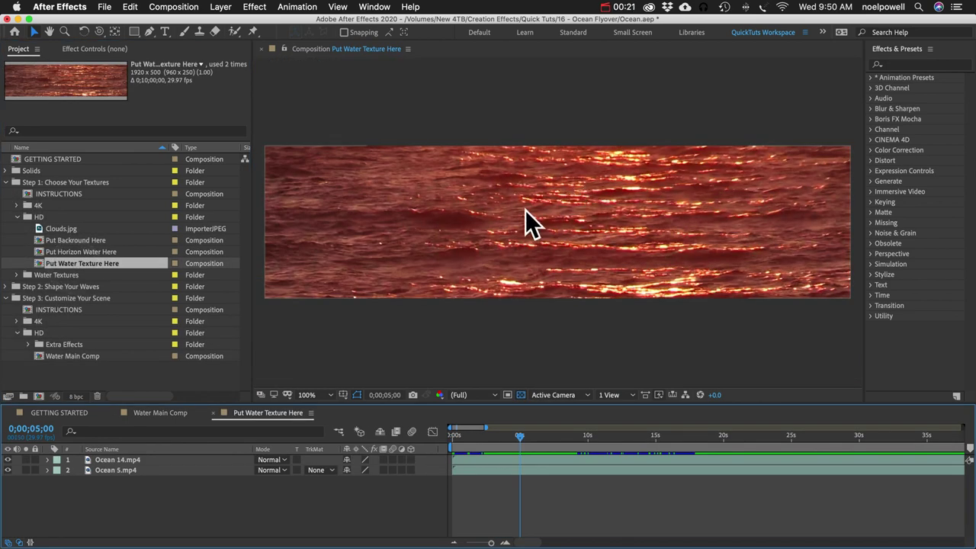
pyautogui.click(908, 64)
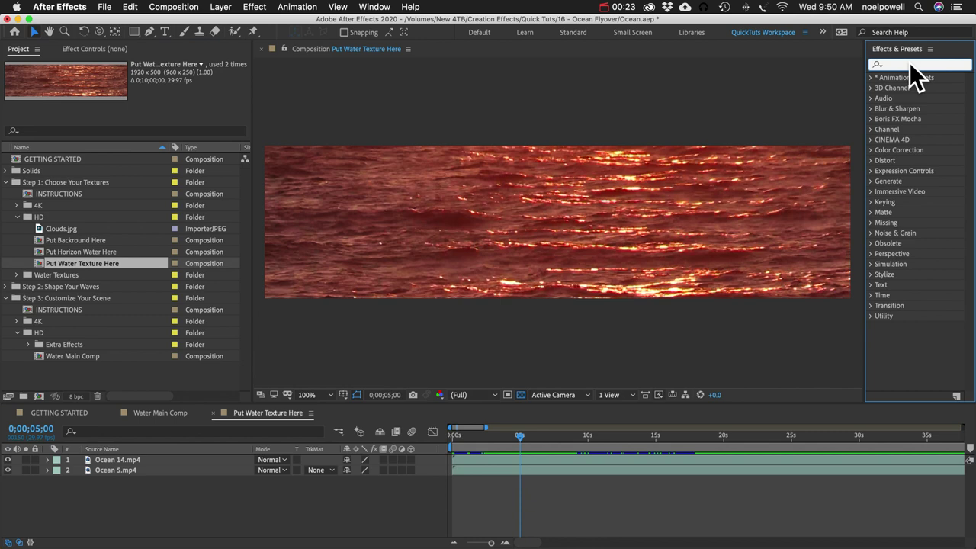
pyautogui.write('hue')
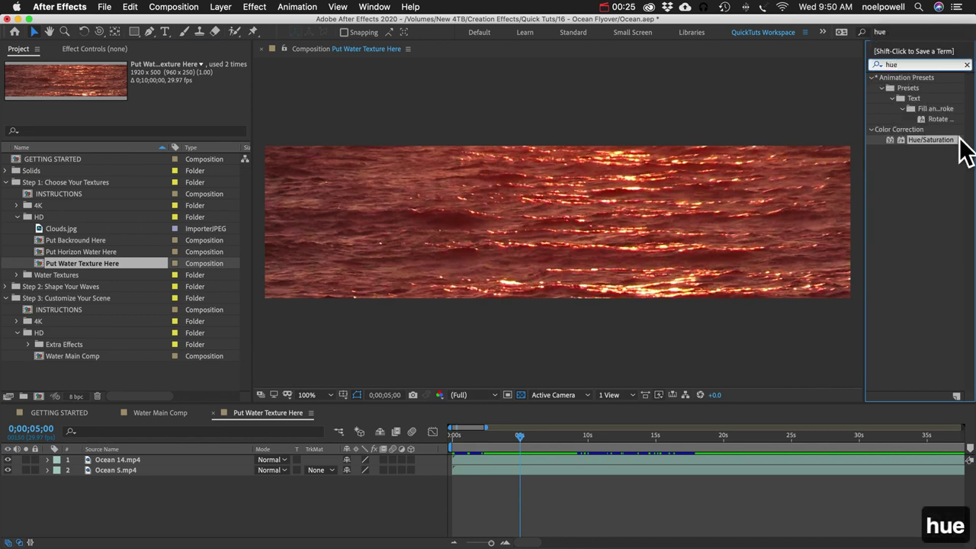
pyautogui.moveTo(930, 145); pyautogui.dragTo(631, 242)
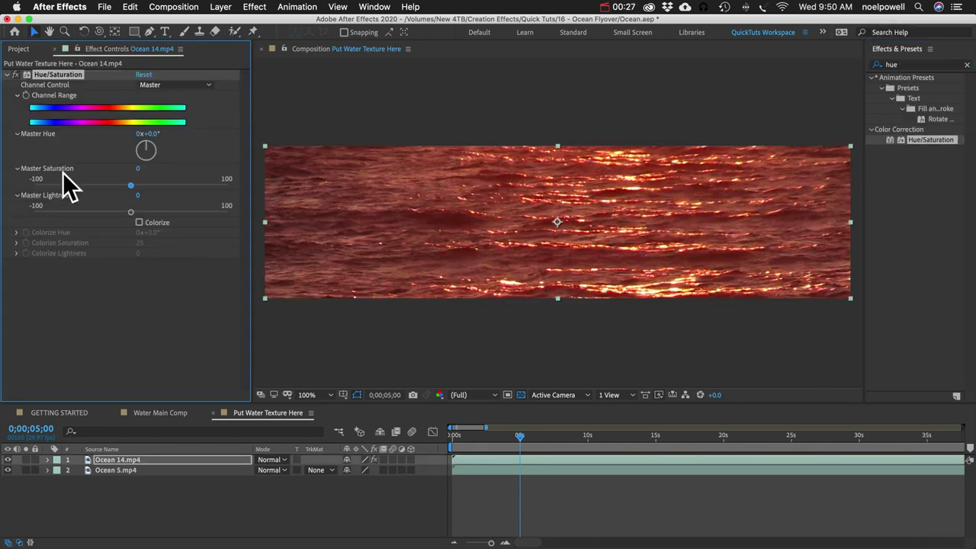
pyautogui.moveTo(155, 134); pyautogui.dragTo(165, 132)
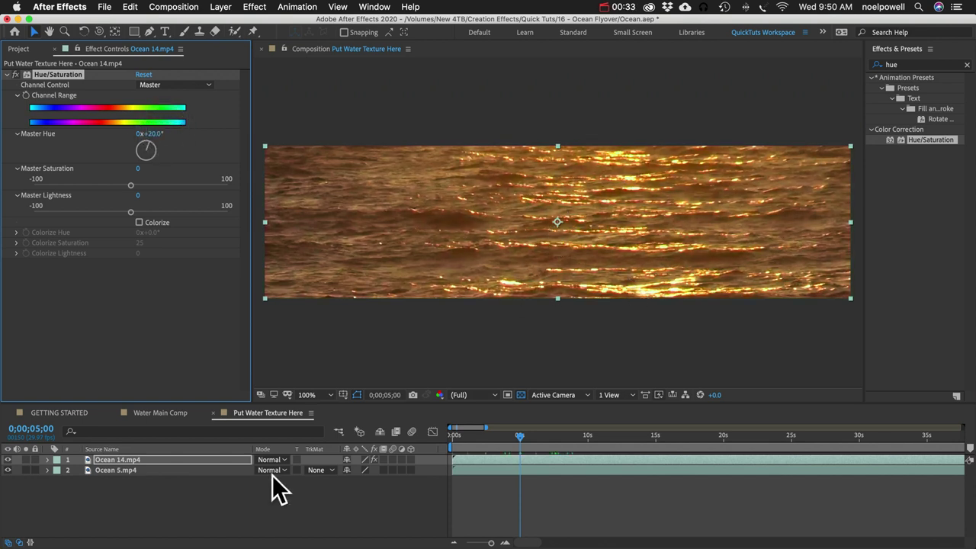
pyautogui.click(185, 523)
pyautogui.press('super+w')
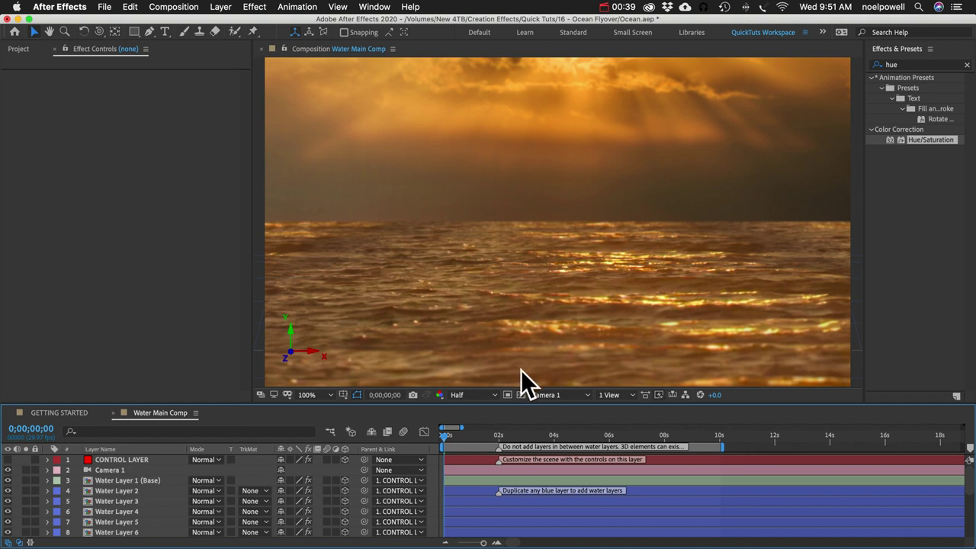
# Confirm the viewer resolution stays at Half for previewing Water Main Comp.
pyautogui.click(463, 396)
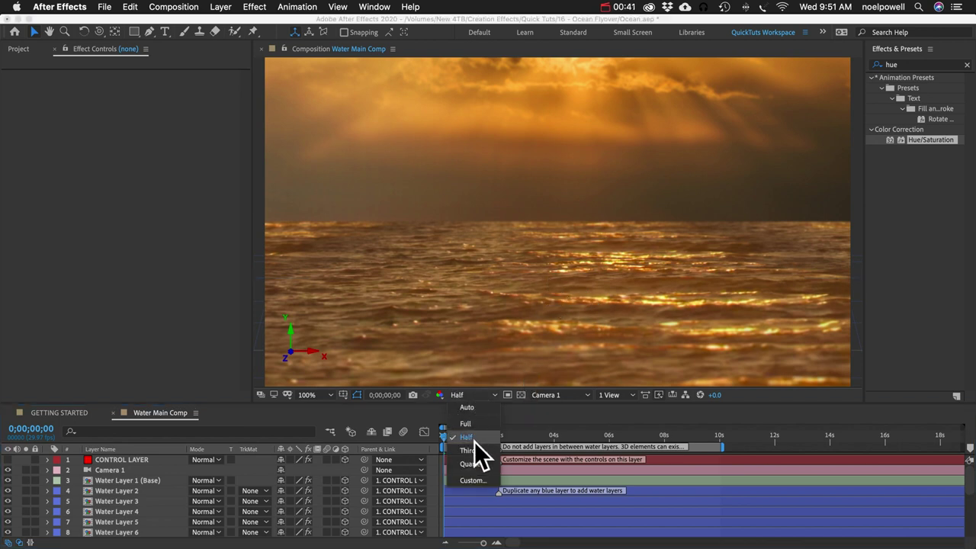
pyautogui.click(474, 398)
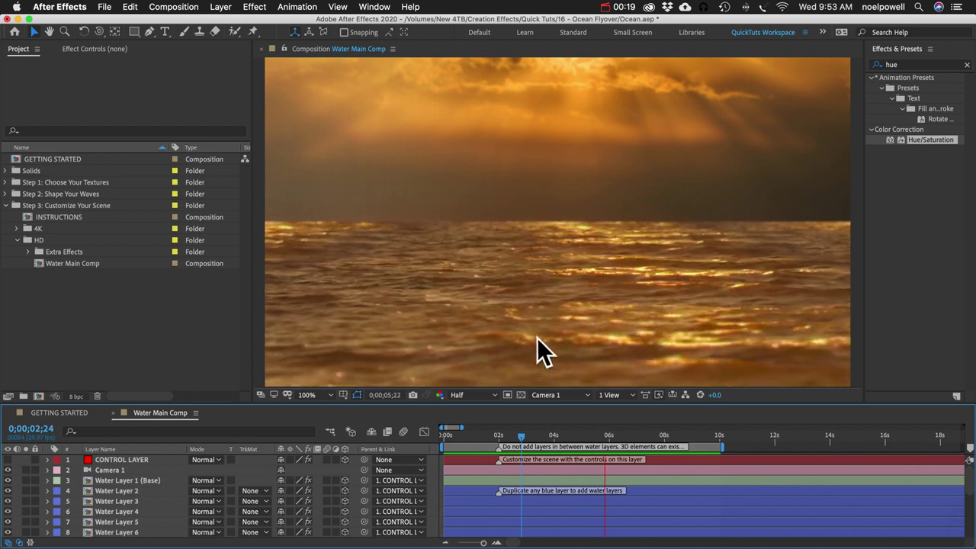
# Stop playback and orbit Camera 1 around the stacked water layers toward the sunset horizon, then undo.
pyautogui.press('space')
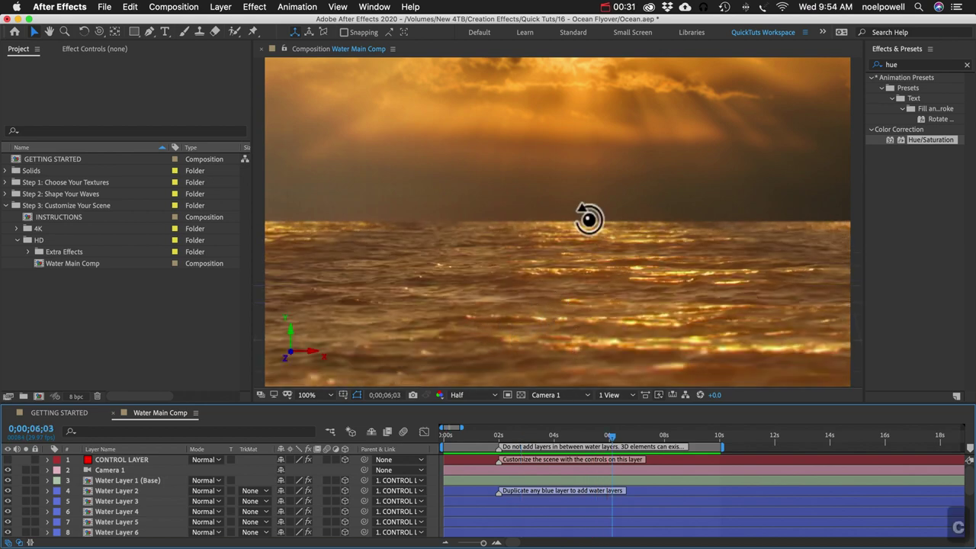
pyautogui.press('c')
pyautogui.press('c')
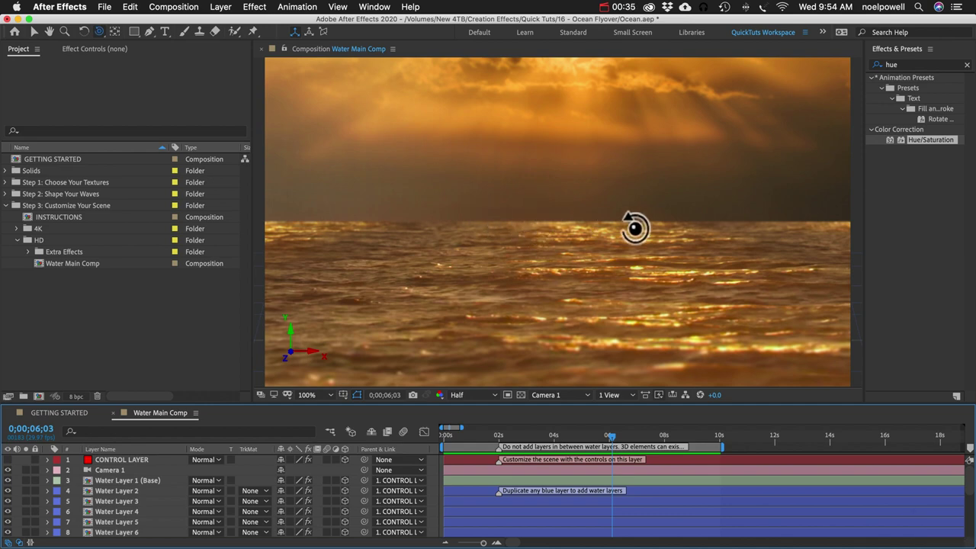
pyautogui.moveTo(590, 208); pyautogui.dragTo(632, 252)
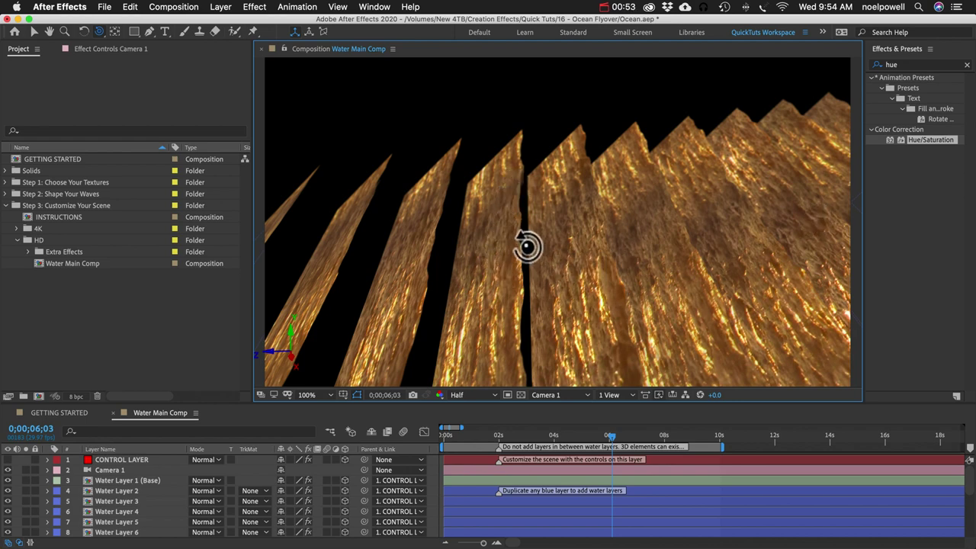
pyautogui.moveTo(488, 285); pyautogui.dragTo(572, 274)
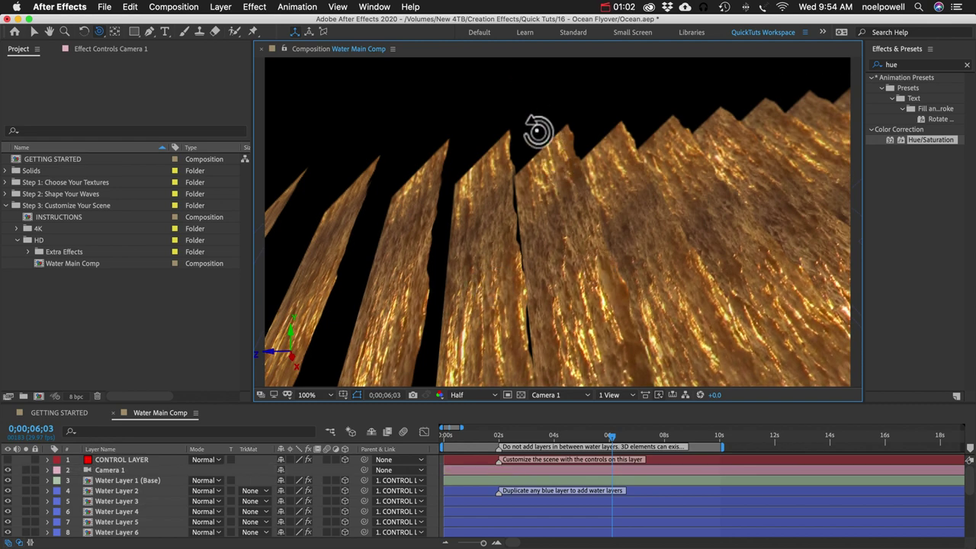
pyautogui.moveTo(552, 204); pyautogui.dragTo(720, 195)
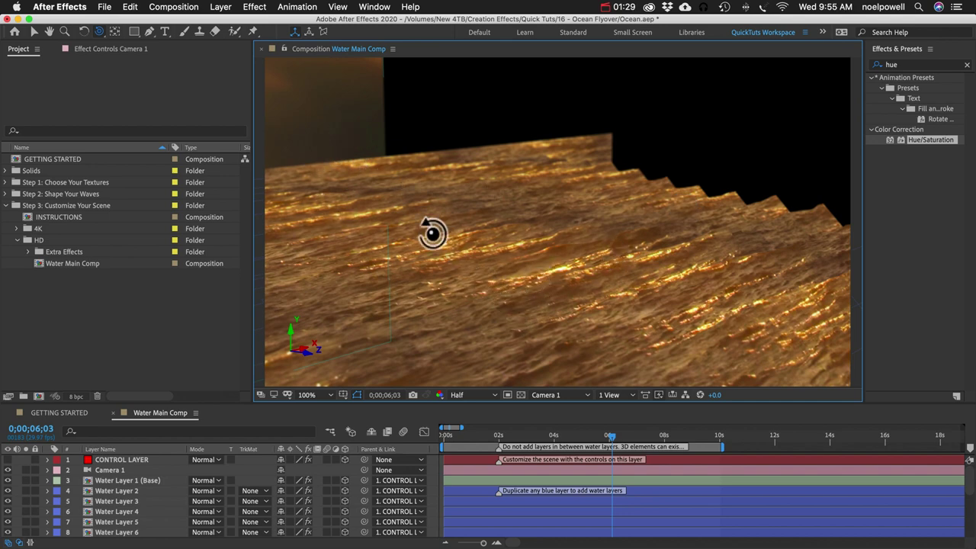
pyautogui.moveTo(425, 276); pyautogui.dragTo(390, 271)
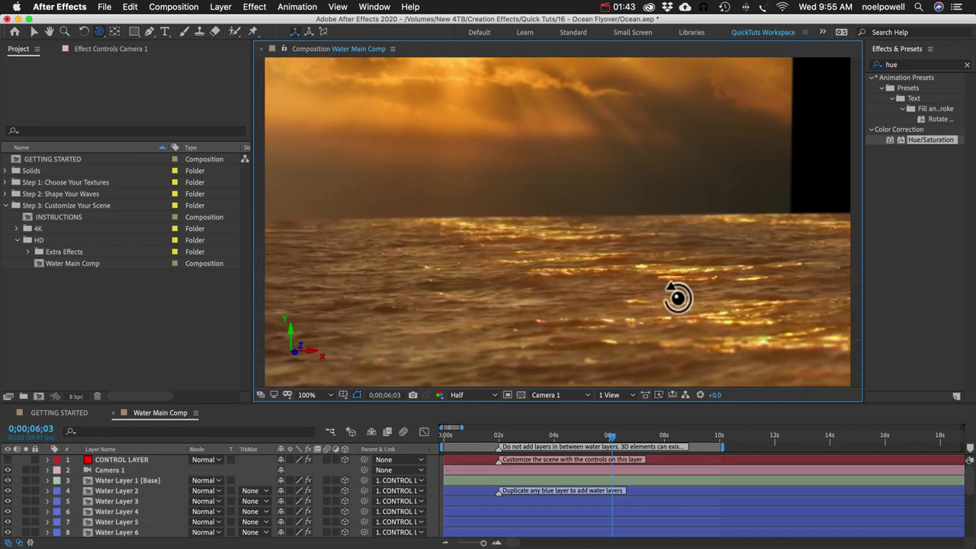
pyautogui.press('super+z')
pyautogui.press('super+z')
pyautogui.press('super+z')
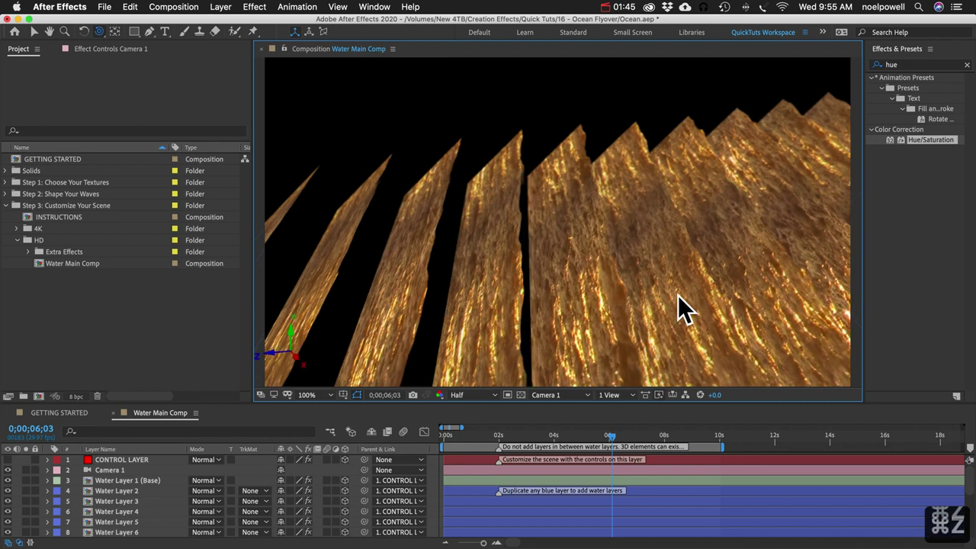
# Undo the remaining camera orbits and view the scene from the Right 3D view, zoomed out and centred.
pyautogui.press('super+z')
pyautogui.press('super+z')
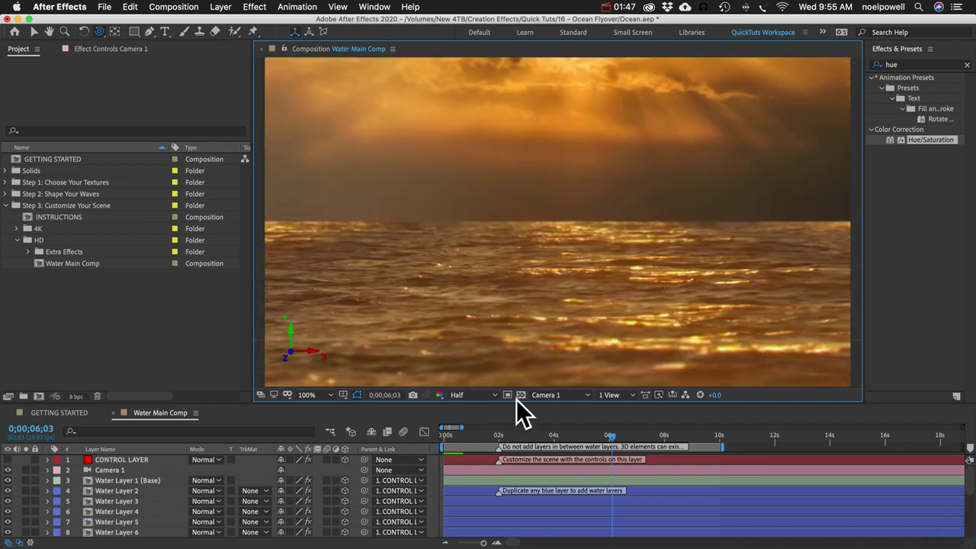
pyautogui.click(555, 394)
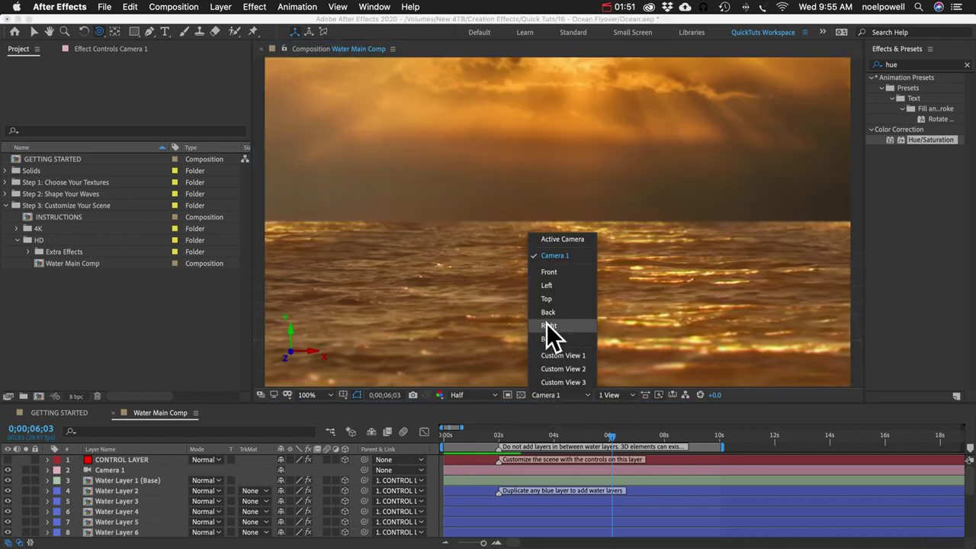
pyautogui.click(549, 328)
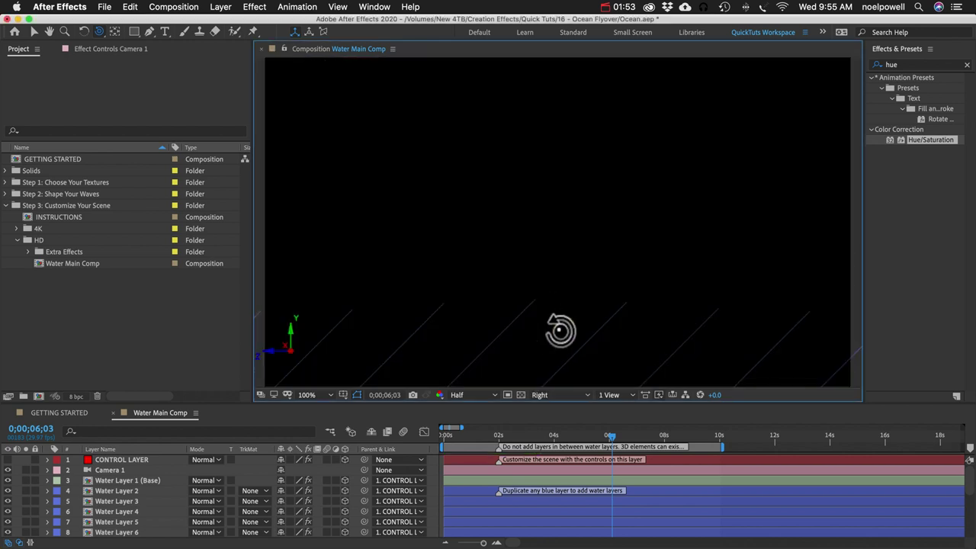
pyautogui.keyDown('alt'); pyautogui.click(564, 320); pyautogui.keyUp('alt')
pyautogui.keyDown('alt'); pyautogui.click(564, 320); pyautogui.keyUp('alt')
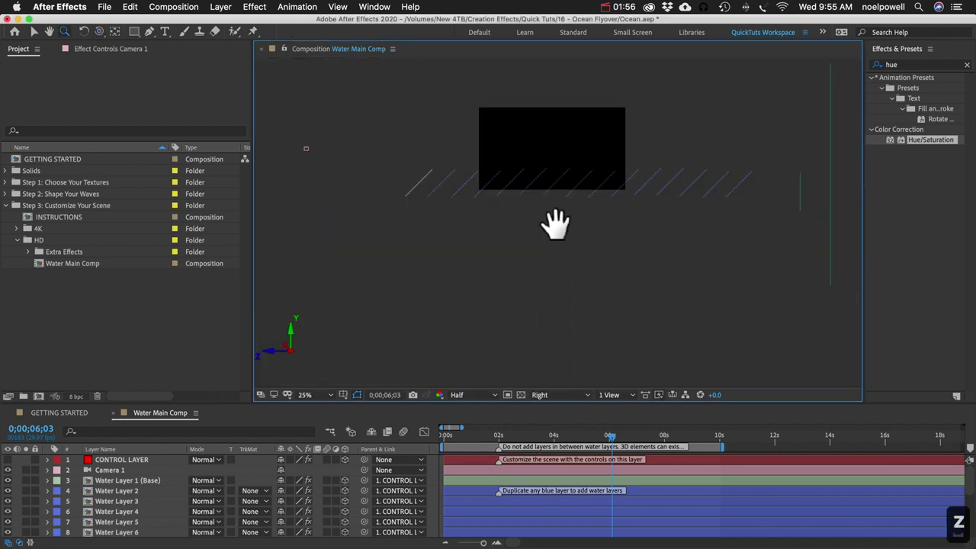
pyautogui.moveTo(554, 222); pyautogui.dragTo(544, 305)
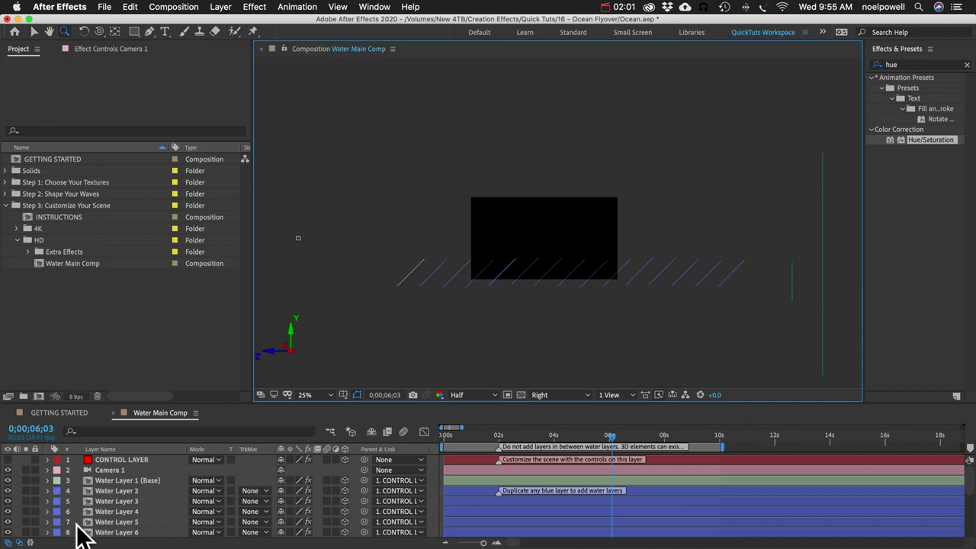
pyautogui.scroll(-5, 86, 529)
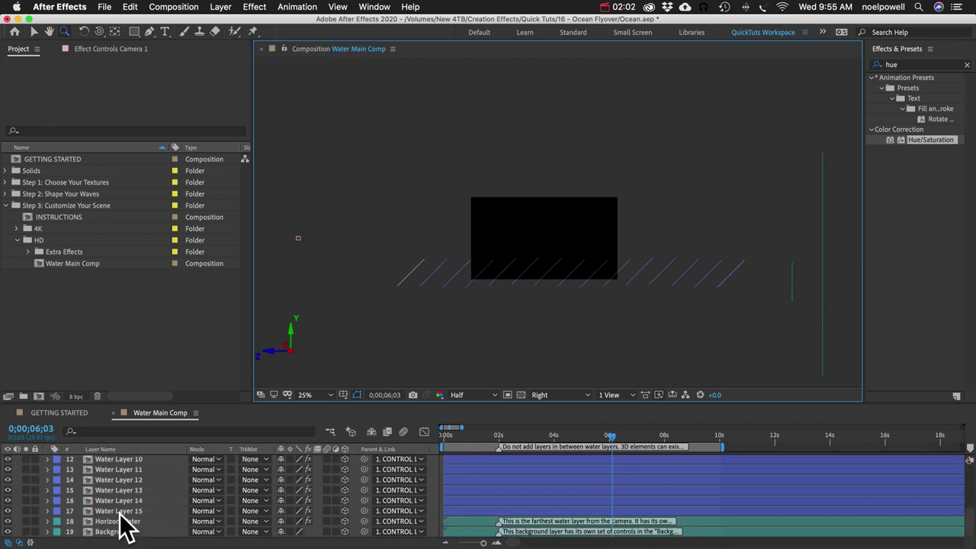
# Select the camera and Background in the side view, zoom out further, and reselect Camera 1.
pyautogui.press('v')
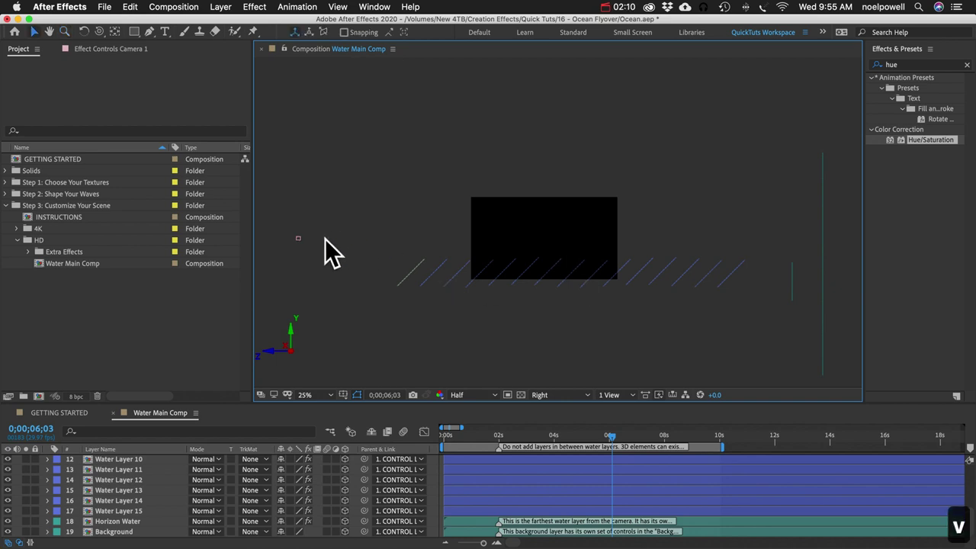
pyautogui.click(299, 238)
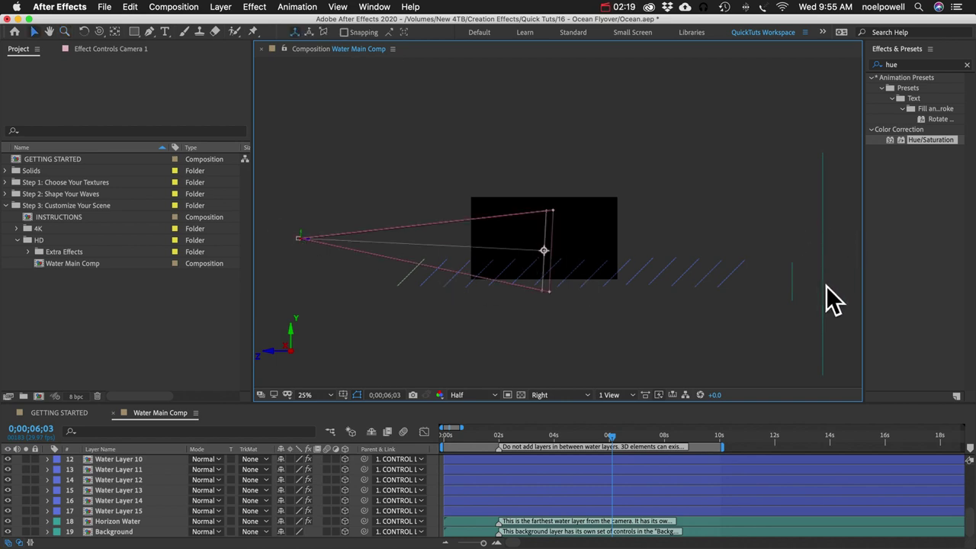
pyautogui.click(822, 229)
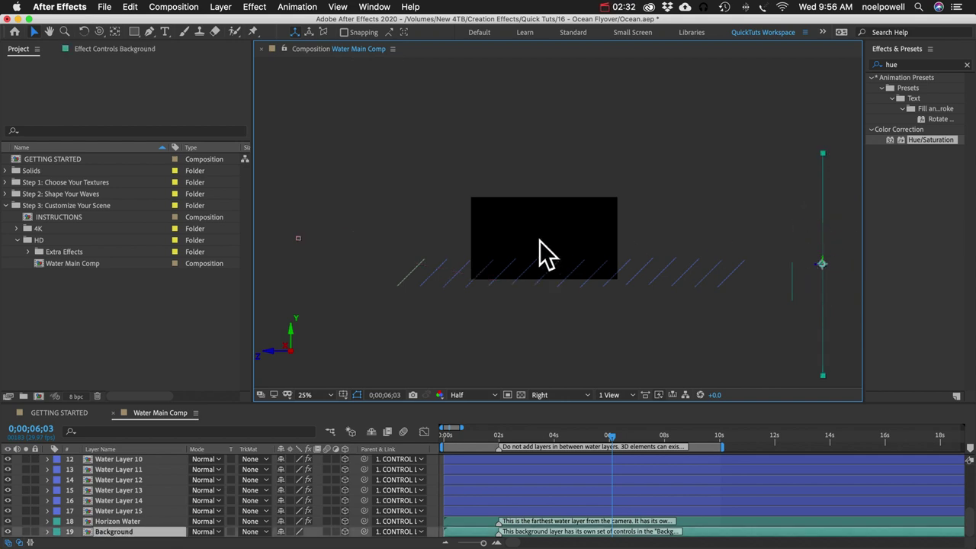
pyautogui.press('z')
pyautogui.keyDown('alt'); pyautogui.click(536, 241); pyautogui.keyUp('alt')
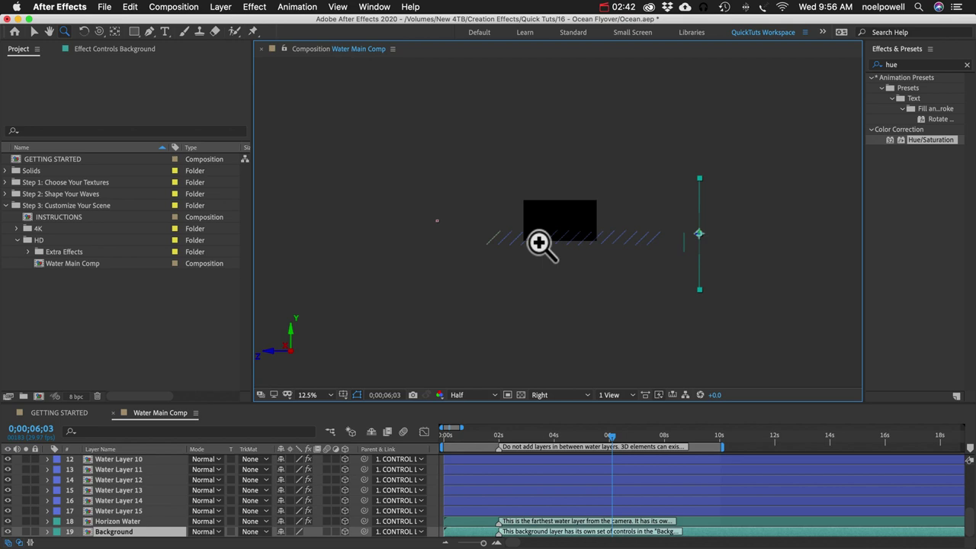
pyautogui.press('v')
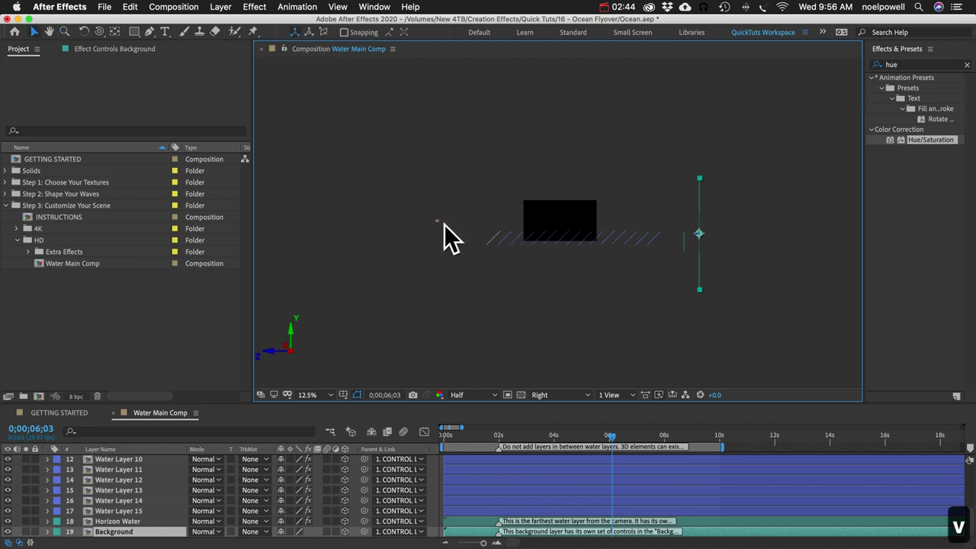
pyautogui.click(436, 221)
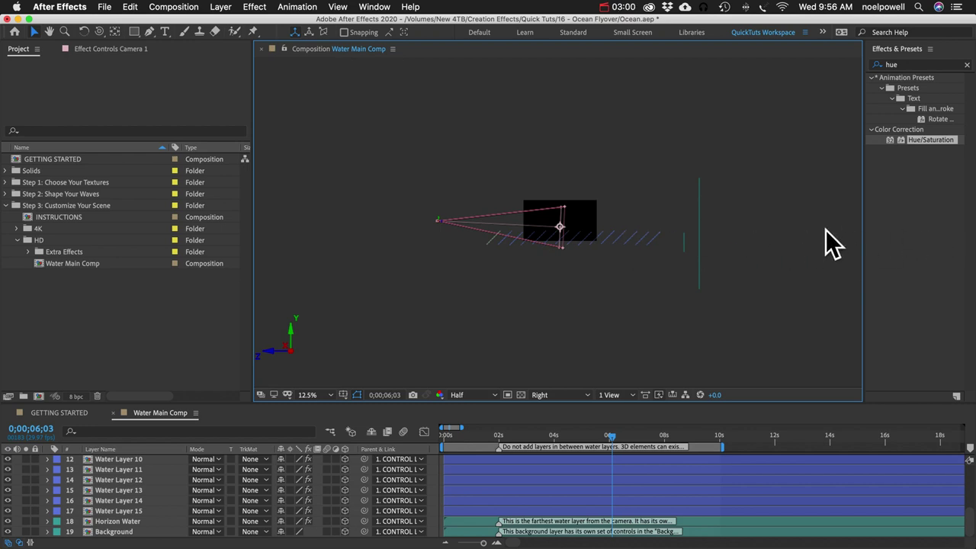
# Reveal Camera 1's Position and set its Z value to -15000.
pyautogui.press('z')
pyautogui.keyDown('alt'); pyautogui.click(562, 220); pyautogui.keyUp('alt')
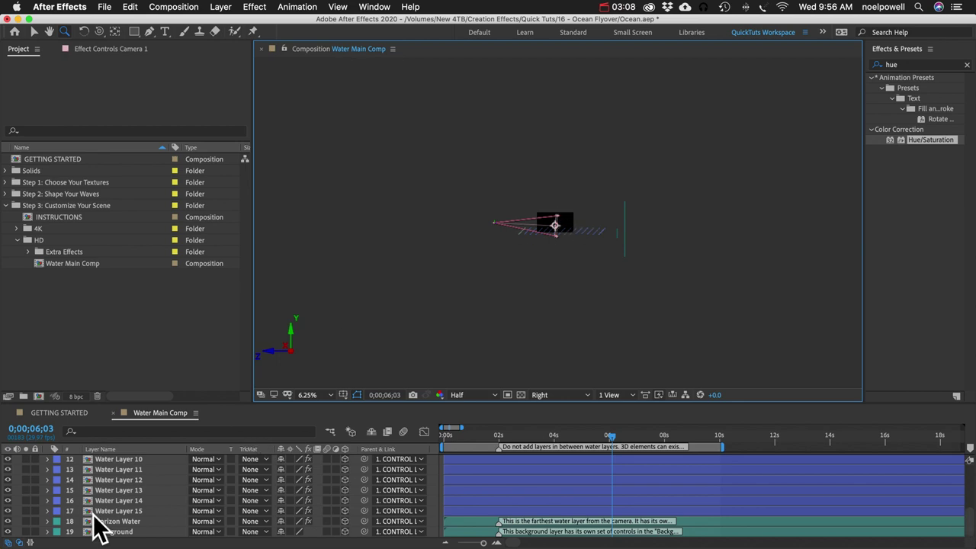
pyautogui.scroll(5, 103, 463)
pyautogui.click(121, 470)
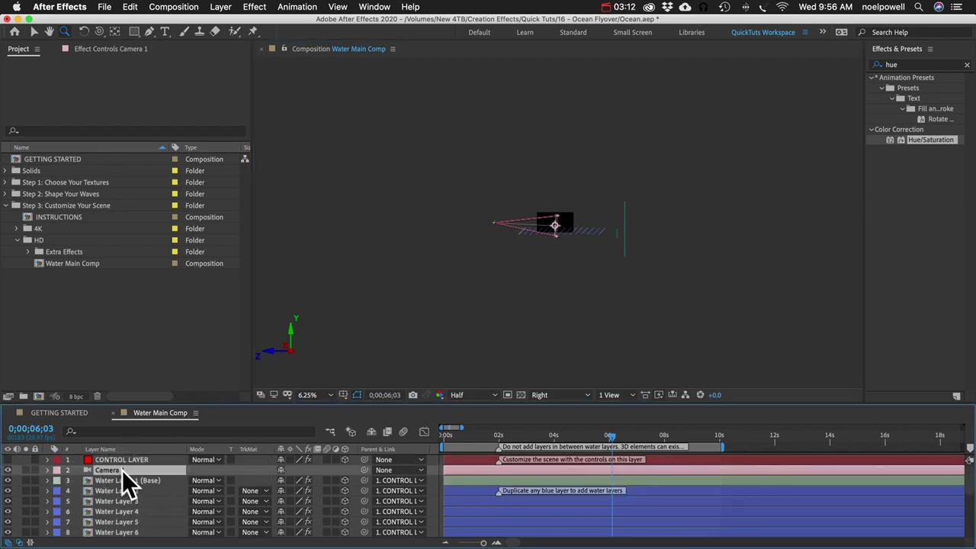
pyautogui.press('p')
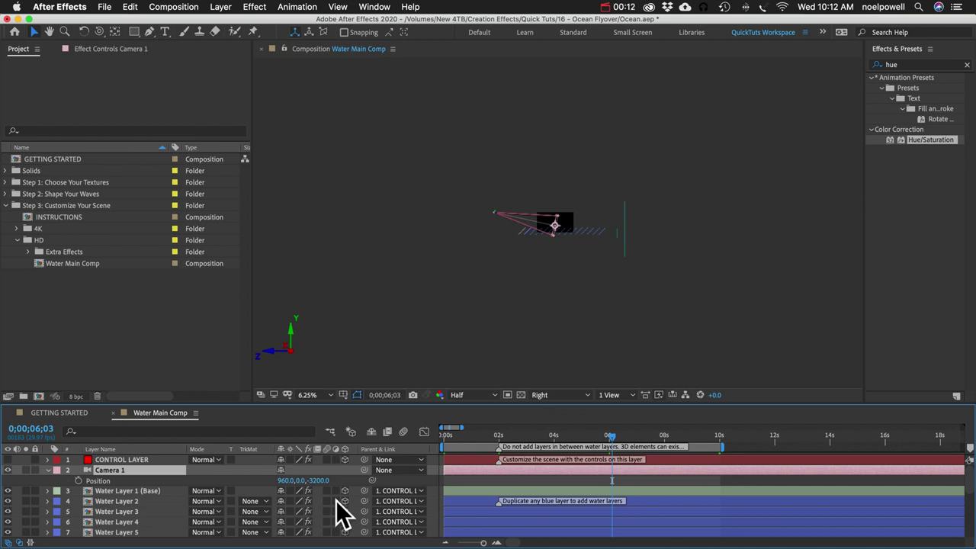
pyautogui.moveTo(319, 480); pyautogui.dragTo(4, 480)
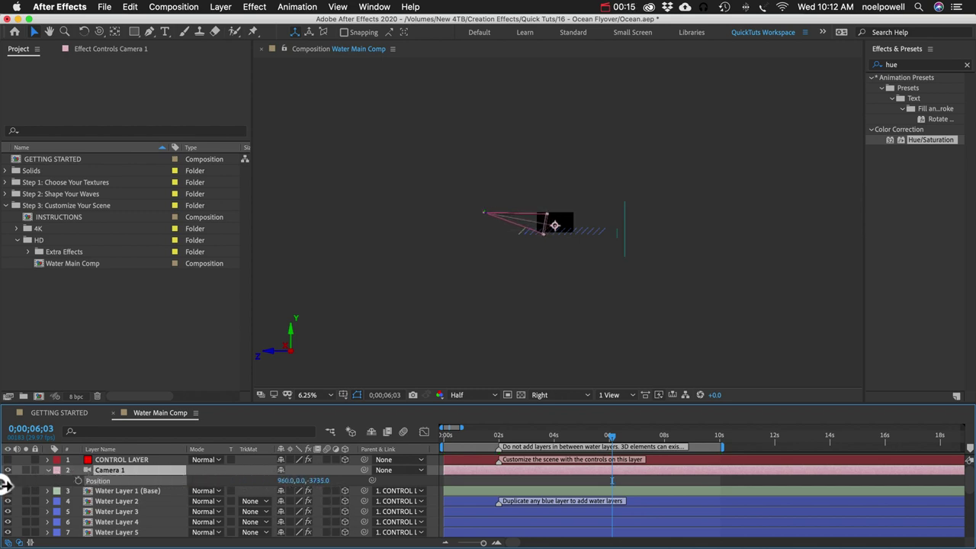
pyautogui.moveTo(318, 480); pyautogui.dragTo(151, 485)
pyautogui.click(324, 480)
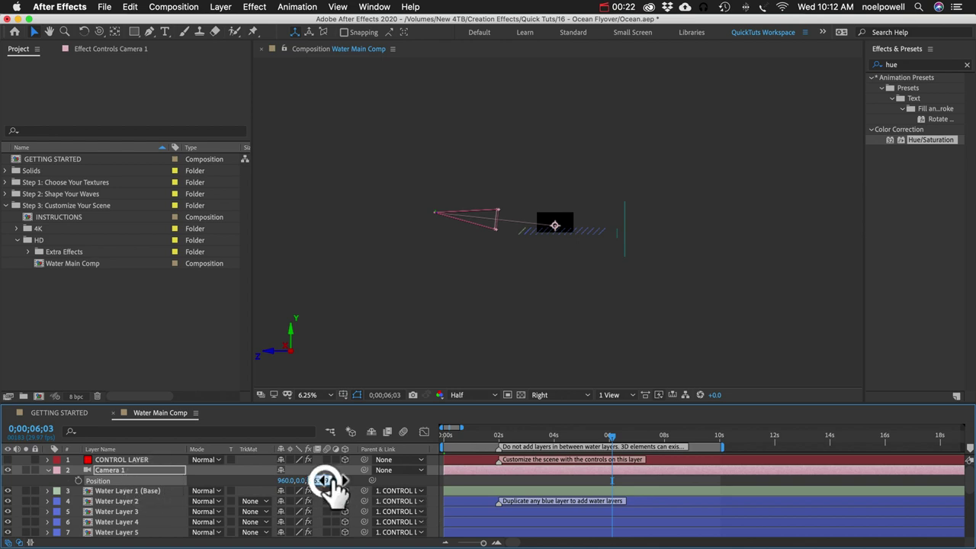
pyautogui.write('-1')
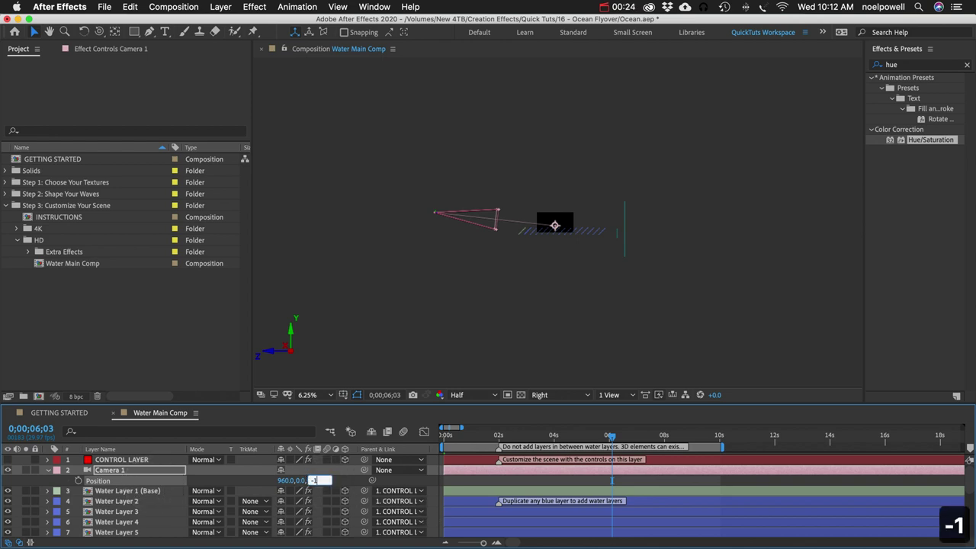
pyautogui.write('5000')
pyautogui.press('Return')
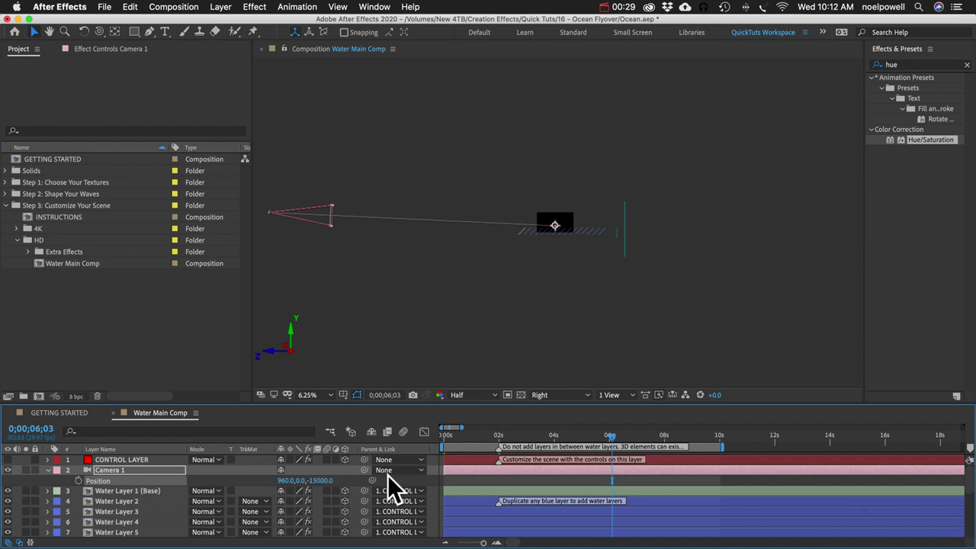
# Keyframe the camera Position at 0s, then set Z to 15000 at 10 seconds.
pyautogui.moveTo(612, 433); pyautogui.dragTo(343, 438)
pyautogui.click(78, 481)
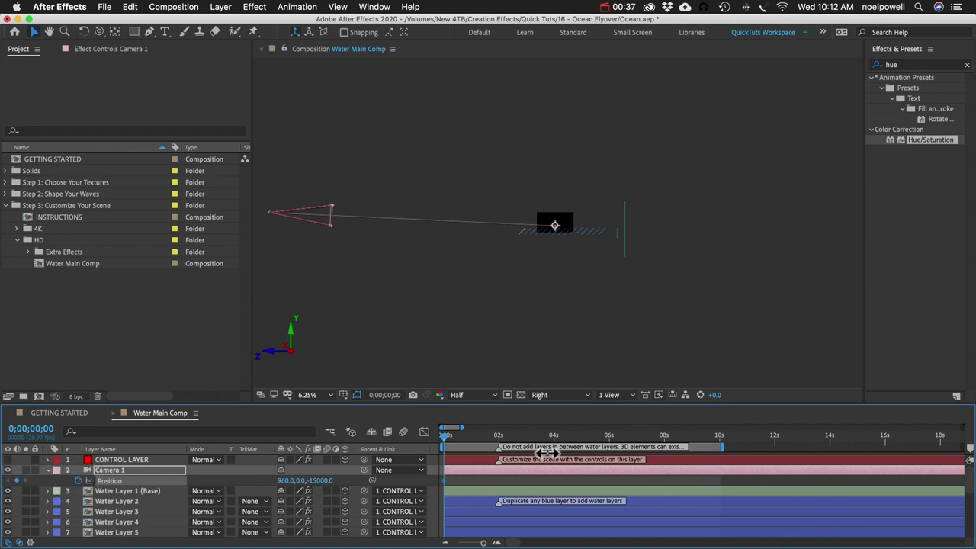
pyautogui.click(718, 436)
pyautogui.press('pagedown')
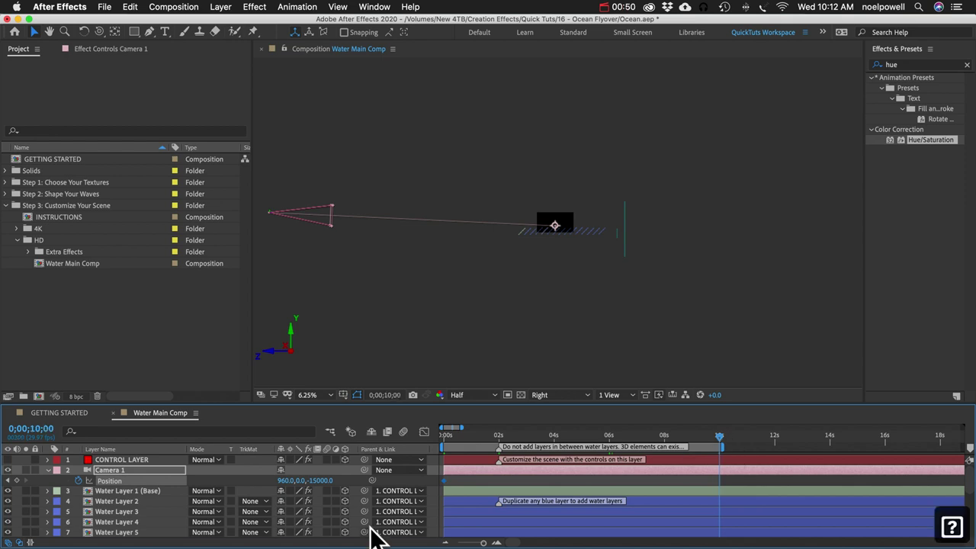
pyautogui.click(320, 480)
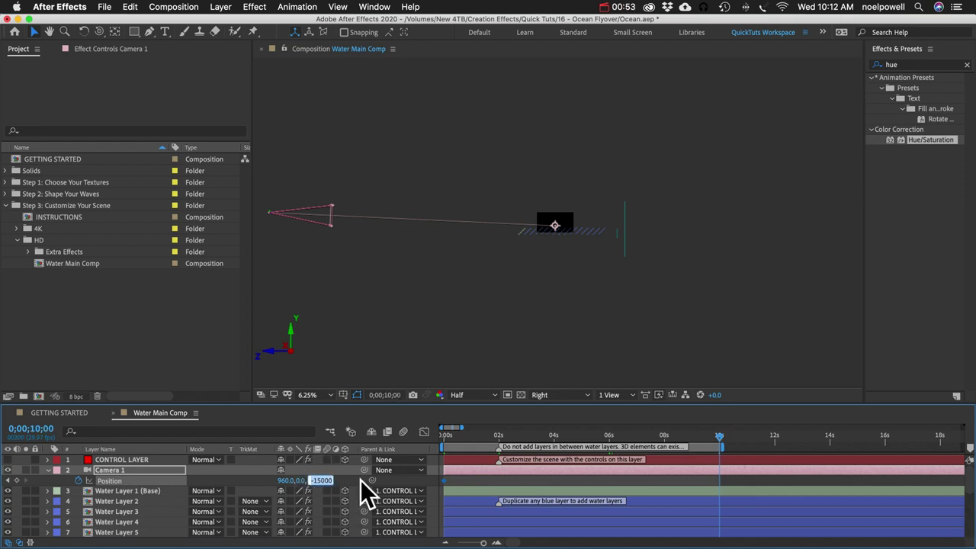
pyautogui.write('15000')
pyautogui.press('Return')
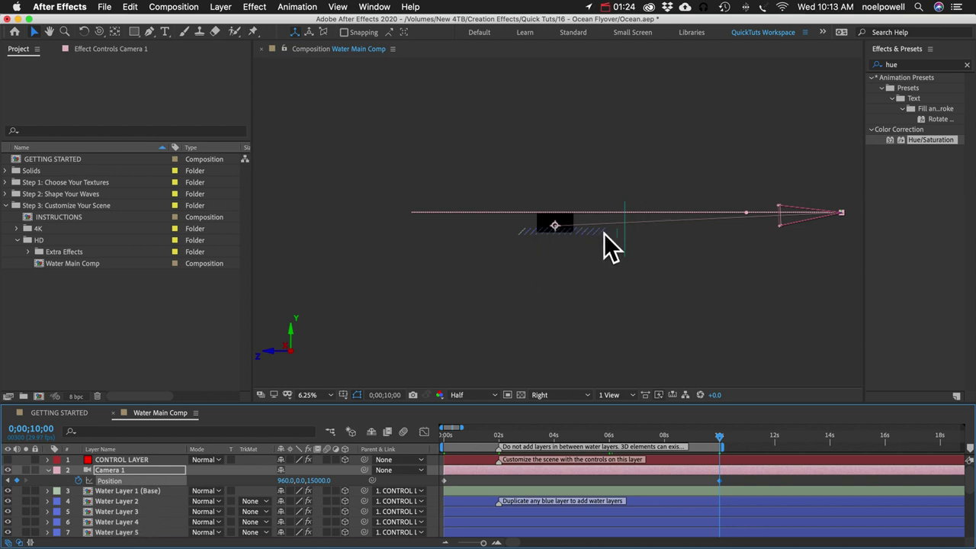
# Select Water Layers 2 through 15, duplicate them, and move the copies down the stack.
pyautogui.click(120, 502)
pyautogui.scroll(-1, 120, 502)
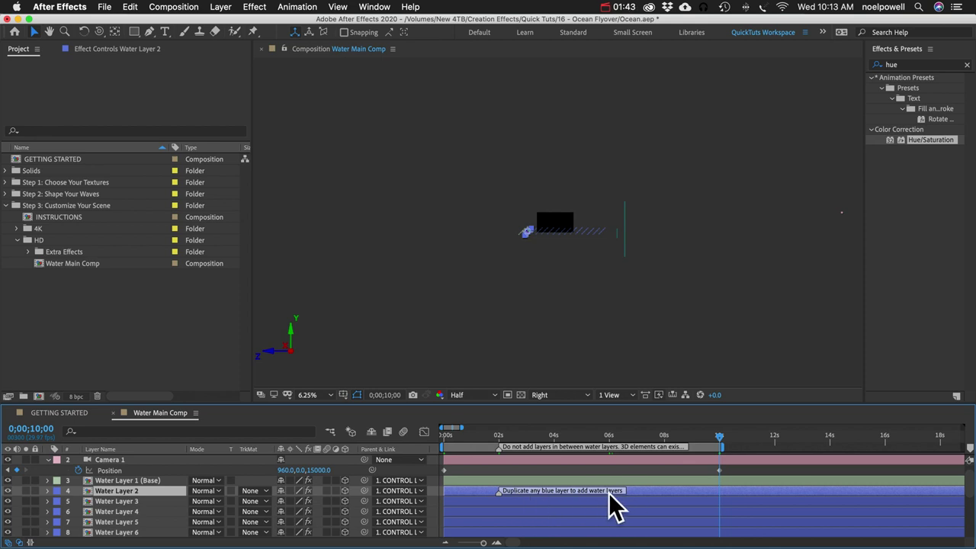
pyautogui.click(134, 492)
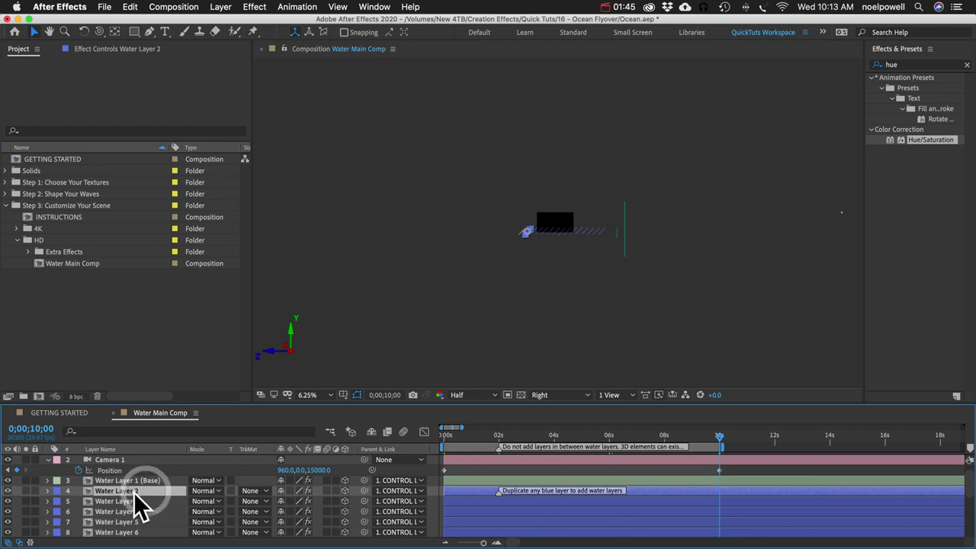
pyautogui.scroll(-5, 135, 503)
pyautogui.keyDown('shift'); pyautogui.click(134, 510); pyautogui.keyUp('shift')
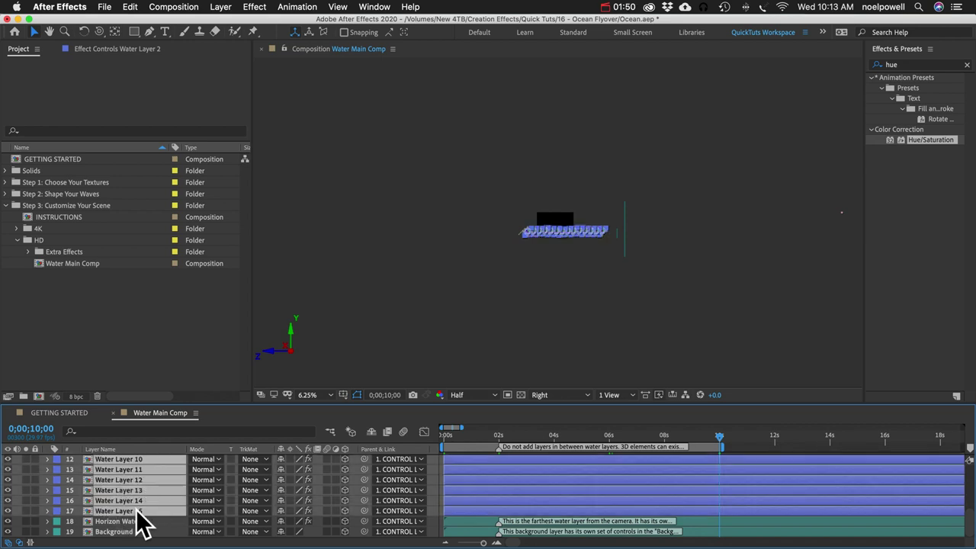
pyautogui.press('super+d')
pyautogui.scroll(-7, 138, 516)
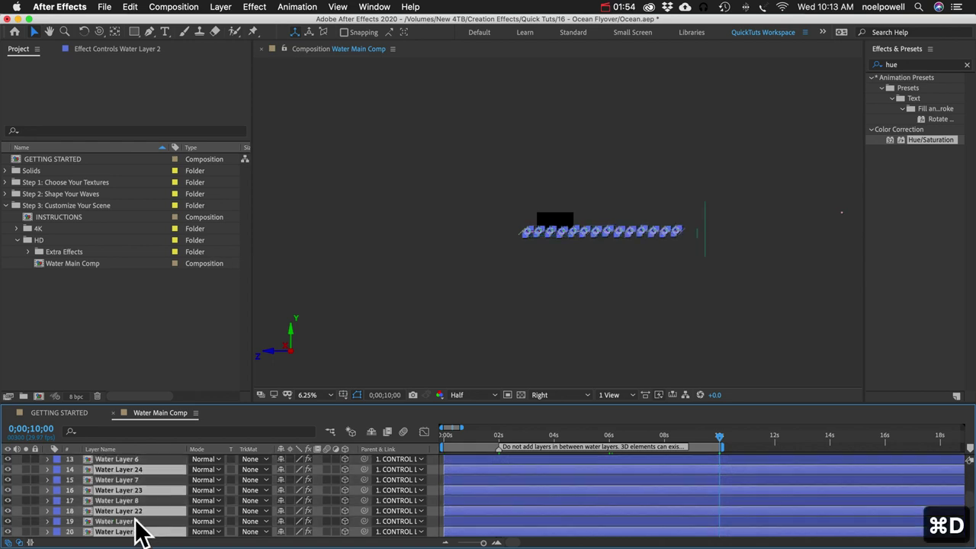
pyautogui.moveTo(131, 516); pyautogui.dragTo(153, 523)
# Duplicate the water layers four more times and place the copies just above Horizon Water.
pyautogui.press('super+d')
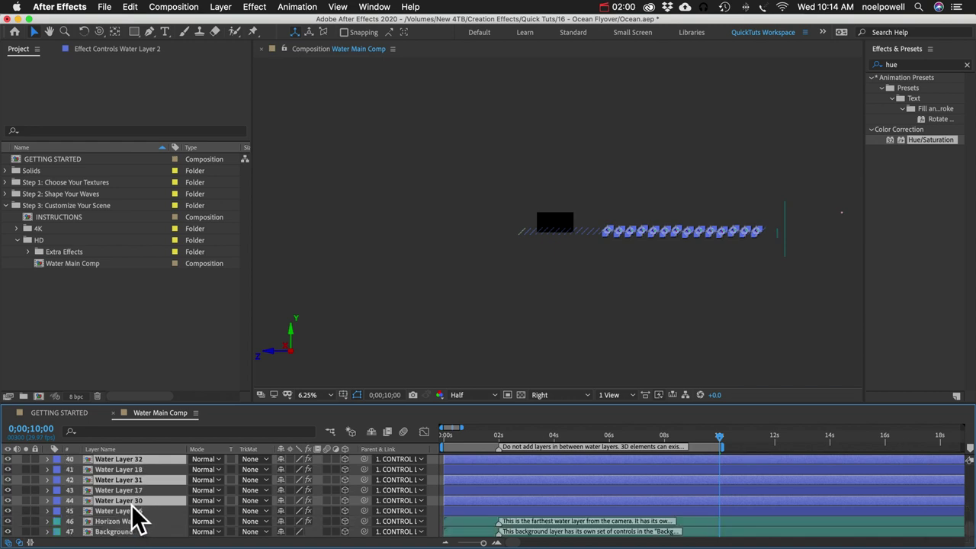
pyautogui.press('super+d')
pyautogui.press('super+d')
pyautogui.press('super+d')
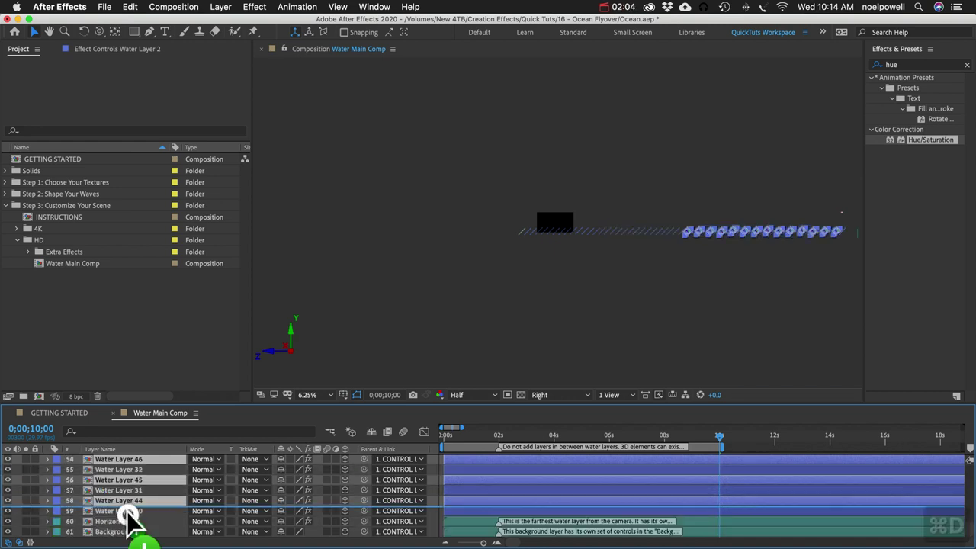
pyautogui.scroll(-5, 130, 525)
pyautogui.press('super+d')
pyautogui.scroll(-5, 122, 524)
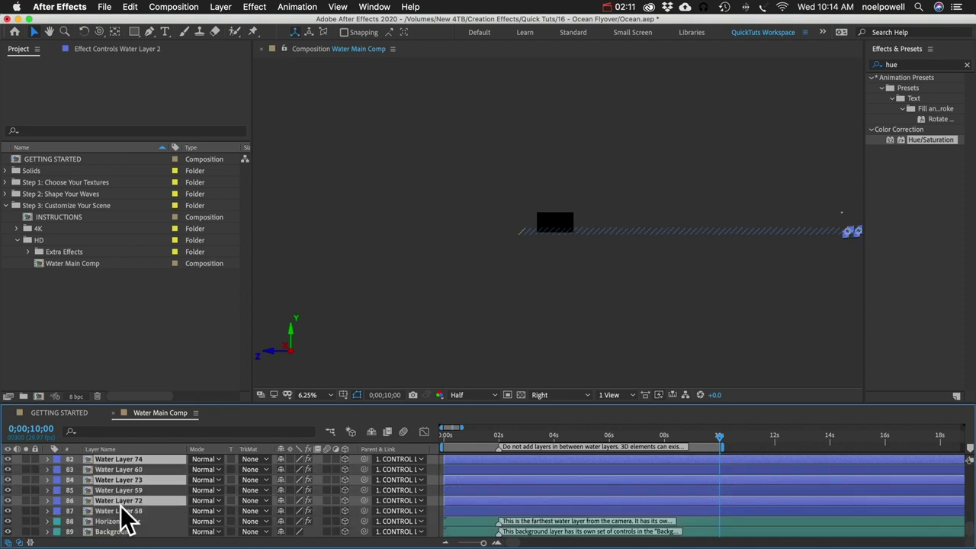
pyautogui.press('super+d')
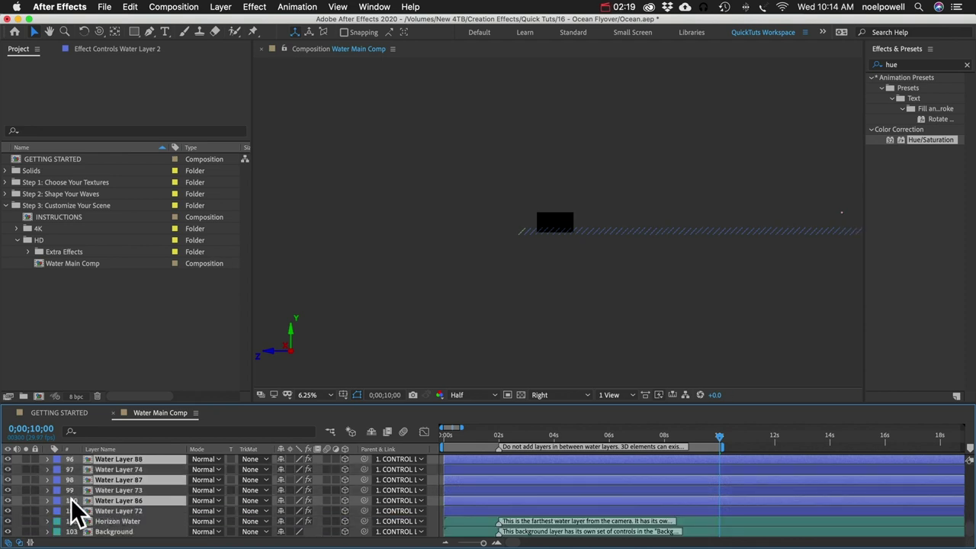
pyautogui.moveTo(71, 501); pyautogui.dragTo(124, 523)
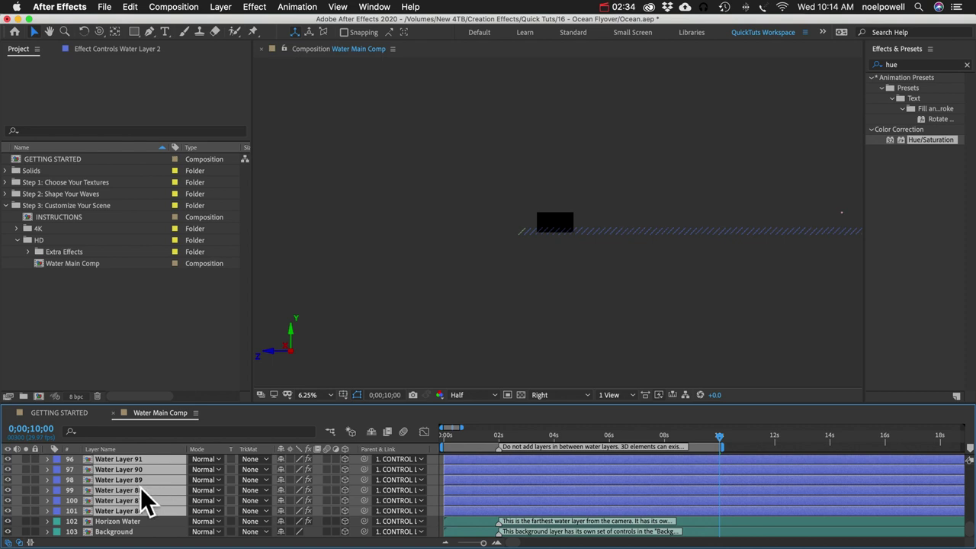
pyautogui.scroll(20, 140, 486)
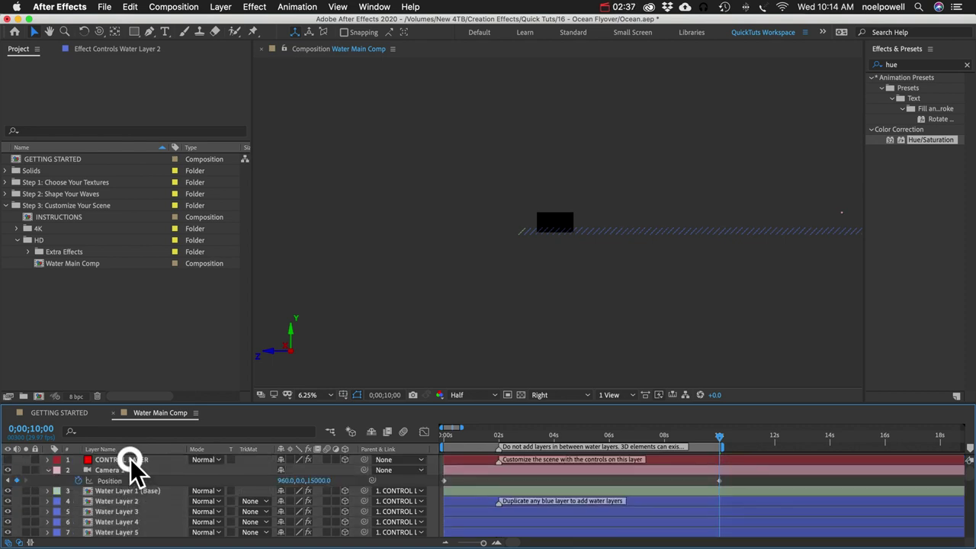
# Set the CONTROL LAYER's water Z Position to -12000 in Effect Controls.
pyautogui.click(122, 460)
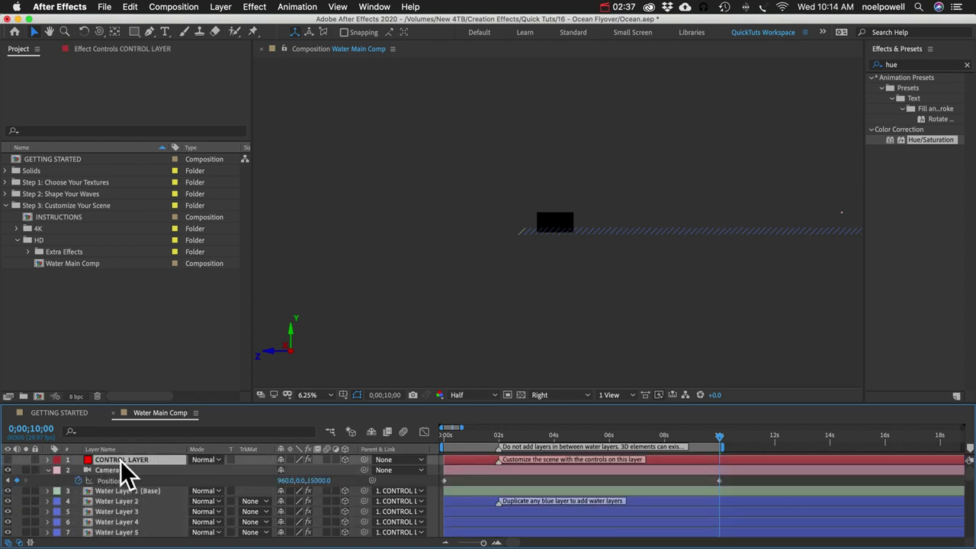
pyautogui.click(86, 49)
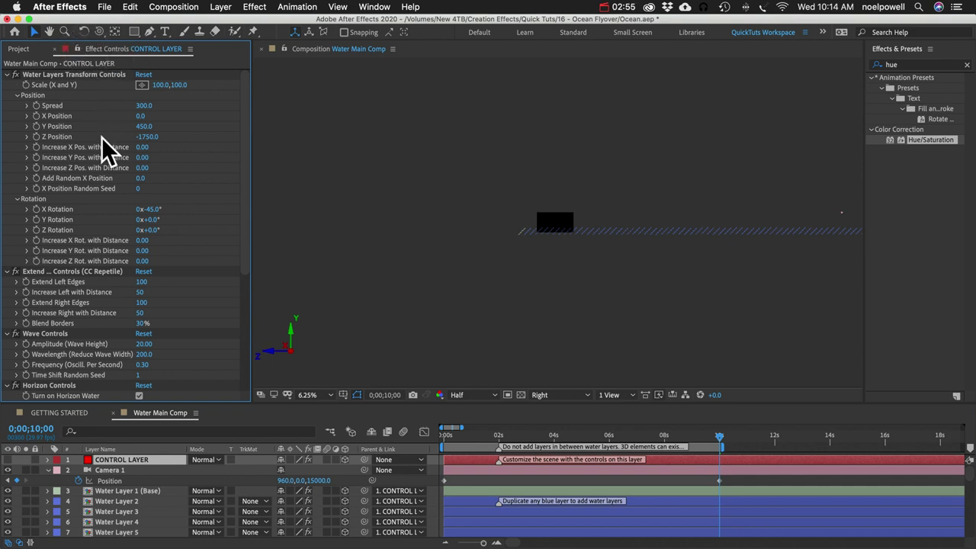
pyautogui.scroll(-10, 87, 199)
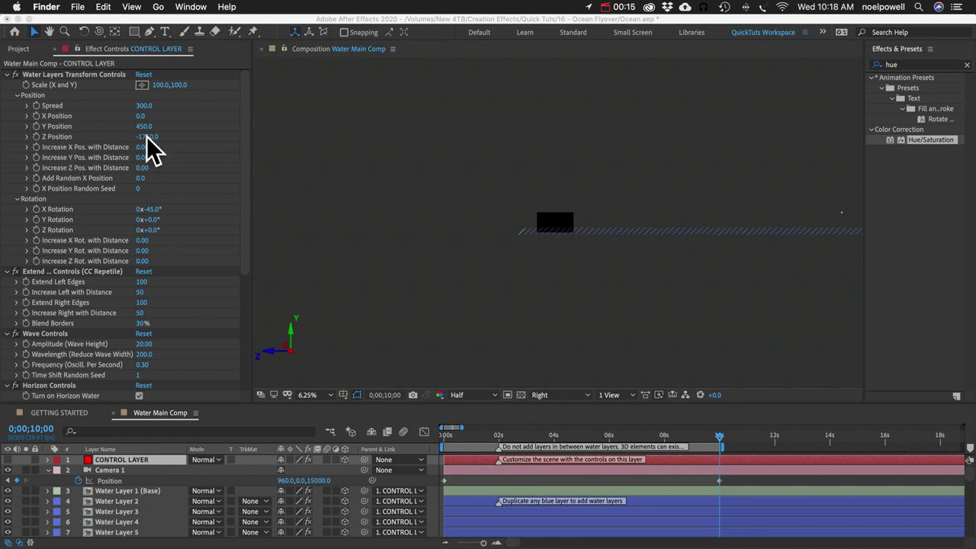
pyautogui.click(145, 137)
pyautogui.moveTo(145, 137); pyautogui.dragTo(2, 131)
pyautogui.click(152, 138)
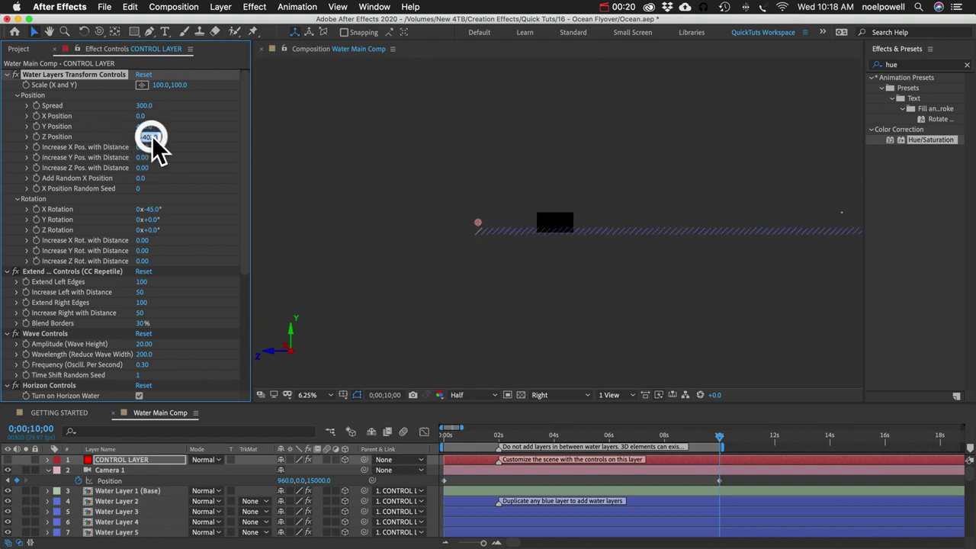
pyautogui.write('-12000')
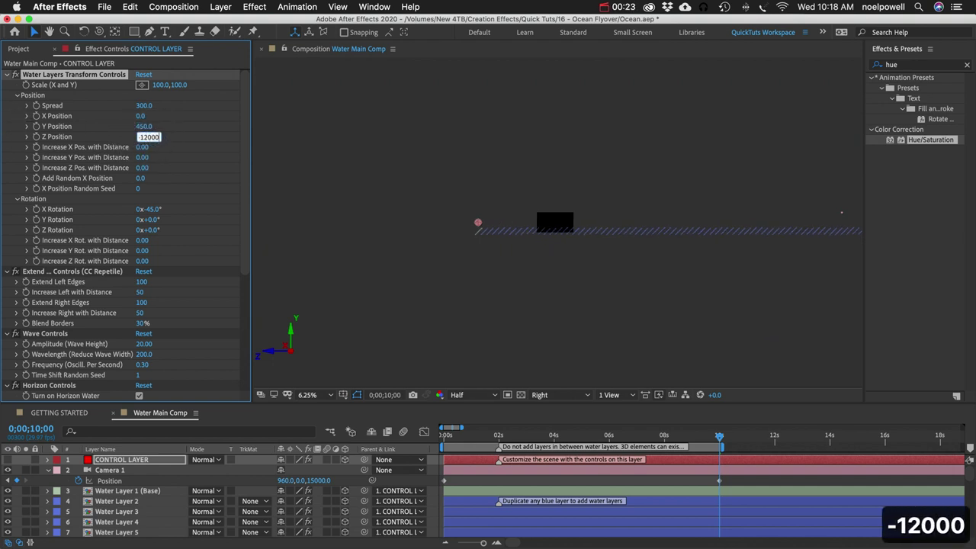
pyautogui.press('Return')
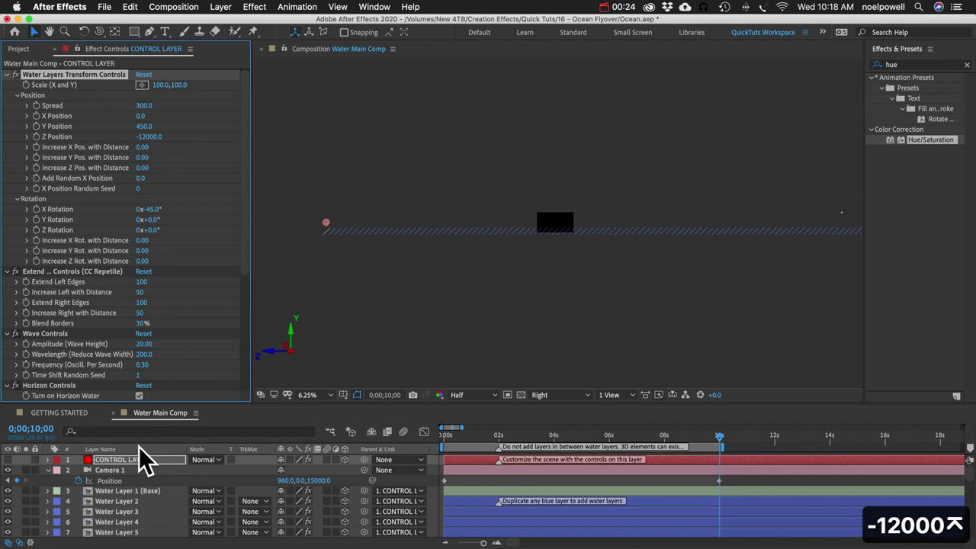
# Check the camera at the first frame, then change the Z Position to -14000.
pyautogui.click(113, 470)
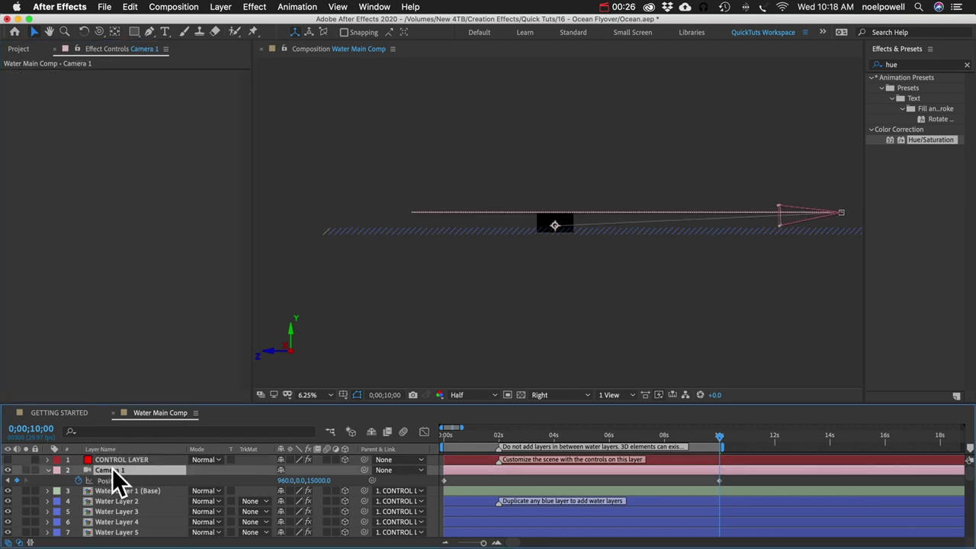
pyautogui.press('Home')
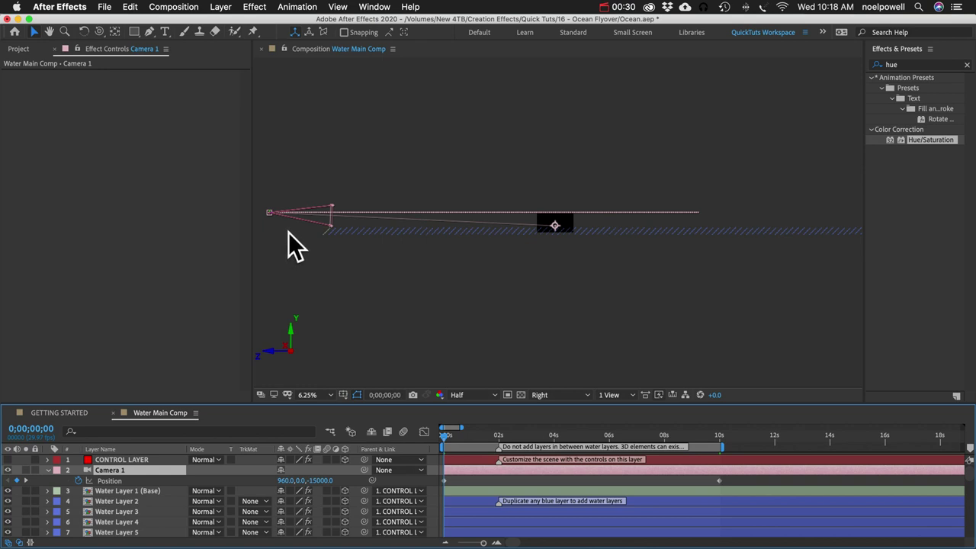
pyautogui.click(116, 460)
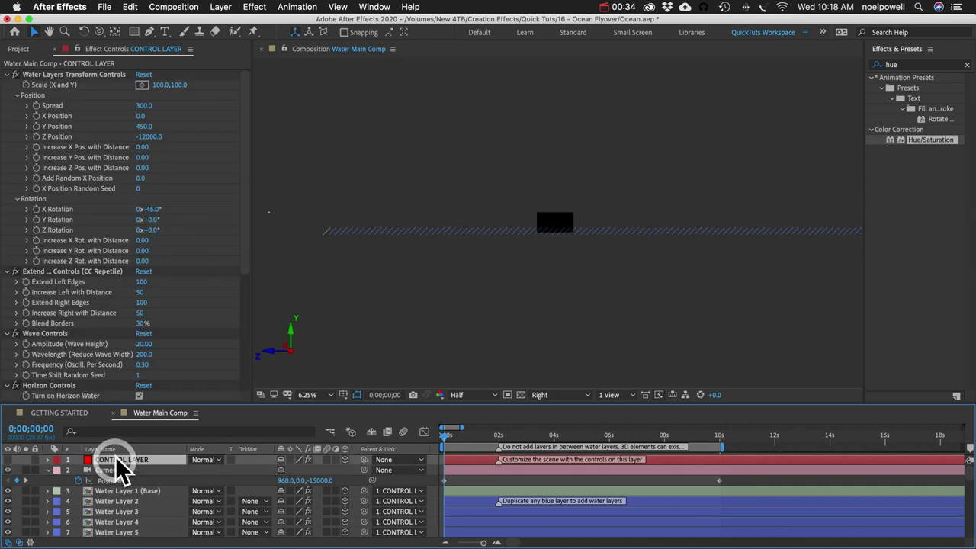
pyautogui.click(151, 137)
pyautogui.write('-14000')
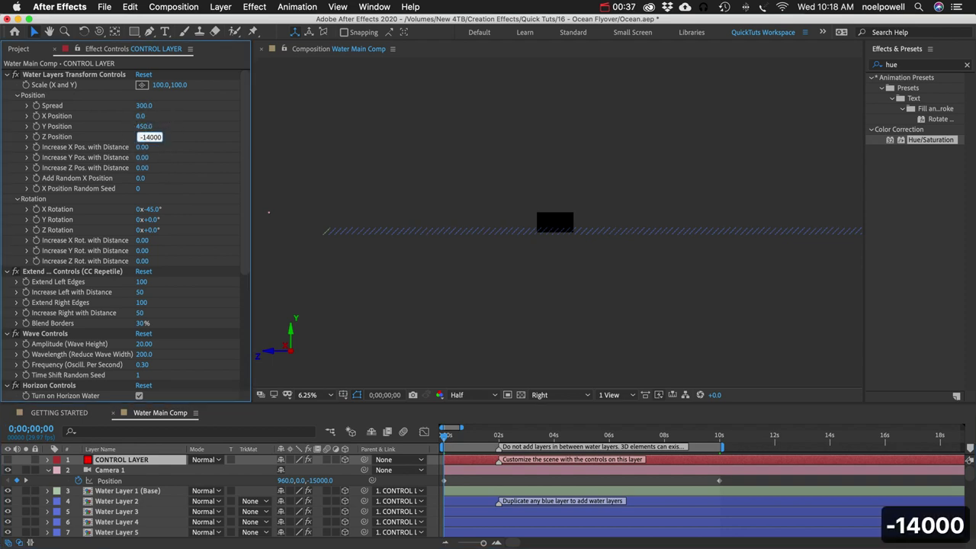
pyautogui.press('Return')
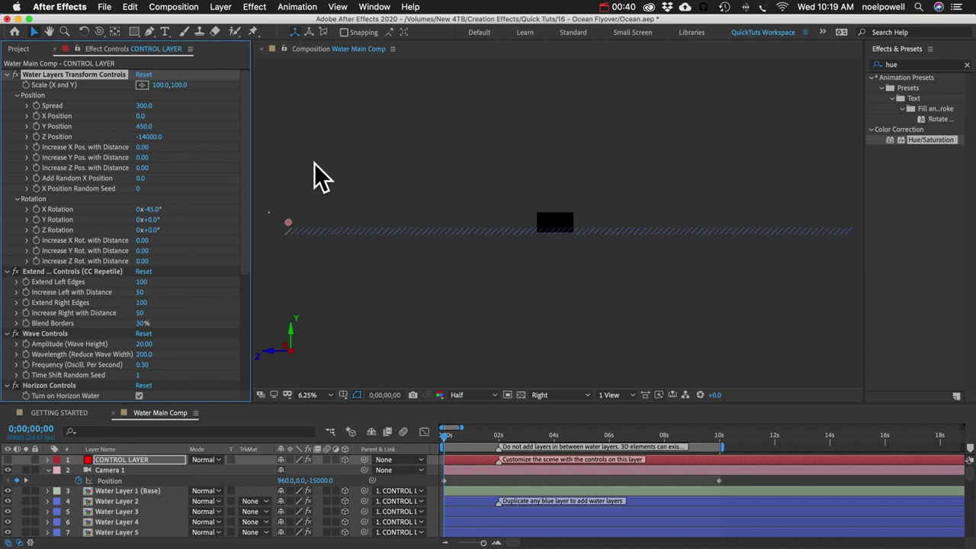
# Zoom the view out to 3.1% and check the camera's end position at 10 seconds.
pyautogui.press('z')
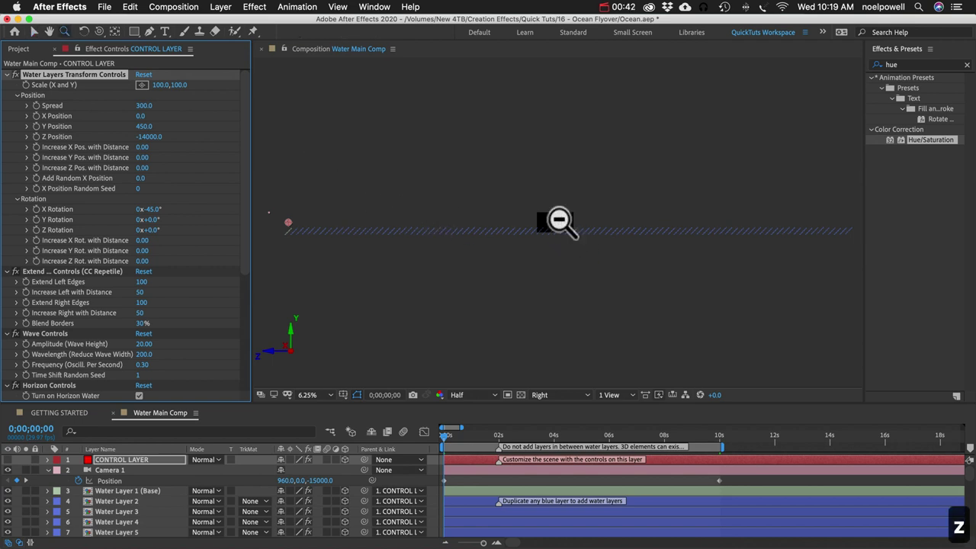
pyautogui.keyDown('alt'); pyautogui.click(558, 223); pyautogui.keyUp('alt')
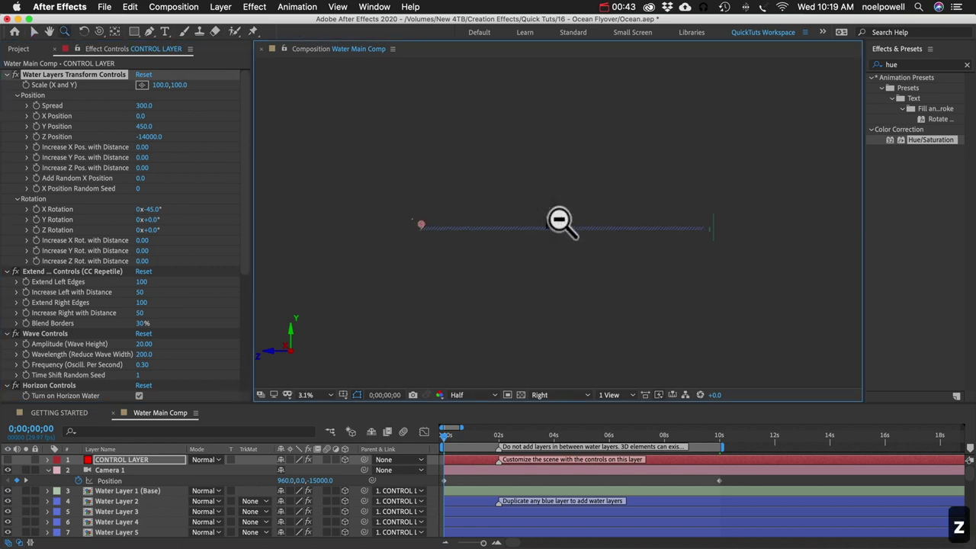
pyautogui.click(718, 437)
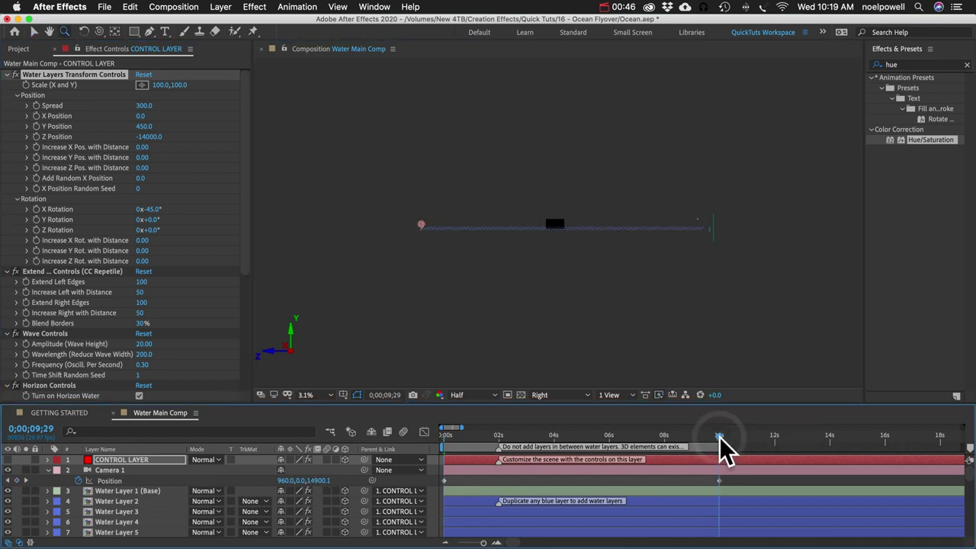
pyautogui.click(122, 470)
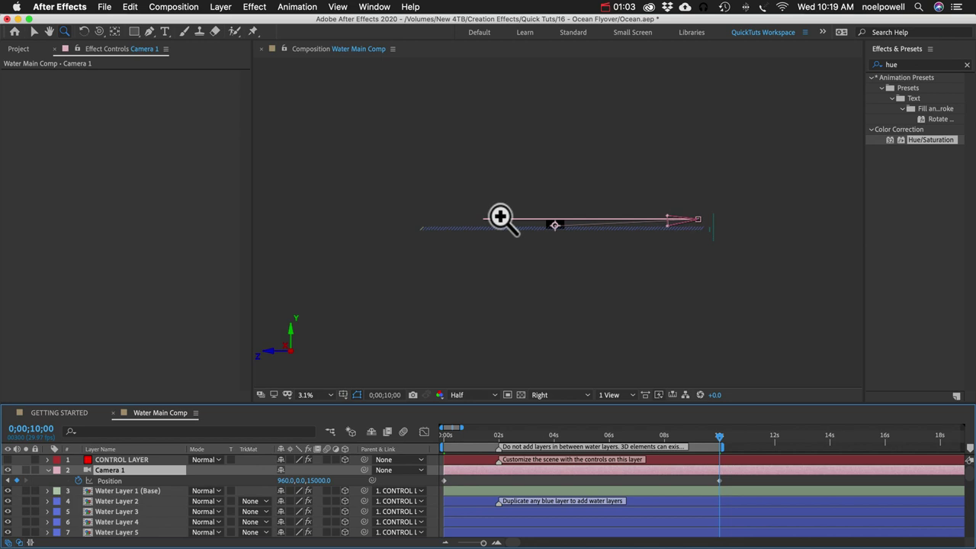
pyautogui.click(128, 459)
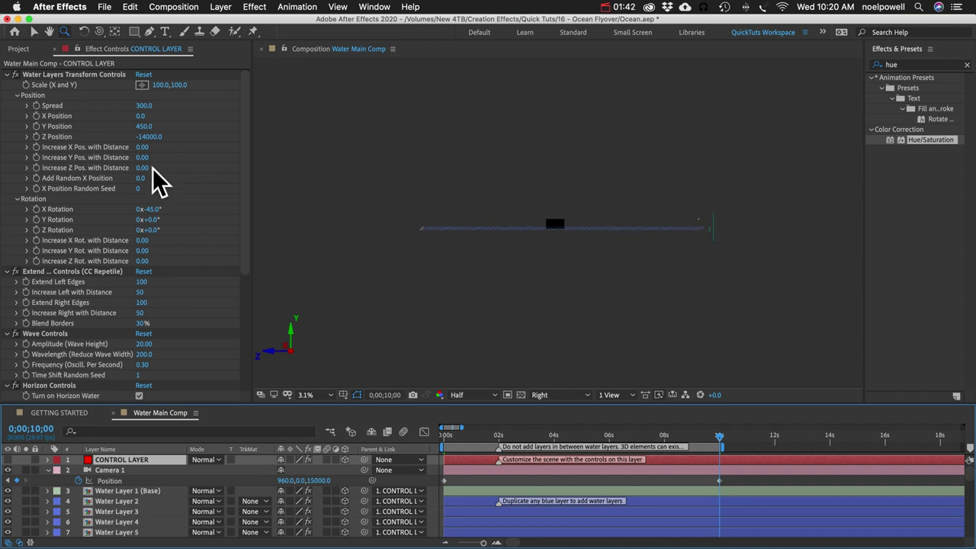
# Scrub Increase Z Pos. with Distance to 187.50, then return to 0s with Camera 1 selected.
pyautogui.moveTo(145, 169); pyautogui.dragTo(301, 174)
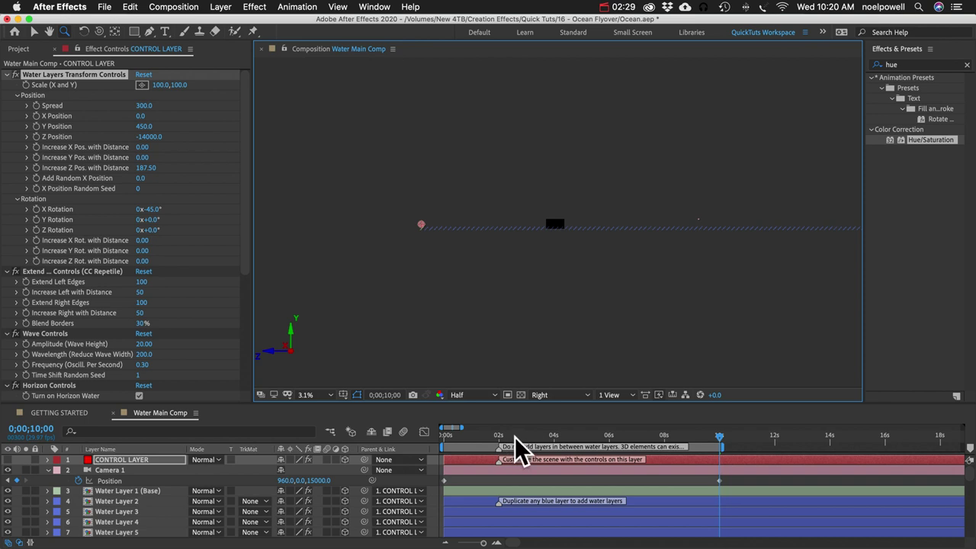
pyautogui.moveTo(515, 437); pyautogui.dragTo(397, 425)
pyautogui.click(134, 469)
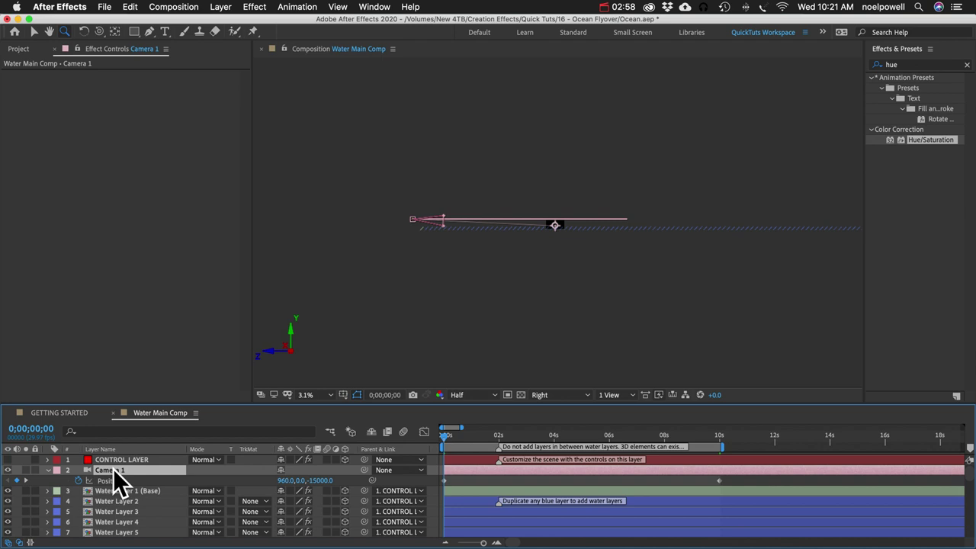
# Set Camera 1's Point of Interest Z to -13500 and keyframe it at 0s.
pyautogui.hotkey('shift', 'a')
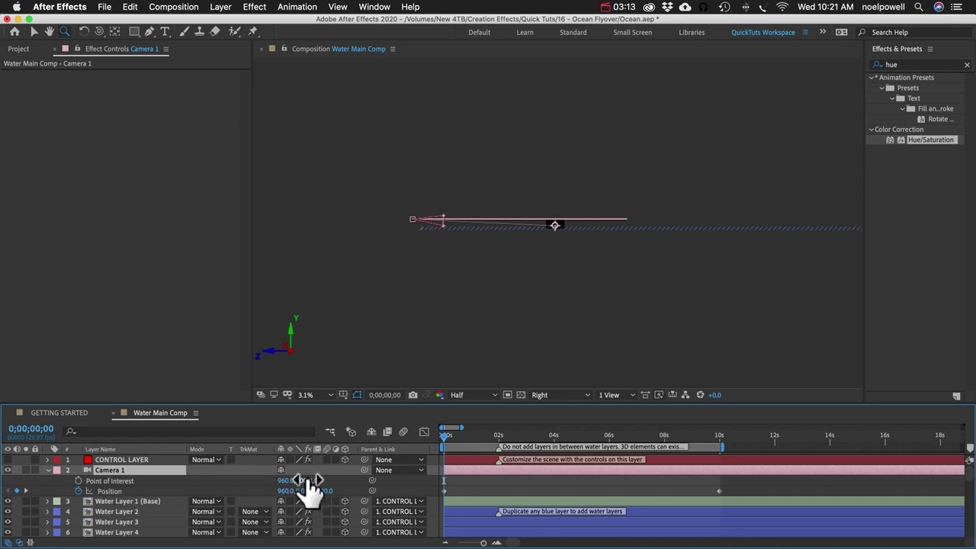
pyautogui.moveTo(323, 481)
pyautogui.mouseDown()
pyautogui.moveTo(4, 496)
pyautogui.moveTo(67, 518)
pyautogui.mouseUp()
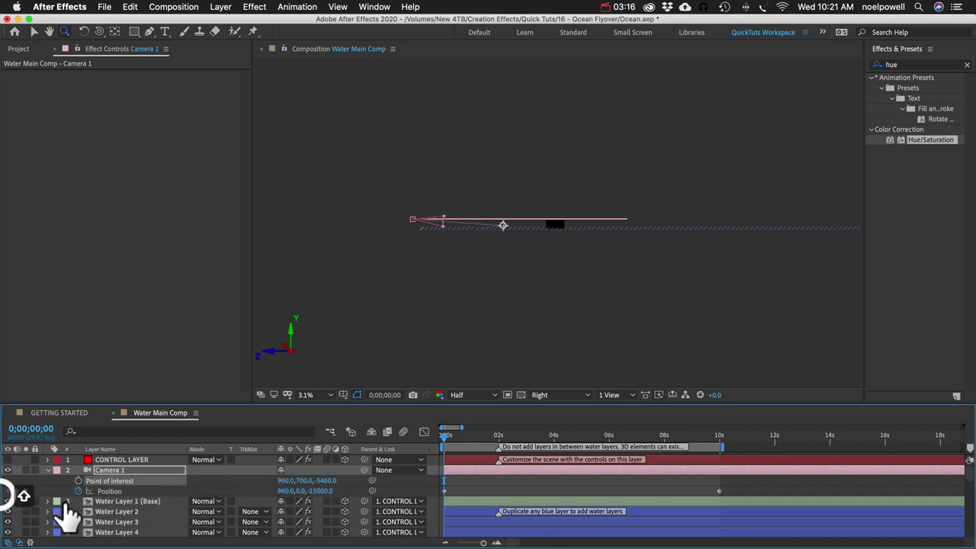
pyautogui.moveTo(261, 486); pyautogui.dragTo(26, 500)
pyautogui.moveTo(333, 482); pyautogui.dragTo(183, 489)
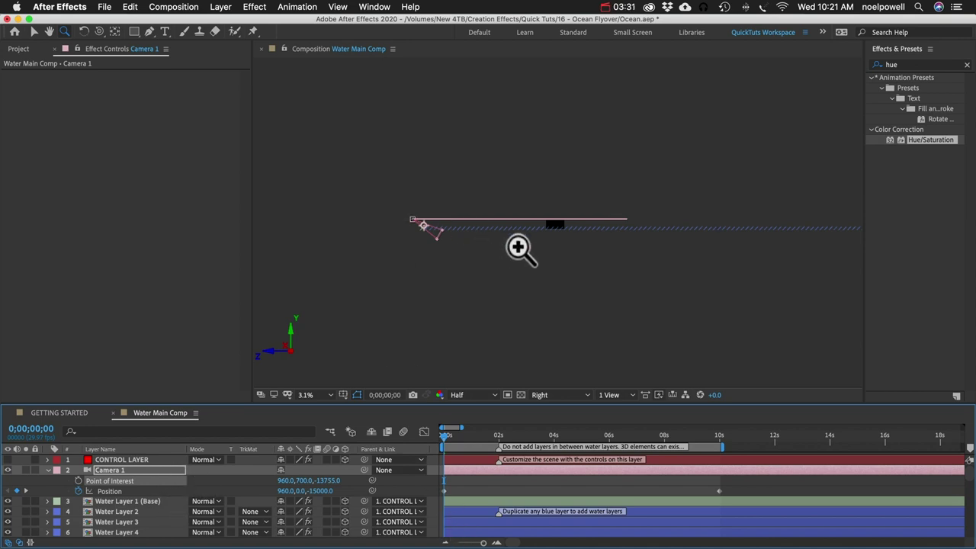
pyautogui.click(328, 482)
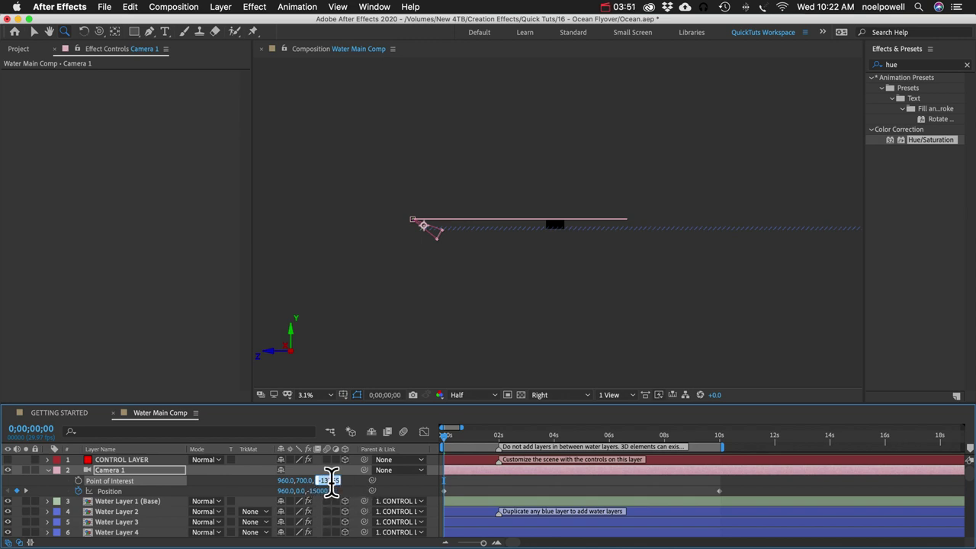
pyautogui.write('-13500')
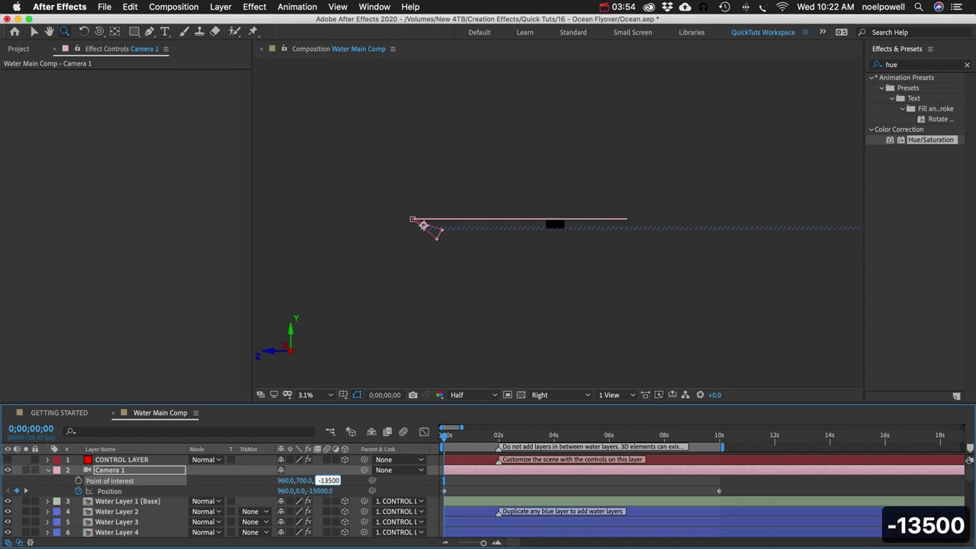
pyautogui.press('Return')
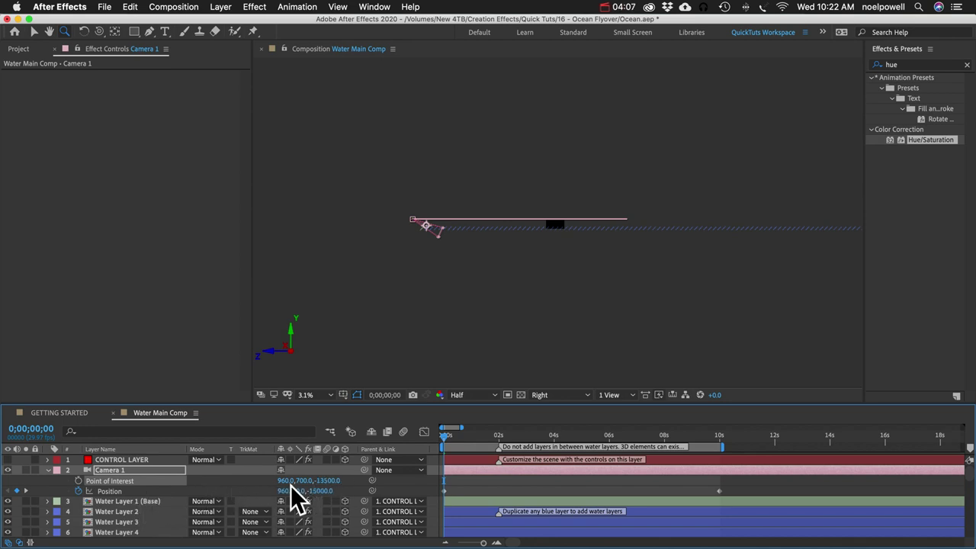
pyautogui.click(78, 481)
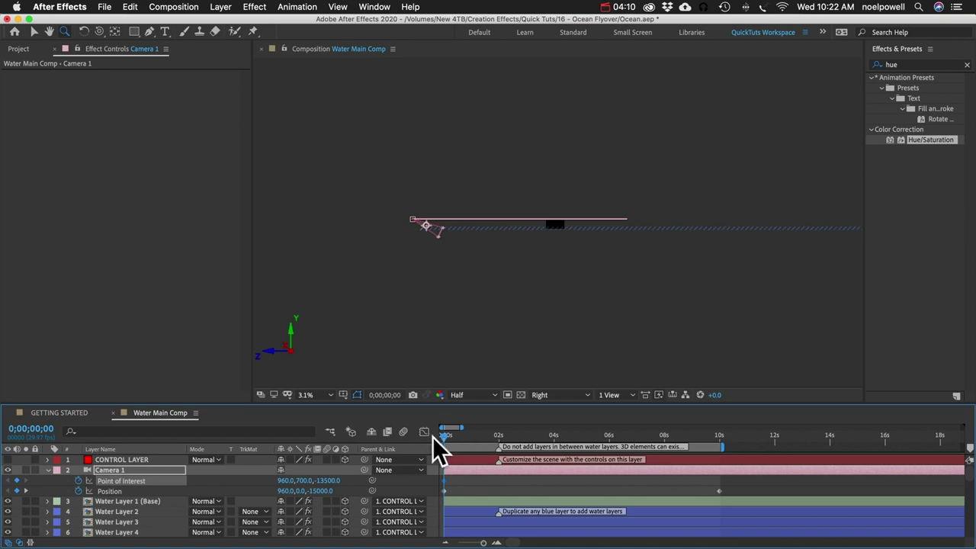
# Set Point of Interest Z to -7500 at 2 seconds and about 15160 at 6 seconds.
pyautogui.moveTo(458, 437); pyautogui.dragTo(499, 436)
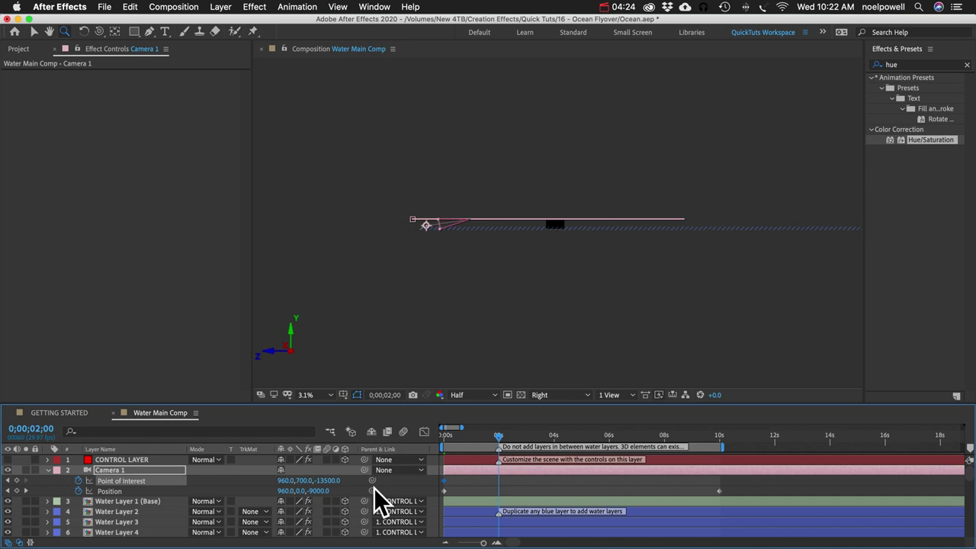
pyautogui.click(325, 480)
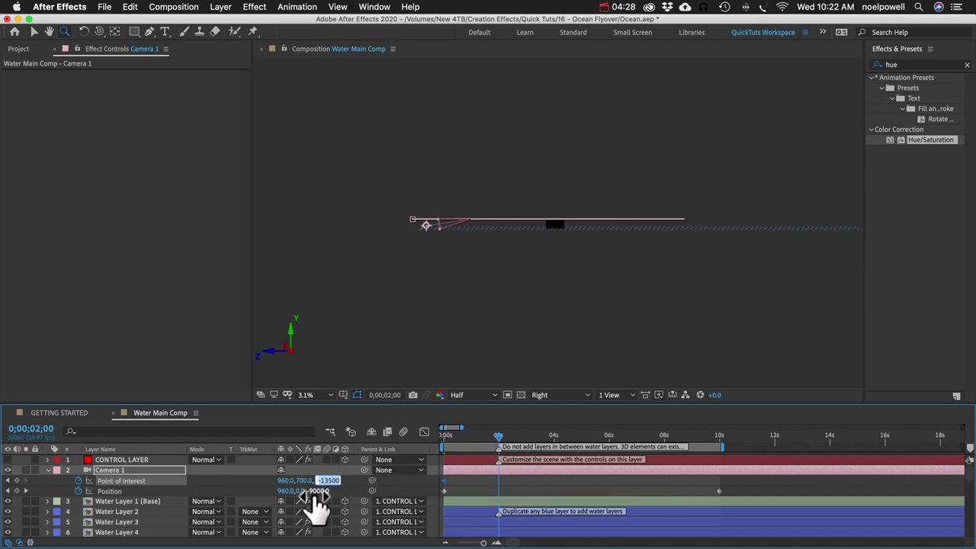
pyautogui.write('-7')
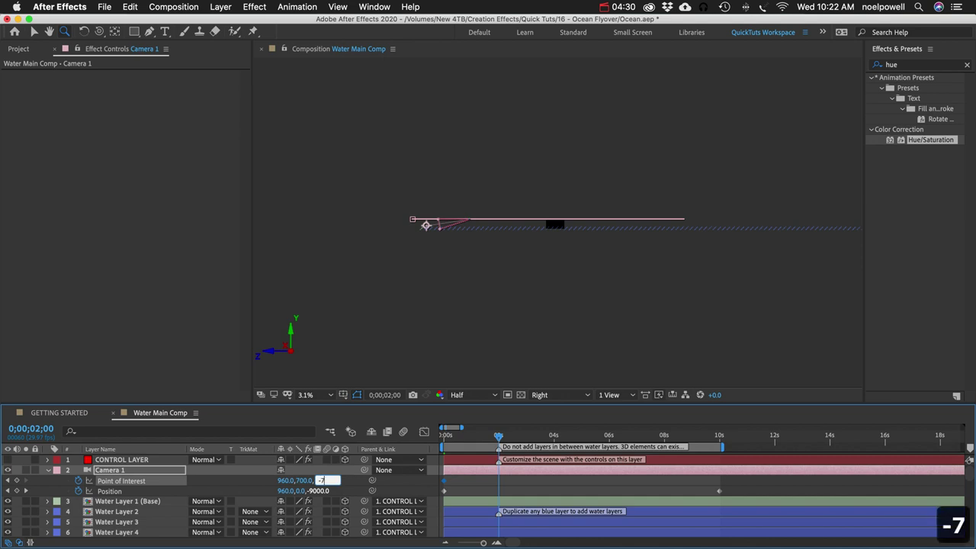
pyautogui.write('500')
pyautogui.press('Return')
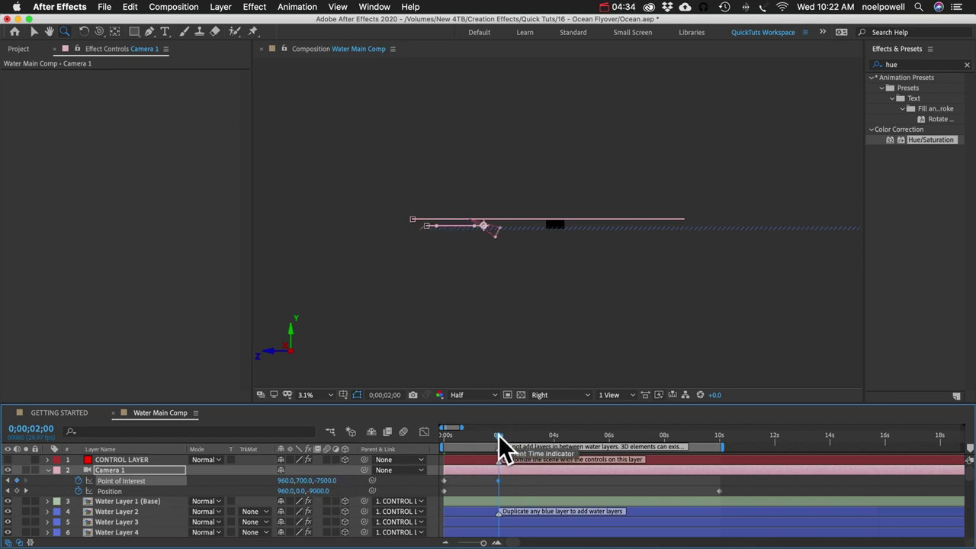
pyautogui.click(609, 435)
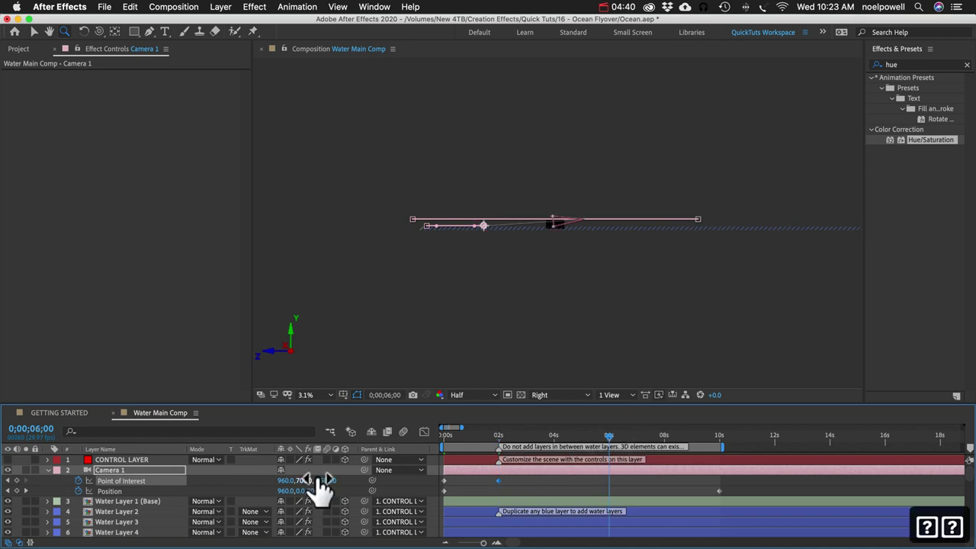
pyautogui.moveTo(326, 482); pyautogui.dragTo(970, 545)
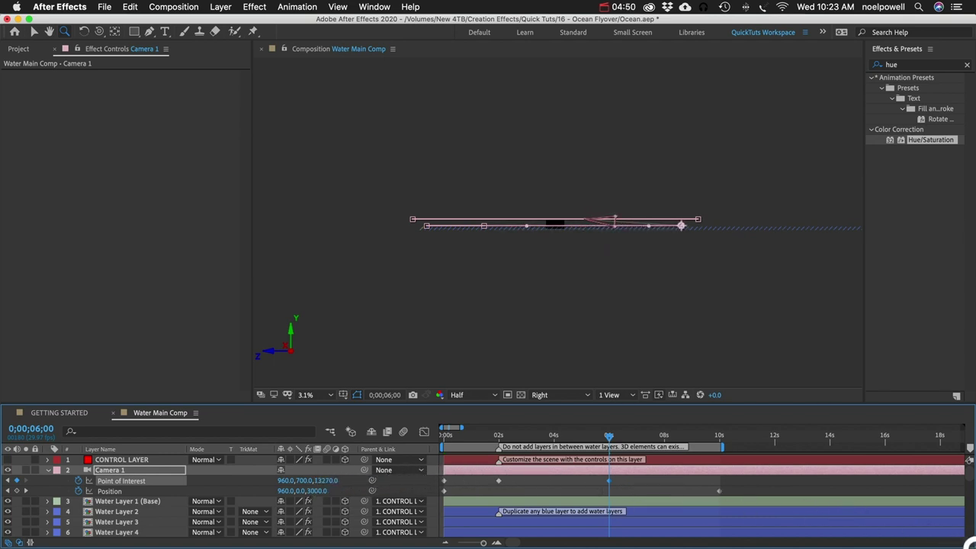
pyautogui.moveTo(344, 483); pyautogui.dragTo(463, 503)
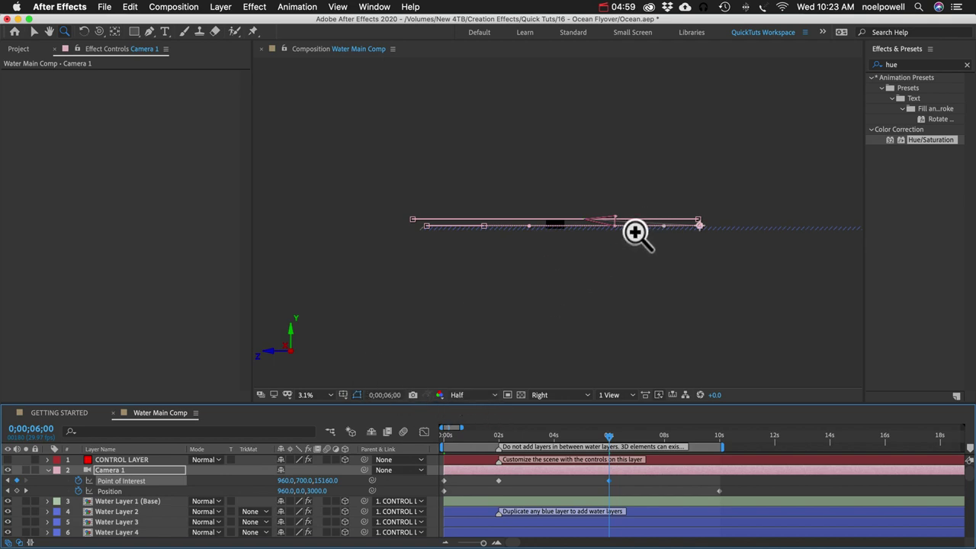
pyautogui.click(636, 234)
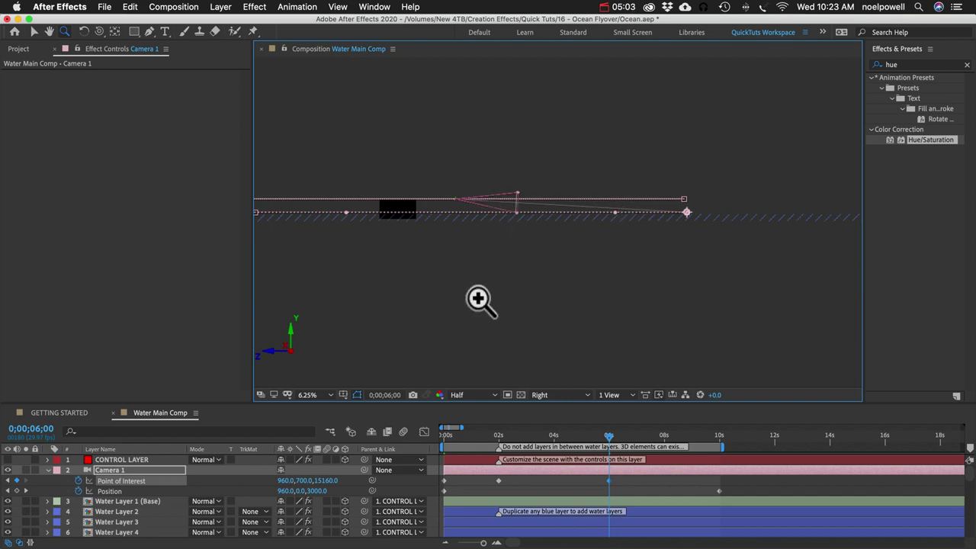
# Switch the viewer to the Active Camera view and zoom in to 25%.
pyautogui.click(549, 396)
pyautogui.click(556, 236)
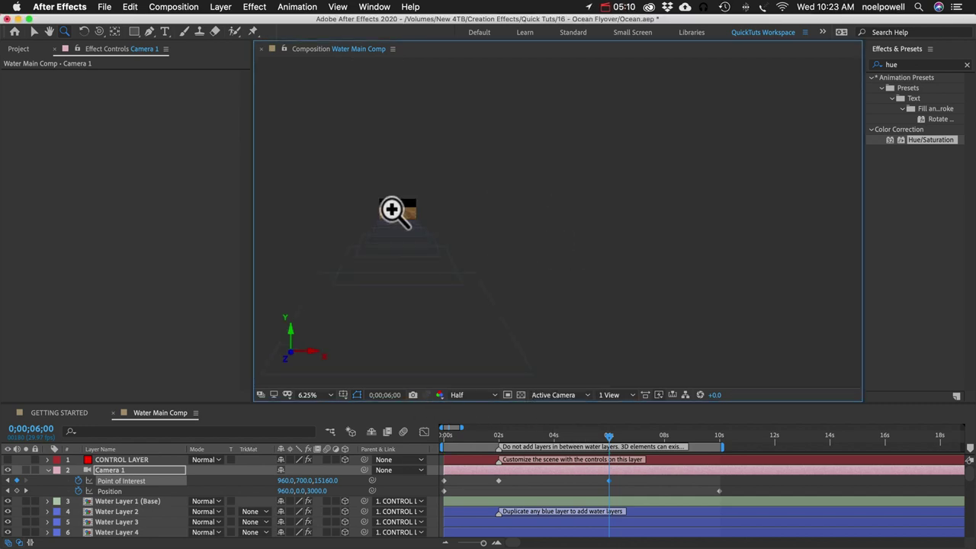
pyautogui.click(392, 210)
pyautogui.click(567, 224)
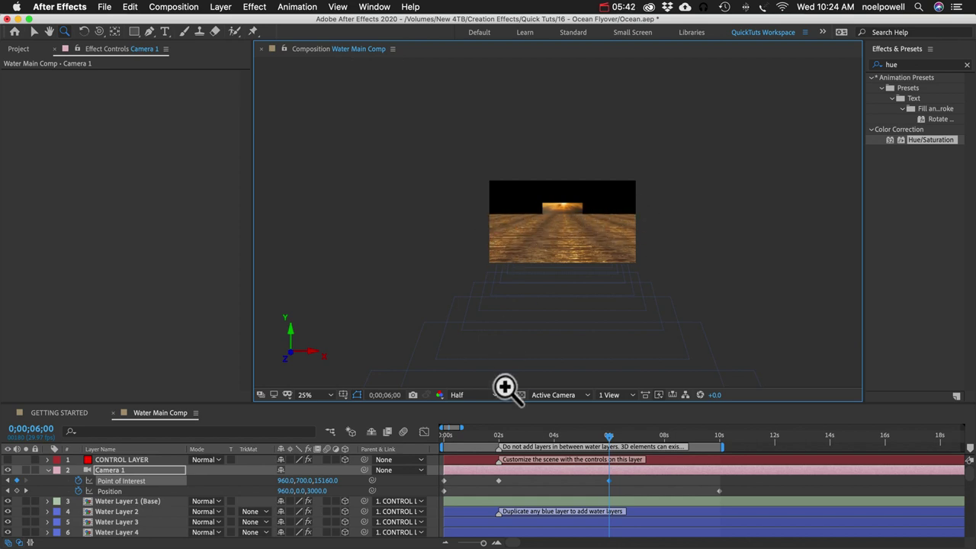
# At 6 seconds, lower Point of Interest Y to 354 and set Z to 15000.
pyautogui.moveTo(308, 481); pyautogui.dragTo(91, 482)
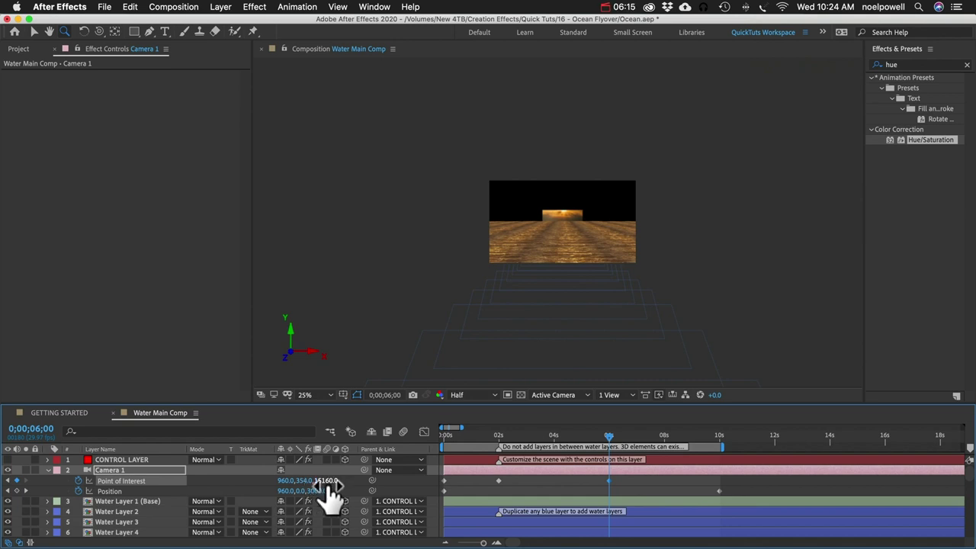
pyautogui.click(325, 481)
pyautogui.write('15000')
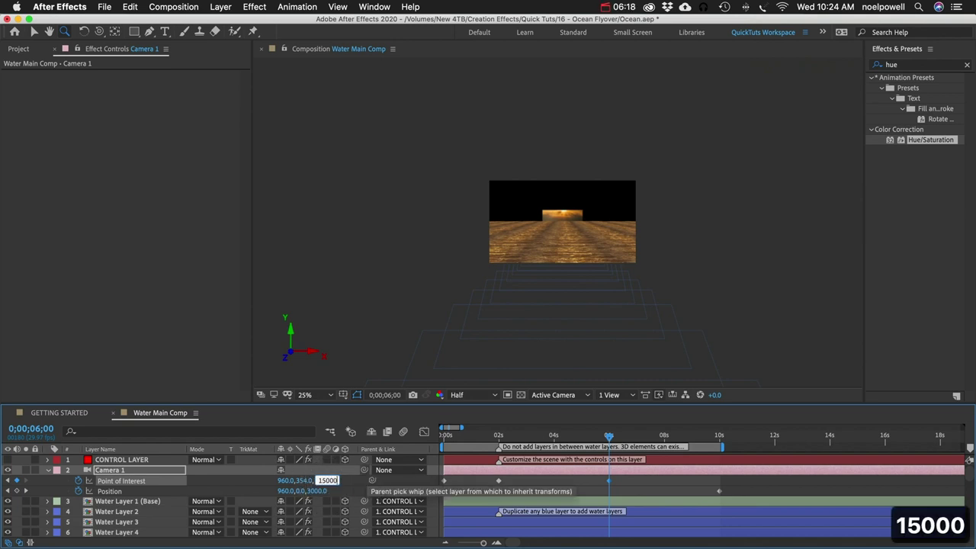
pyautogui.press('Return')
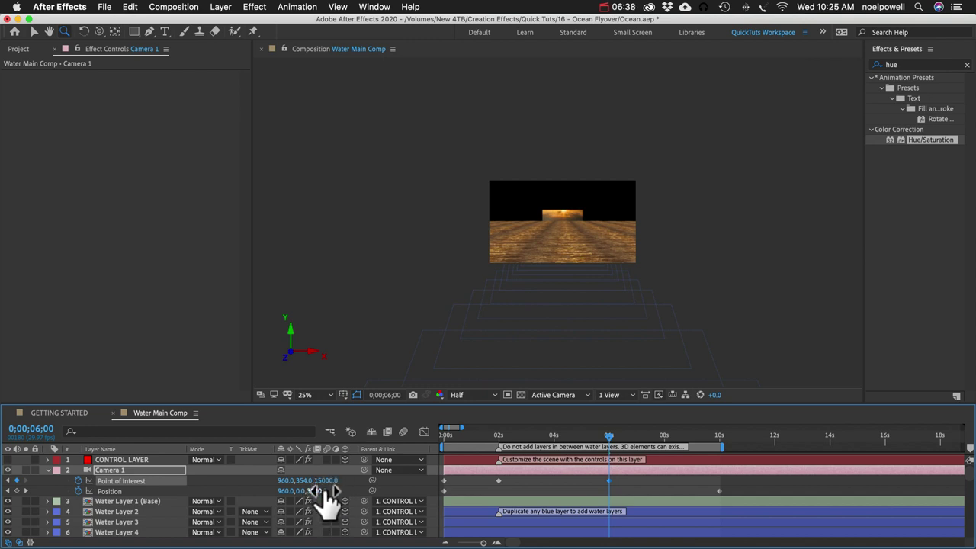
pyautogui.click(322, 492)
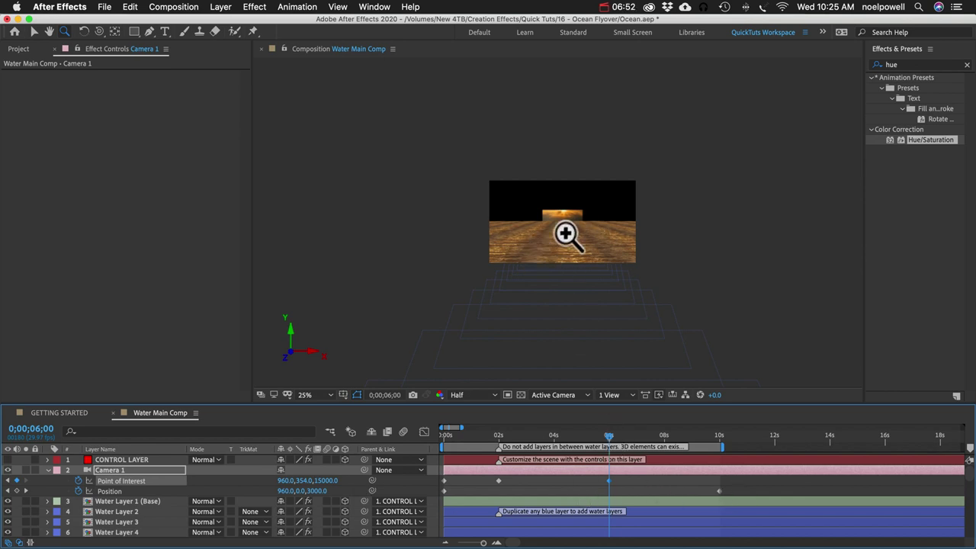
pyautogui.click(720, 437)
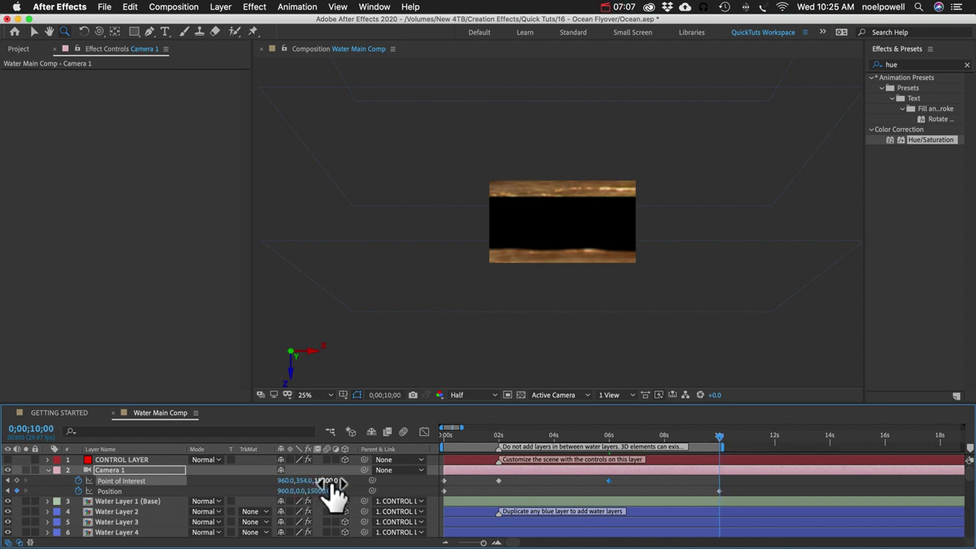
# Add a 10-second Point of Interest keyframe with Z 28000 and zoom the viewer to 50%.
pyautogui.click(333, 481)
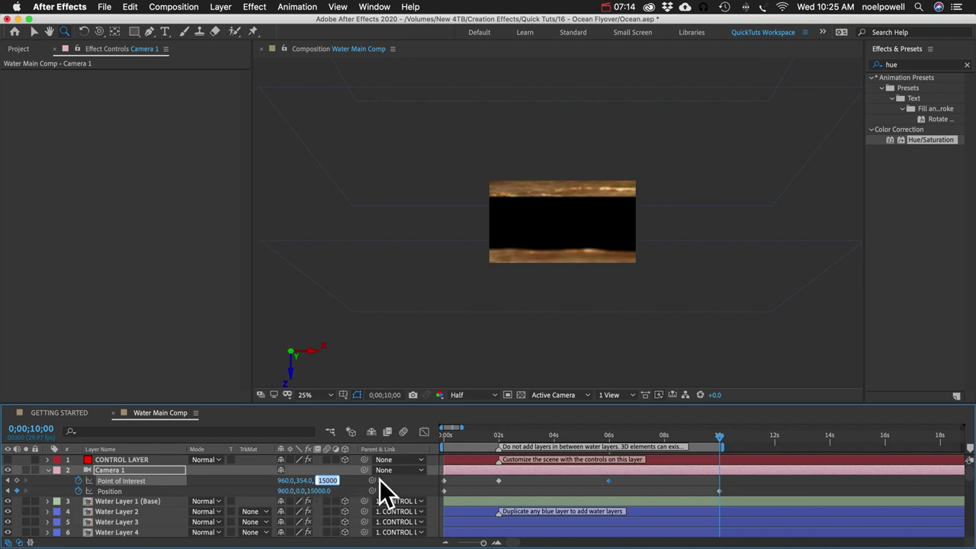
pyautogui.write('28000')
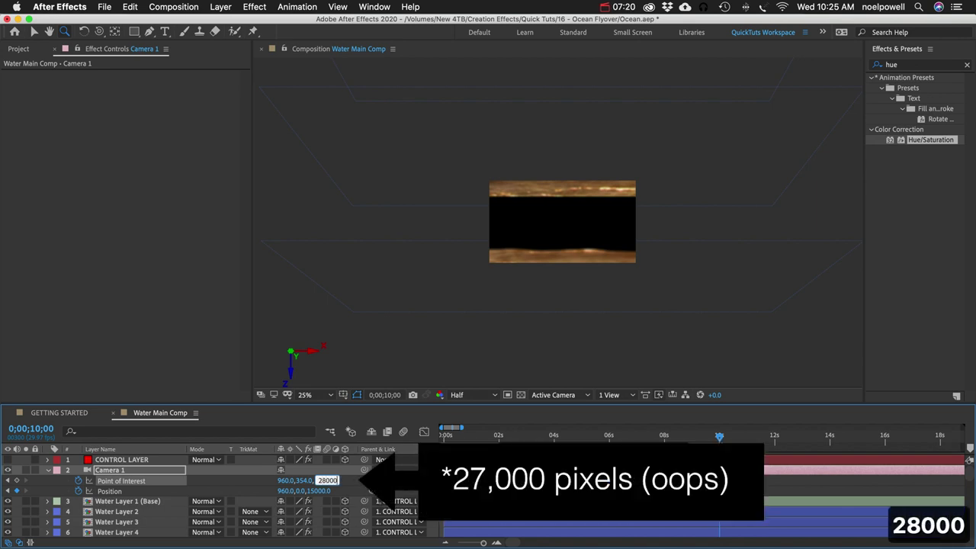
pyautogui.press('Return')
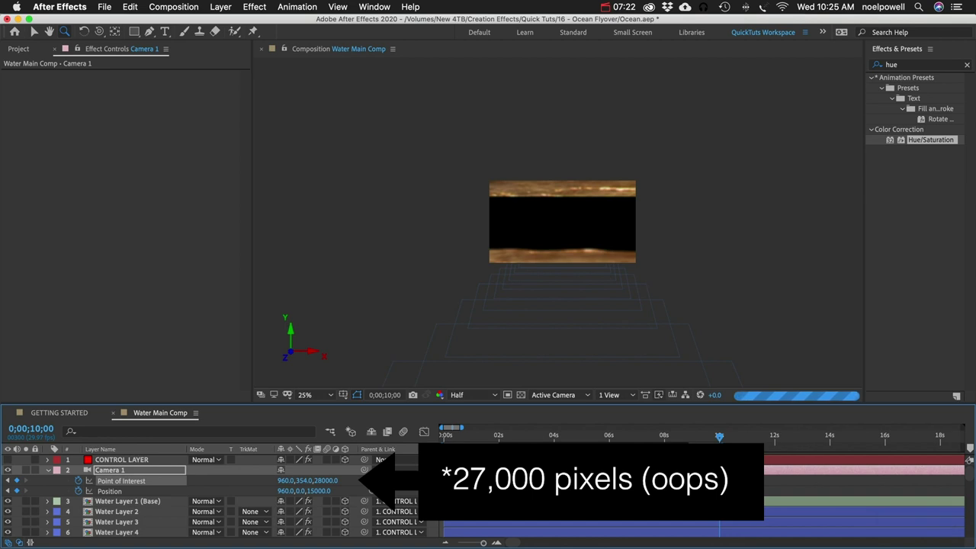
pyautogui.click(565, 227)
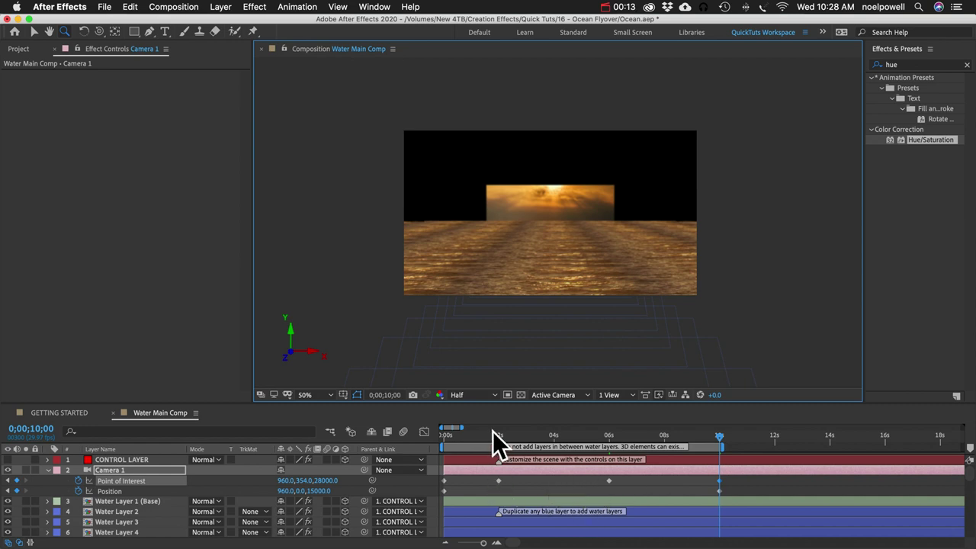
pyautogui.moveTo(496, 481)
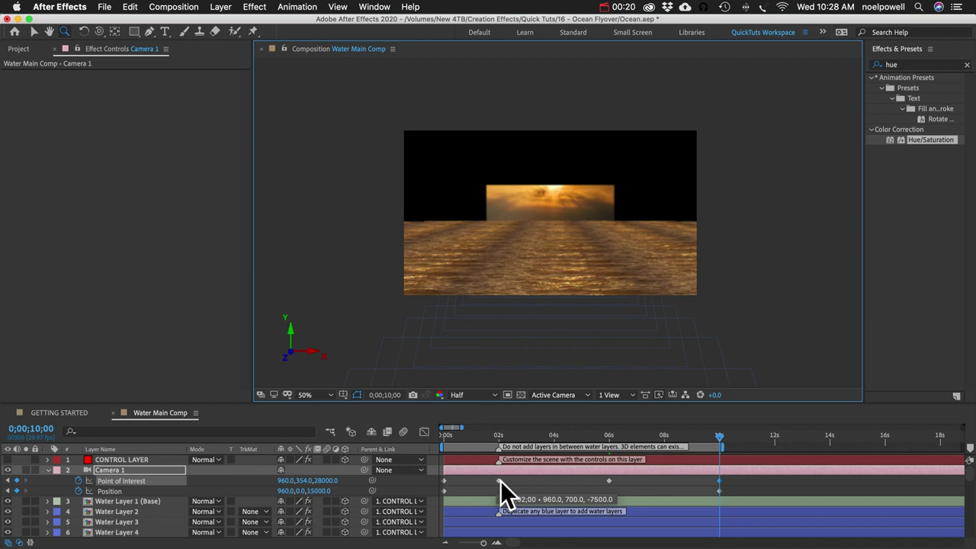
# Select all of Camera 1's keyframes and set their temporal interpolation to Continuous Bezier.
pyautogui.click(423, 430)
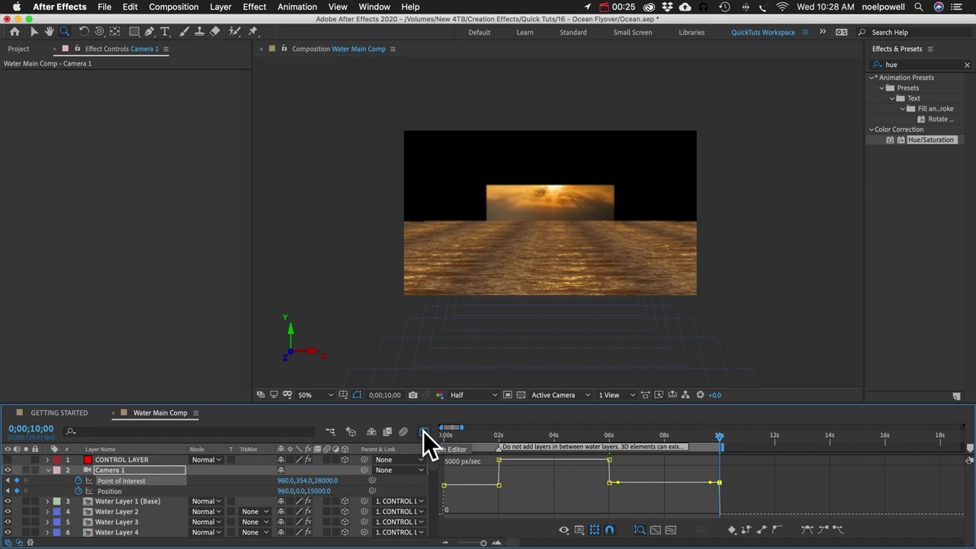
pyautogui.click(423, 430)
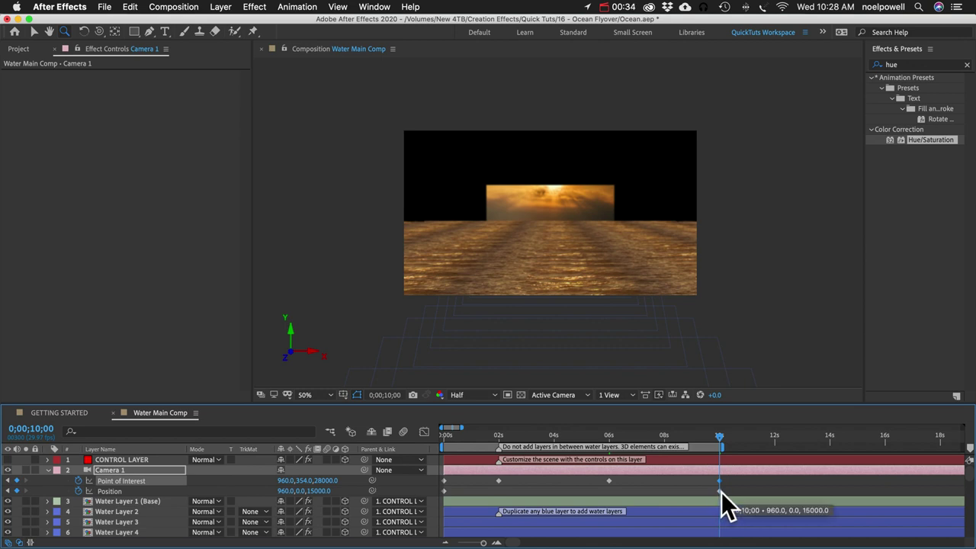
pyautogui.moveTo(442, 490)
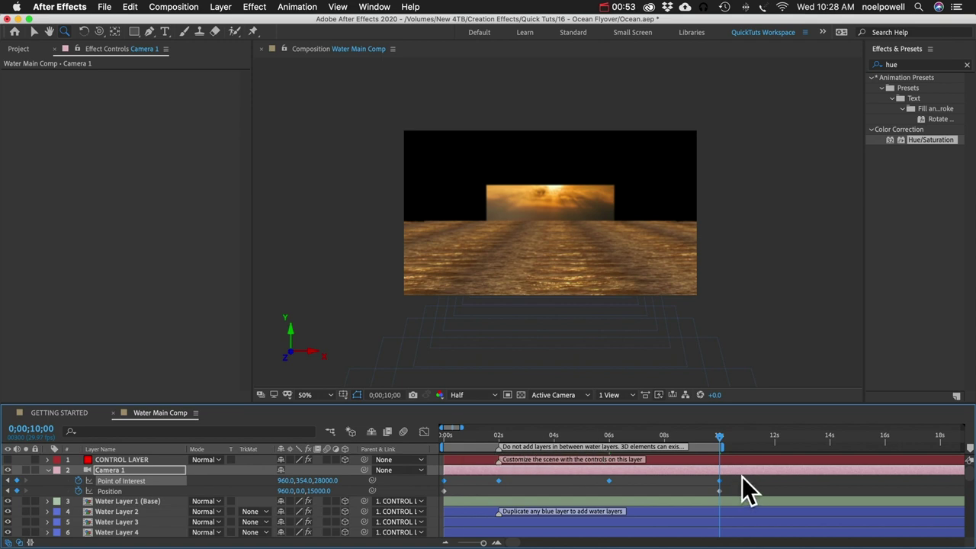
pyautogui.moveTo(741, 470); pyautogui.dragTo(419, 486)
pyautogui.rightClick(498, 480)
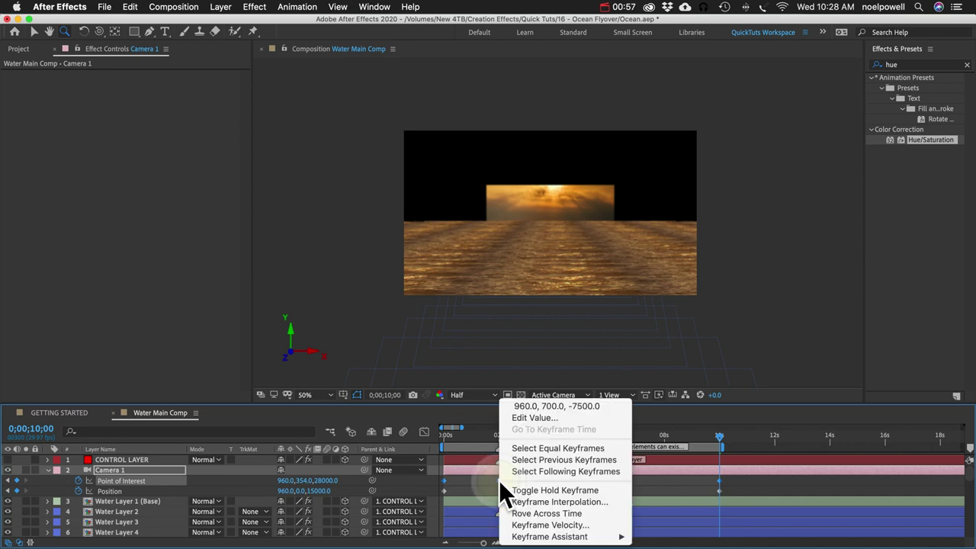
pyautogui.moveTo(569, 538)
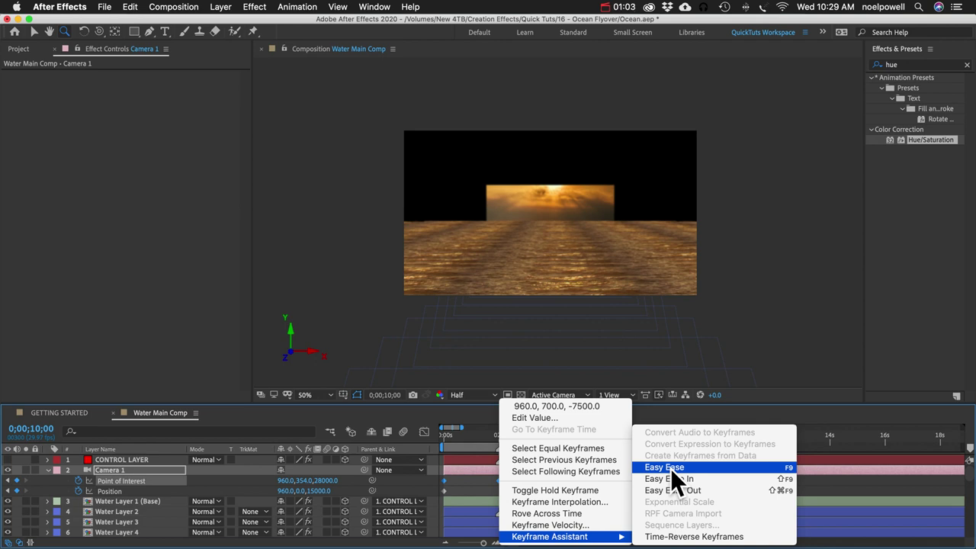
pyautogui.click(530, 500)
pyautogui.moveTo(953, 308); pyautogui.dragTo(395, 175)
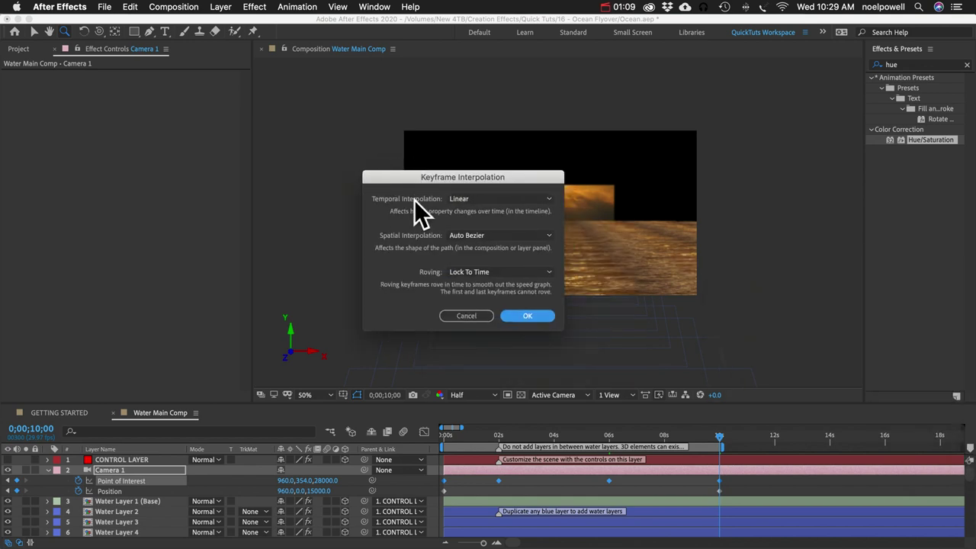
pyautogui.click(468, 199)
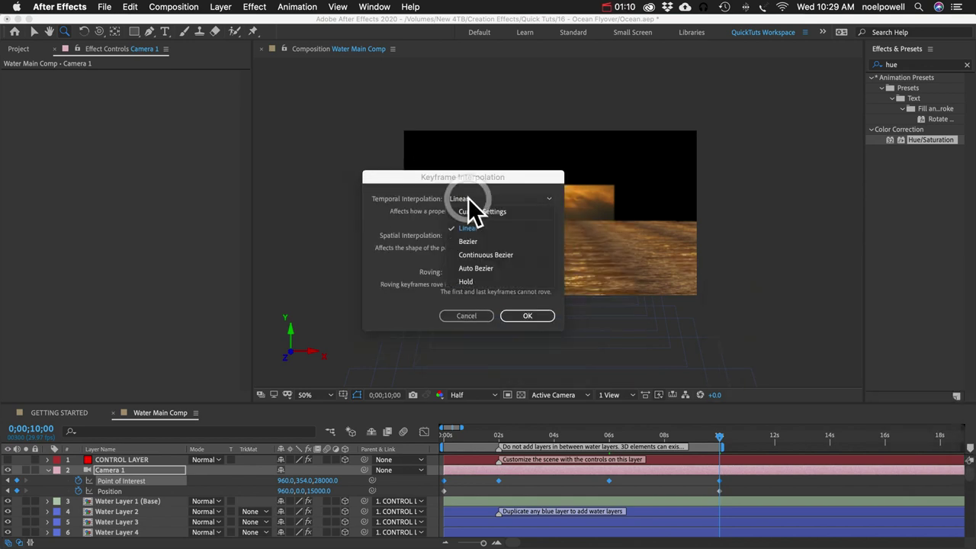
pyautogui.click(488, 255)
pyautogui.click(526, 316)
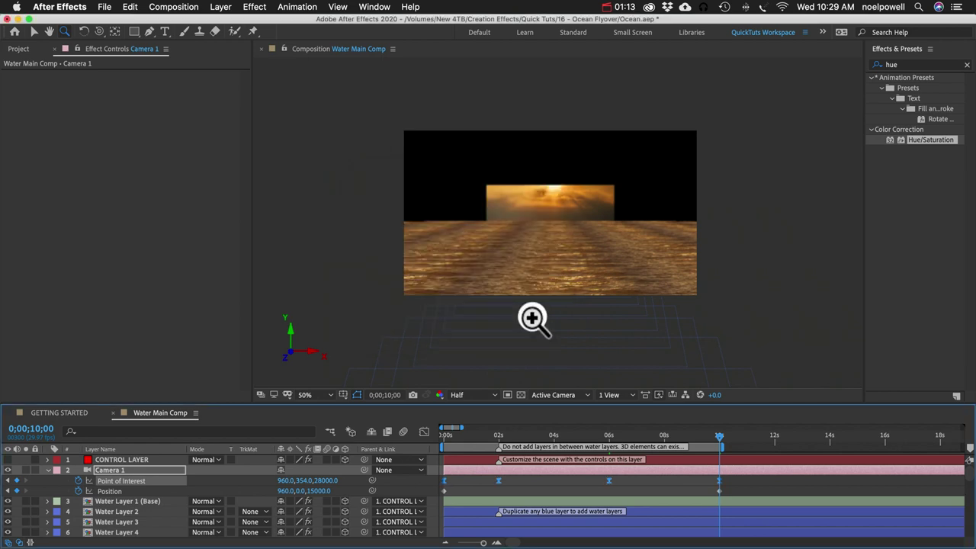
pyautogui.click(425, 431)
# At 1 second, drag the speed-graph handles to reshape easing around the 0s and 2s keyframes.
pyautogui.press('v')
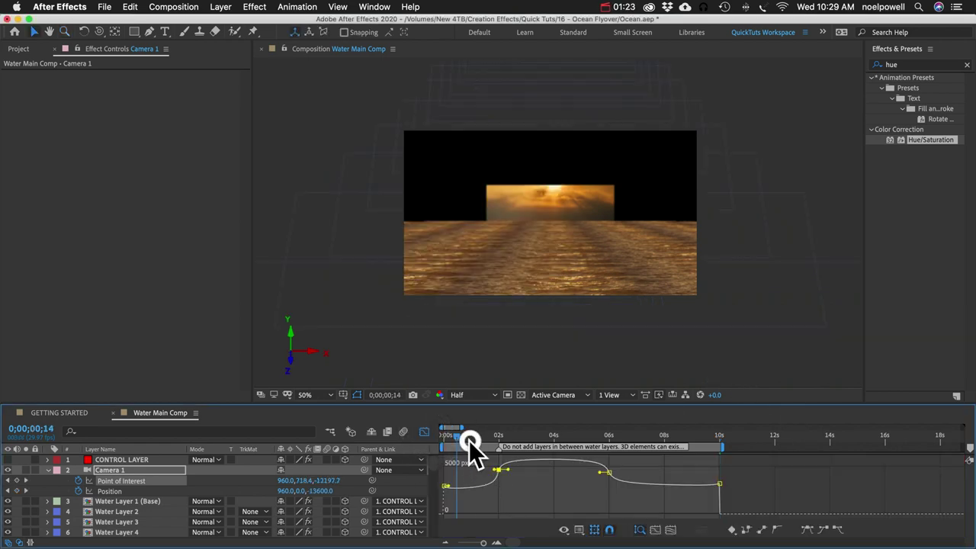
pyautogui.click(472, 441)
pyautogui.moveTo(475, 442); pyautogui.dragTo(471, 436)
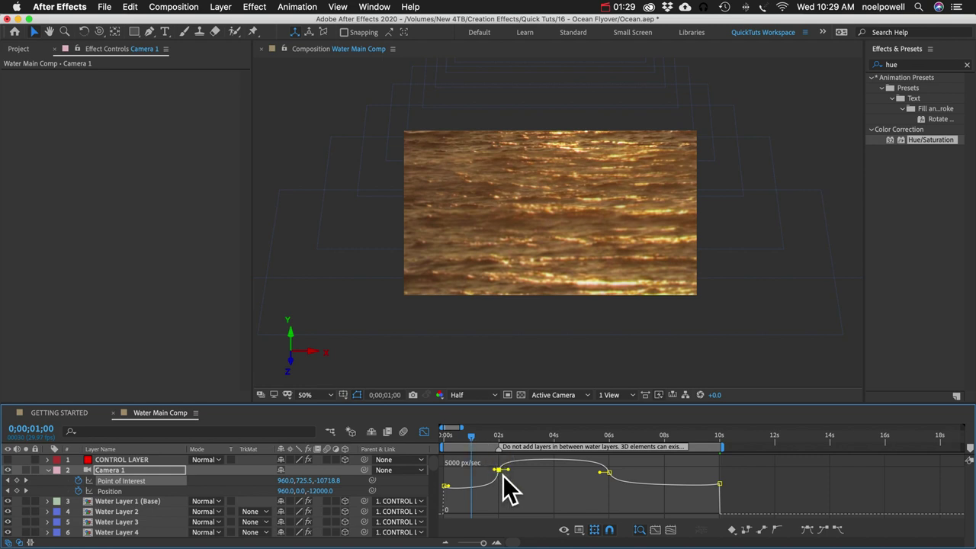
pyautogui.moveTo(517, 477)
pyautogui.moveTo(515, 476)
pyautogui.mouseDown()
pyautogui.moveTo(481, 477)
pyautogui.moveTo(502, 484)
pyautogui.mouseUp()
pyautogui.moveTo(450, 488)
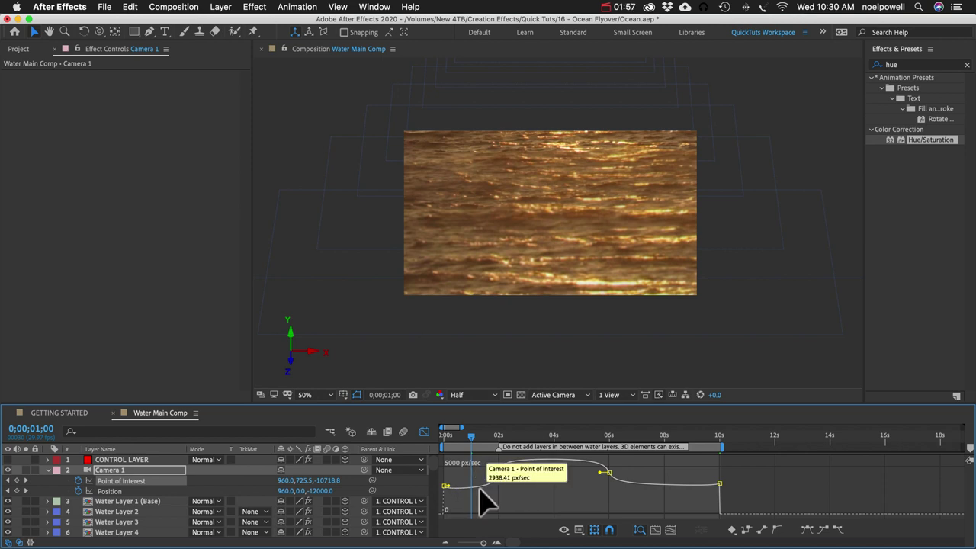
pyautogui.moveTo(496, 480)
pyautogui.moveTo(496, 480); pyautogui.dragTo(496, 488)
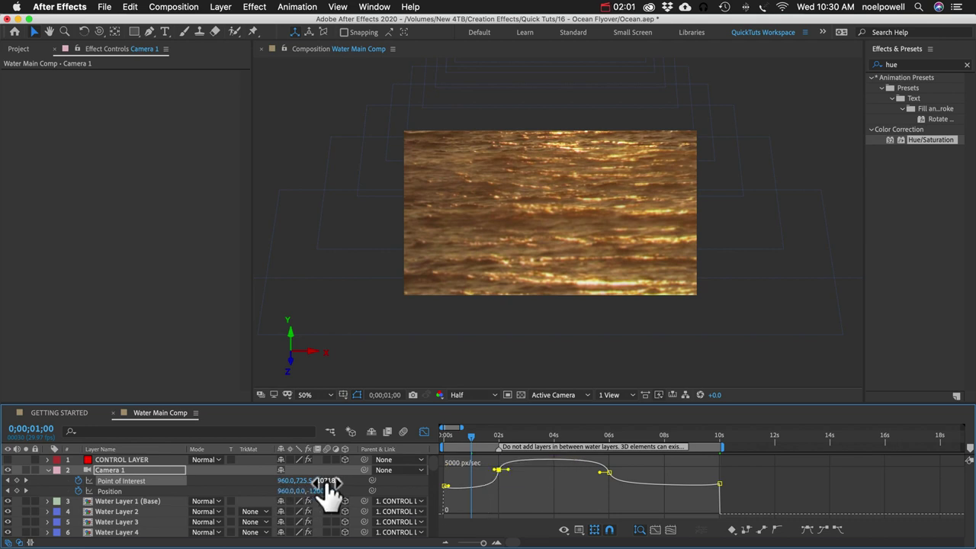
pyautogui.moveTo(454, 490)
pyautogui.moveTo(448, 489)
pyautogui.mouseDown()
pyautogui.moveTo(496, 480)
pyautogui.moveTo(449, 489)
pyautogui.mouseUp()
pyautogui.click(441, 491)
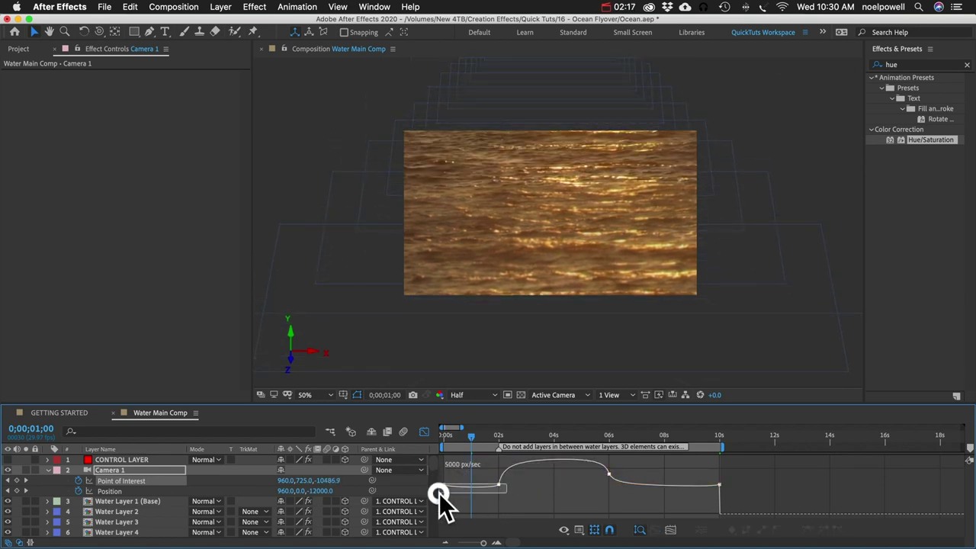
# Set the 2s Point of Interest keyframe's temporal interpolation to Linear.
pyautogui.rightClick(500, 484)
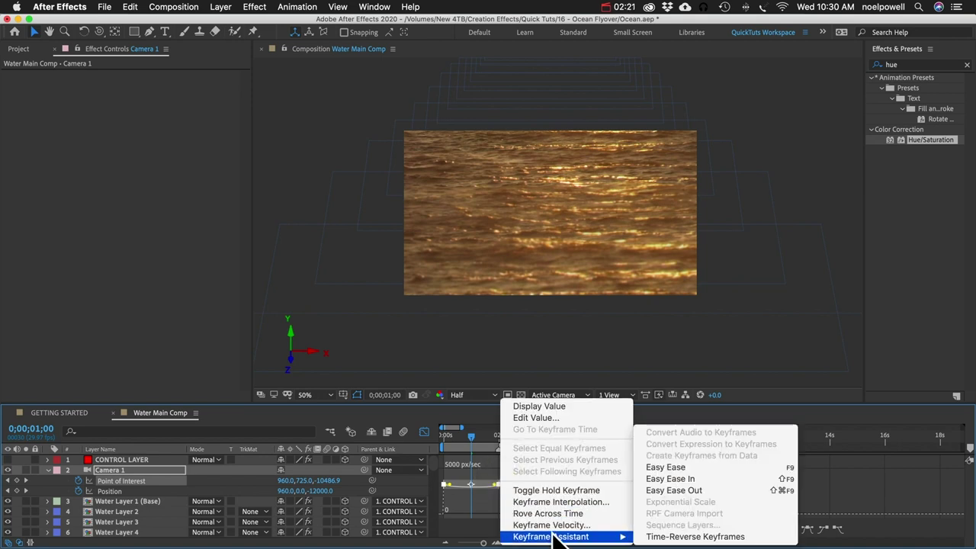
pyautogui.click(553, 502)
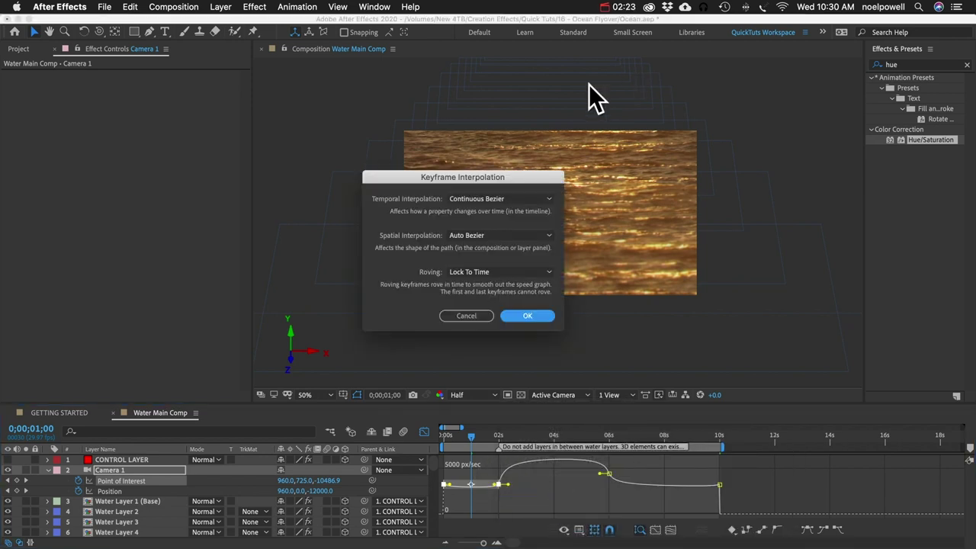
pyautogui.click(507, 198)
pyautogui.click(481, 241)
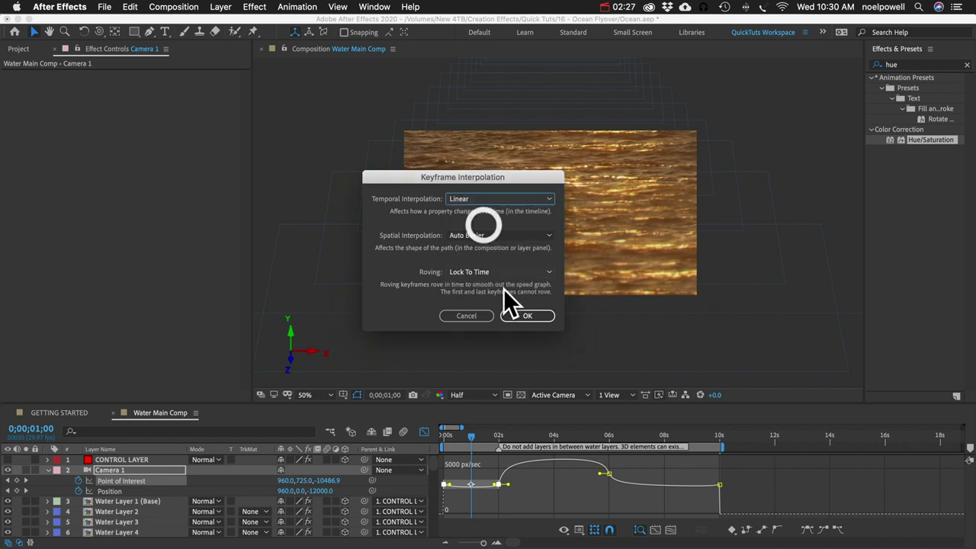
pyautogui.click(513, 314)
# Lower the speed at the 2s and 6s keyframes and lengthen the easing influence into 6s.
pyautogui.click(499, 462)
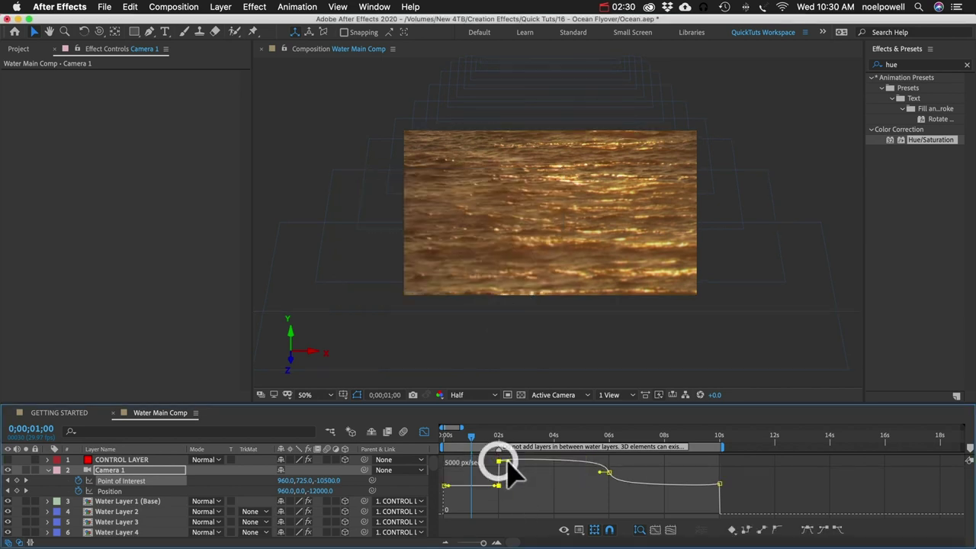
pyautogui.moveTo(507, 461); pyautogui.dragTo(520, 486)
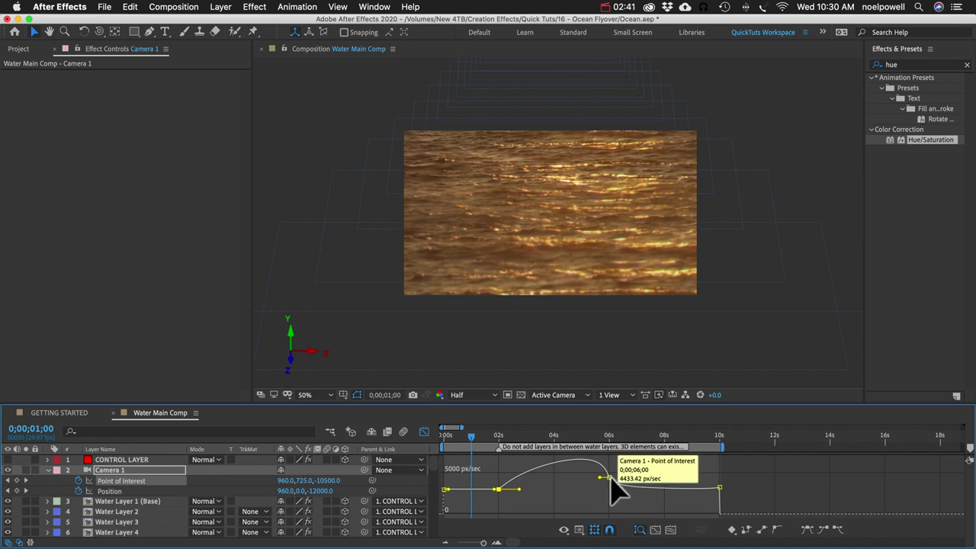
pyautogui.click(607, 477)
pyautogui.moveTo(600, 477); pyautogui.dragTo(601, 482)
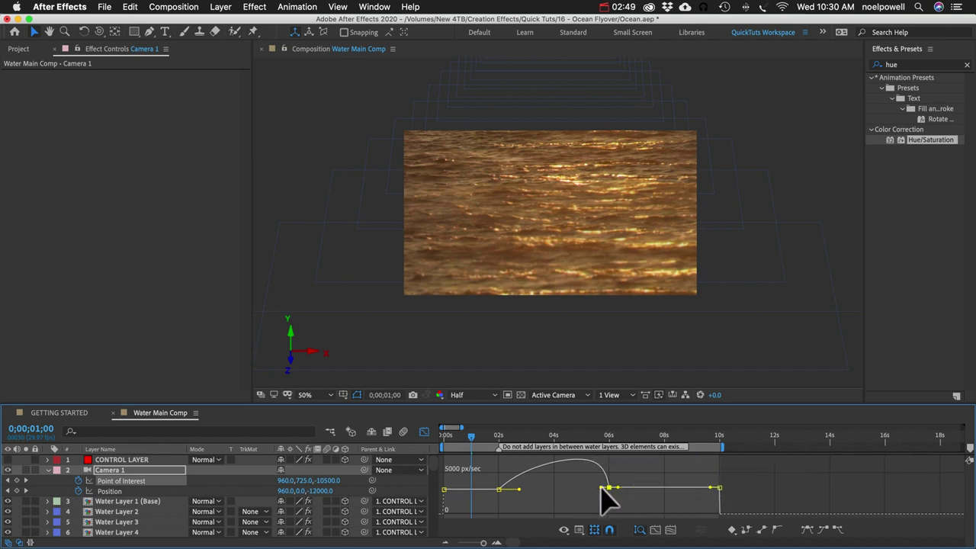
pyautogui.moveTo(601, 487); pyautogui.dragTo(585, 488)
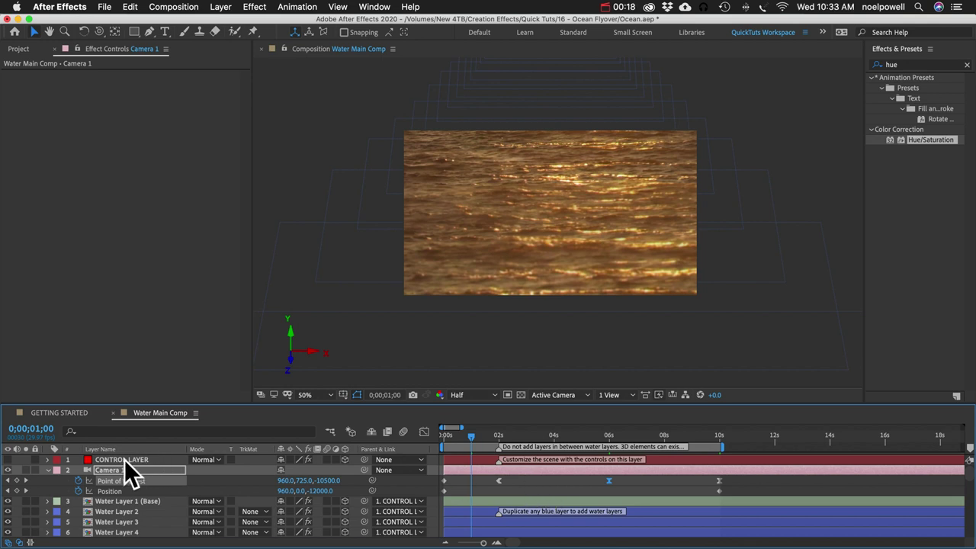
# Collapse Camera 1, show the CONTROL LAYER's Effect Controls, and scrub to 3;06 to preview.
pyautogui.click(47, 470)
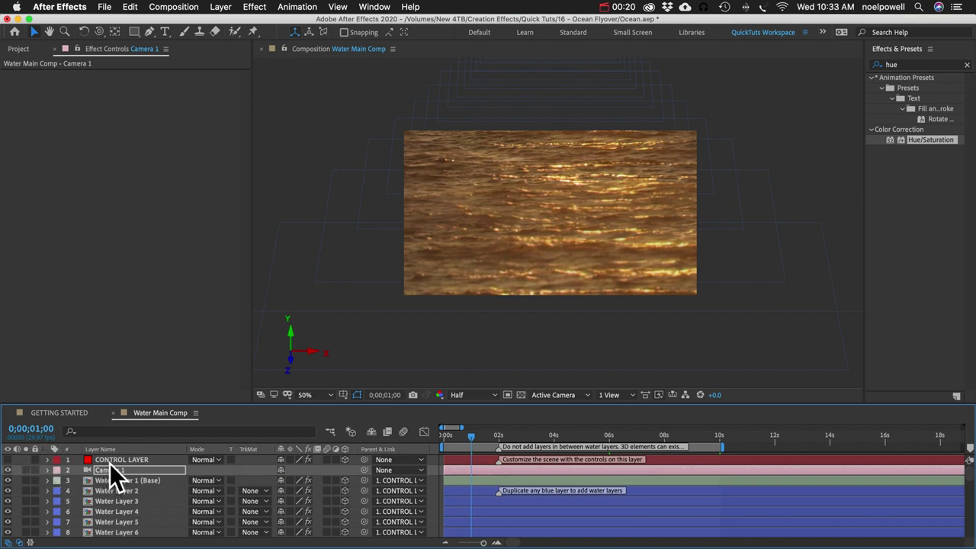
pyautogui.click(109, 460)
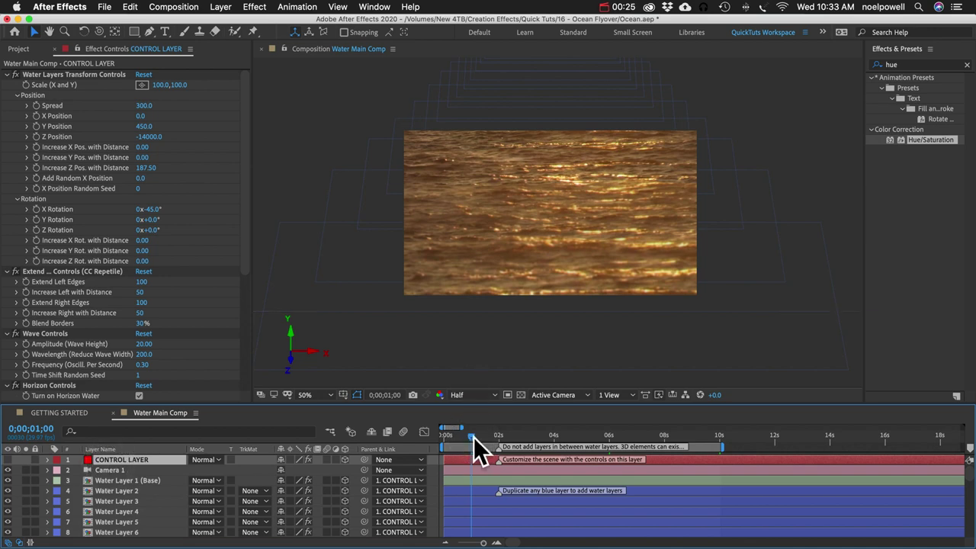
pyautogui.moveTo(473, 436); pyautogui.dragTo(531, 443)
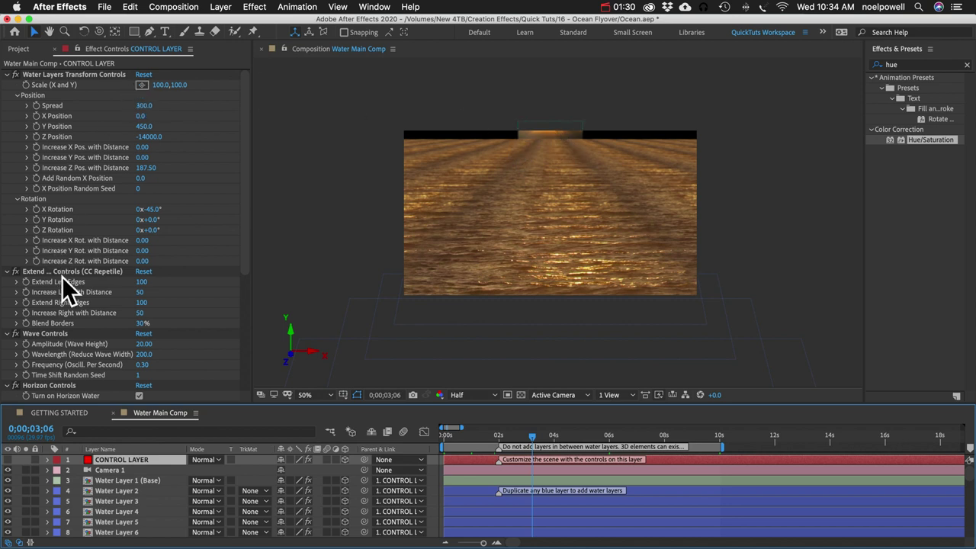
# Scale the sunset background in Background Controls to 1290 x 1290.
pyautogui.scroll(-1, 70, 304)
pyautogui.scroll(-6, 70, 304)
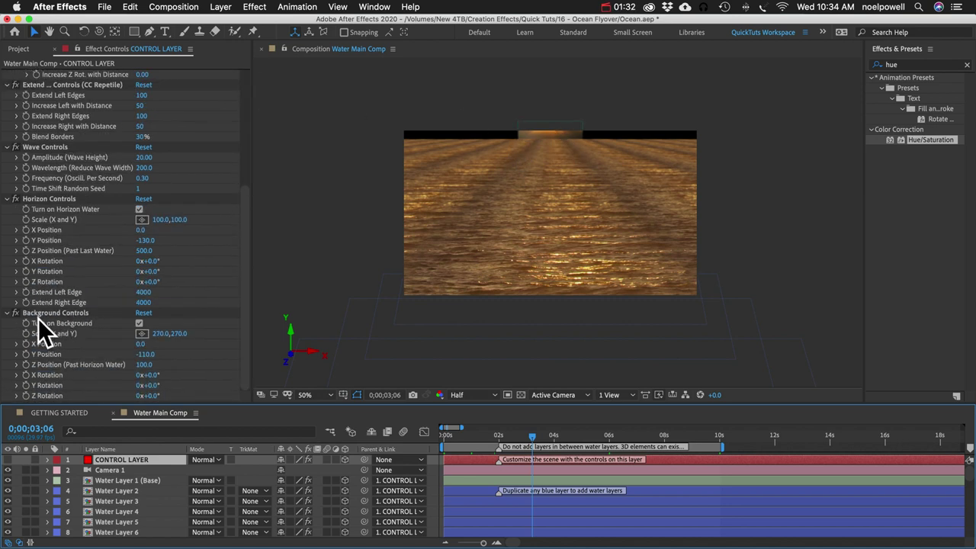
pyautogui.click(41, 313)
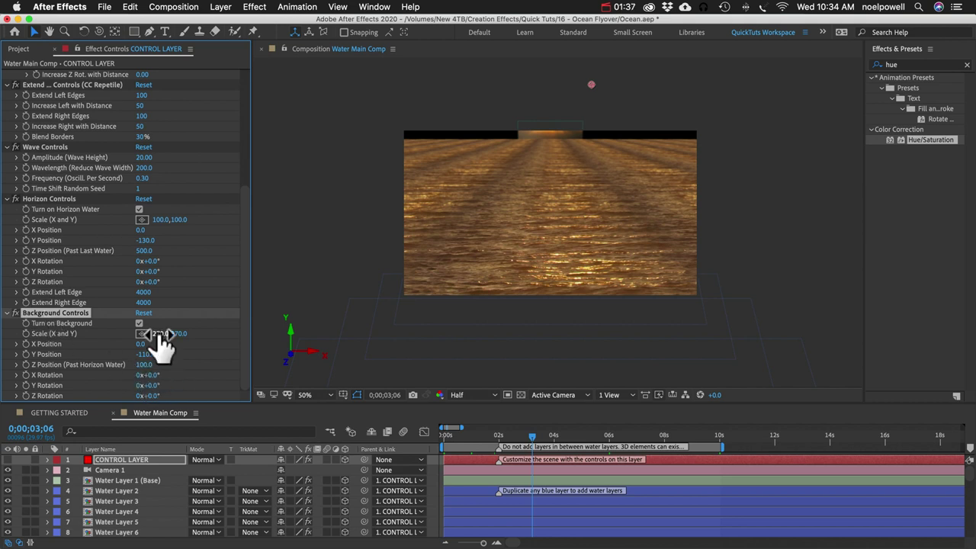
pyautogui.moveTo(160, 335); pyautogui.dragTo(221, 333)
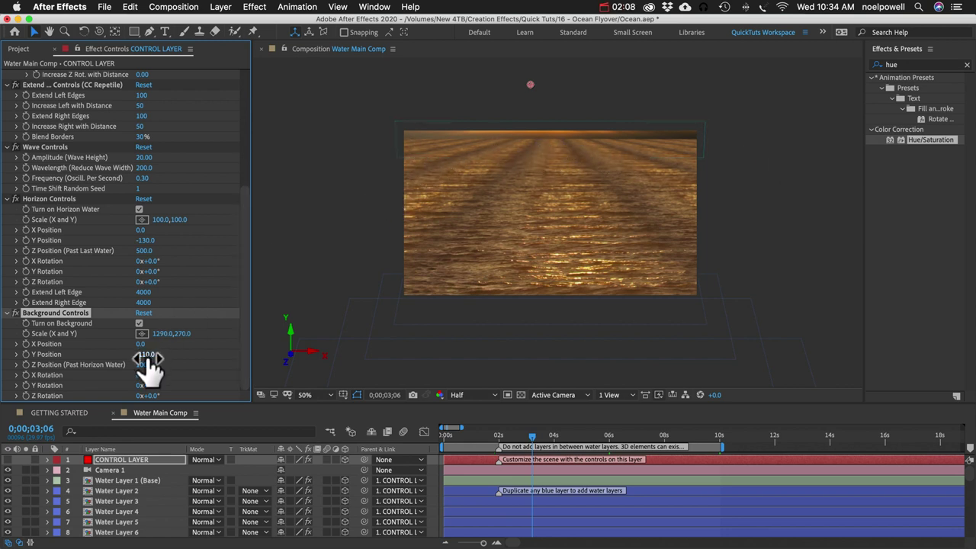
pyautogui.click(160, 337)
pyautogui.write('1290')
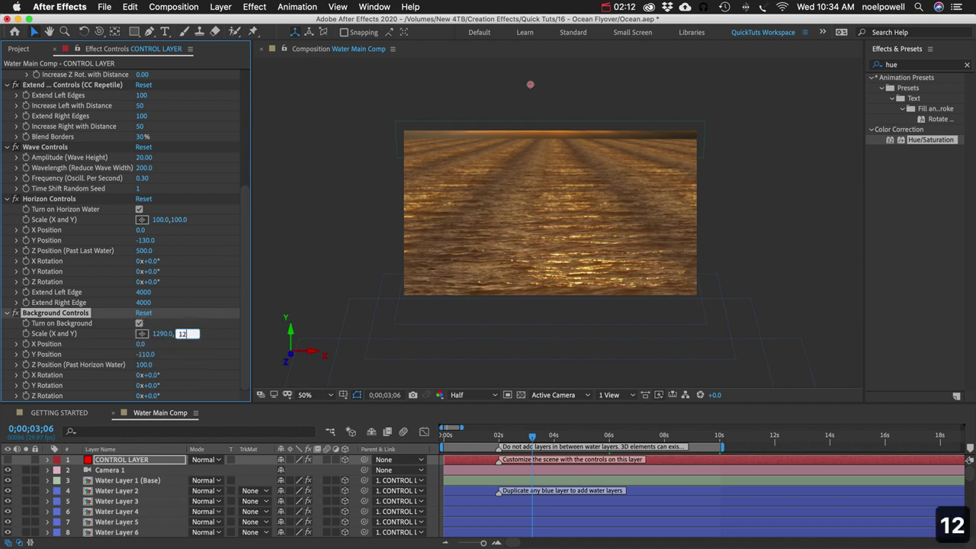
pyautogui.press('Tab')
pyautogui.press('Return')
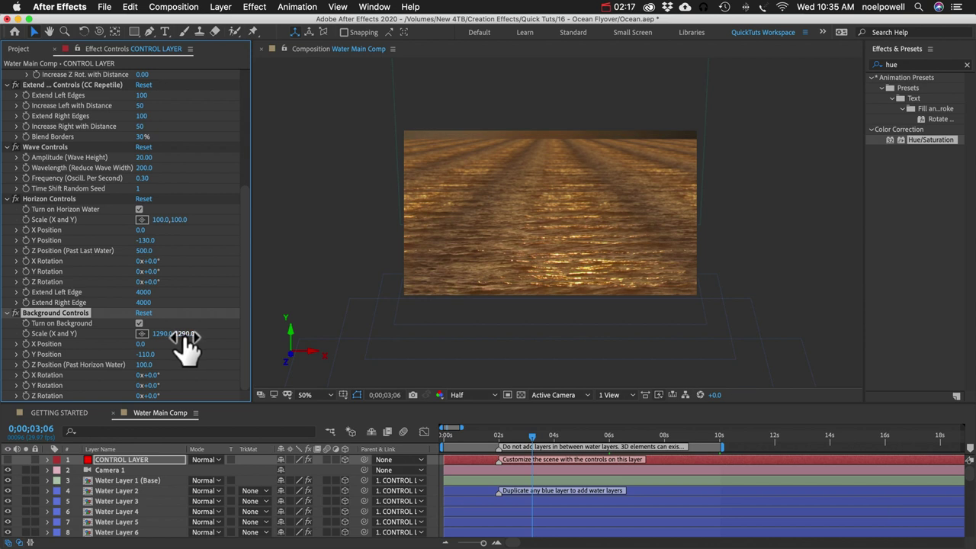
# Raise the background's Y Position to 516 and check it at about 6 seconds.
pyautogui.click(671, 434)
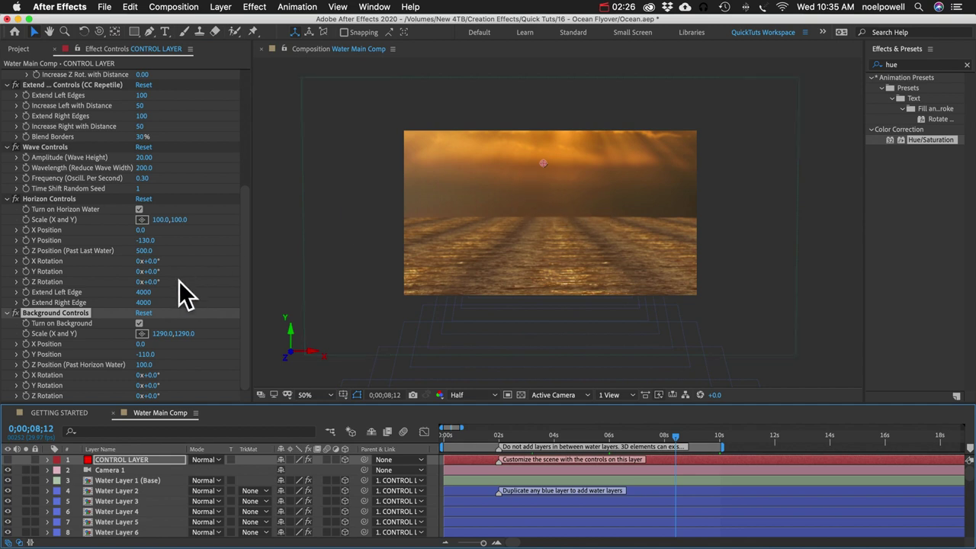
pyautogui.moveTo(145, 353); pyautogui.dragTo(247, 351)
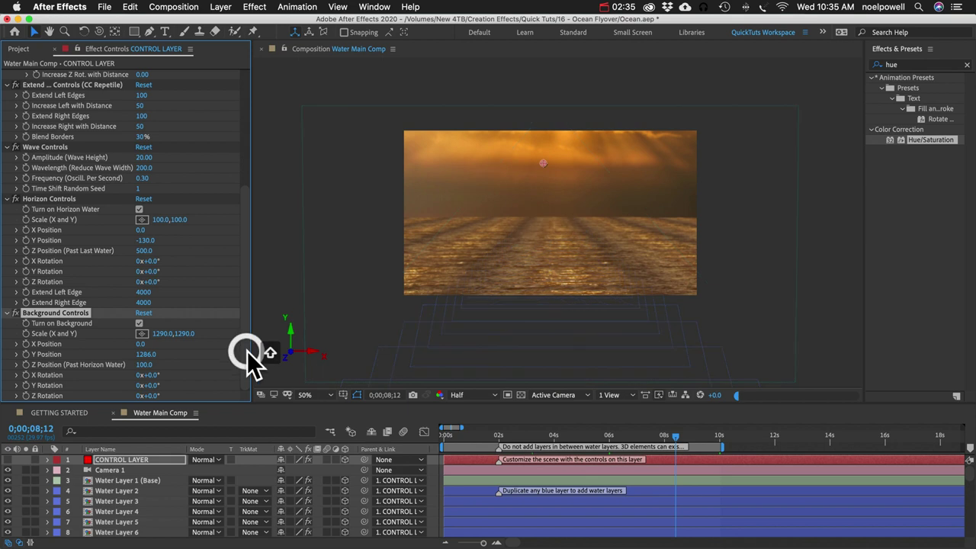
pyautogui.click(615, 439)
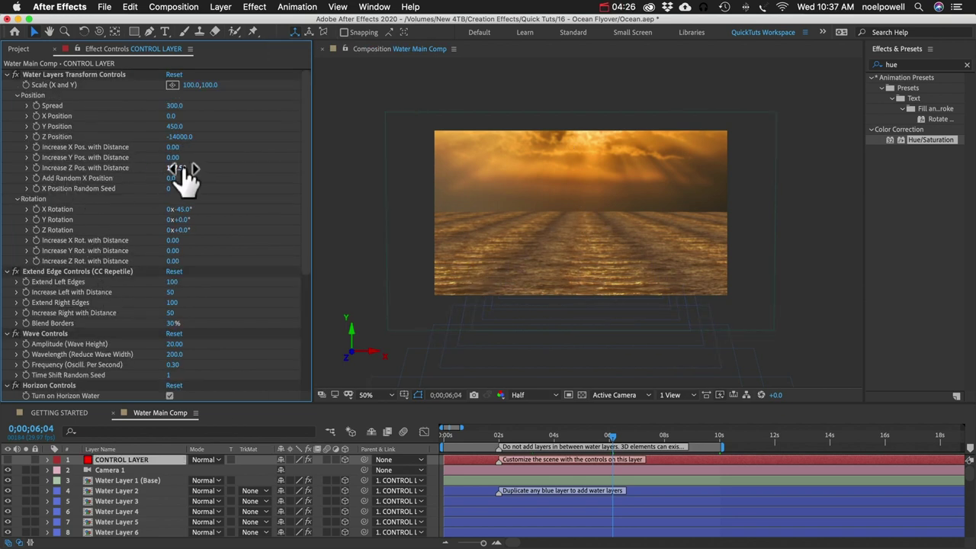
# Scrub Add Random X Position to 1980 and try different X Position Random Seed values.
pyautogui.moveTo(172, 177); pyautogui.dragTo(293, 179)
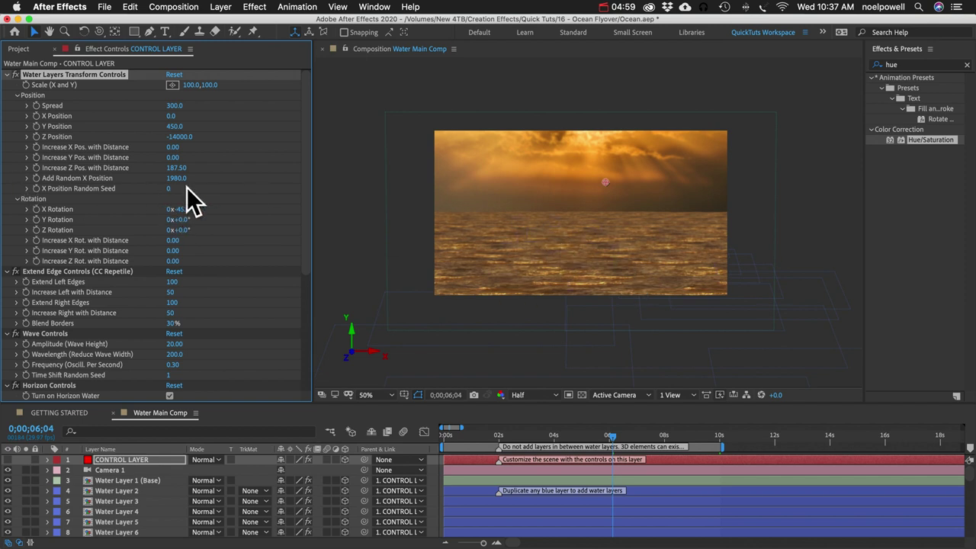
pyautogui.click(171, 187)
pyautogui.press('Up')
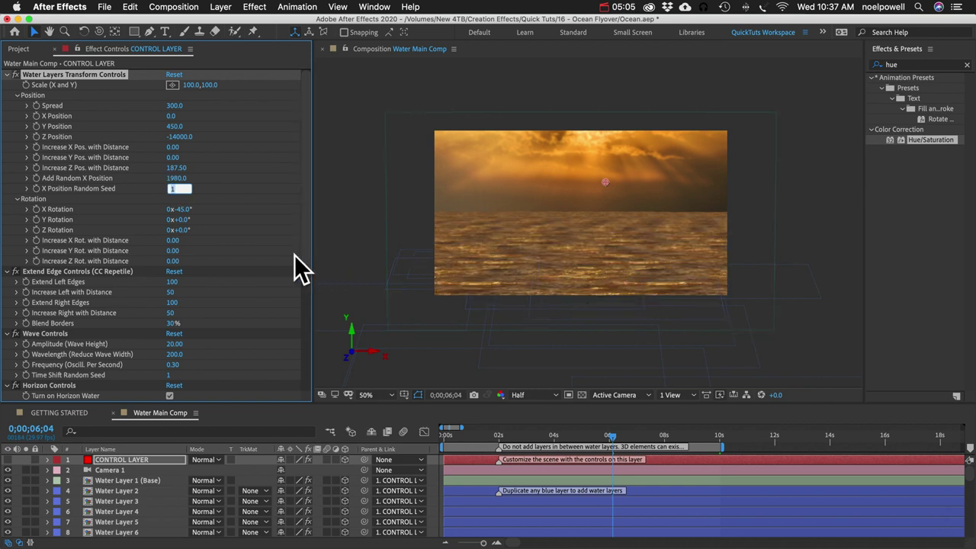
pyautogui.press('Up')
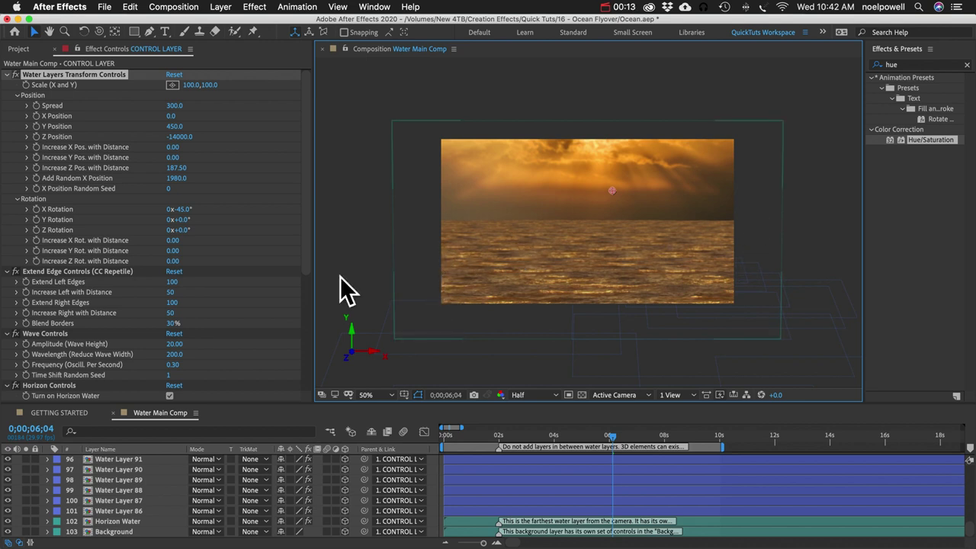
# Solo the Horizon Water layer to view only the horizon strip.
pyautogui.click(50, 271)
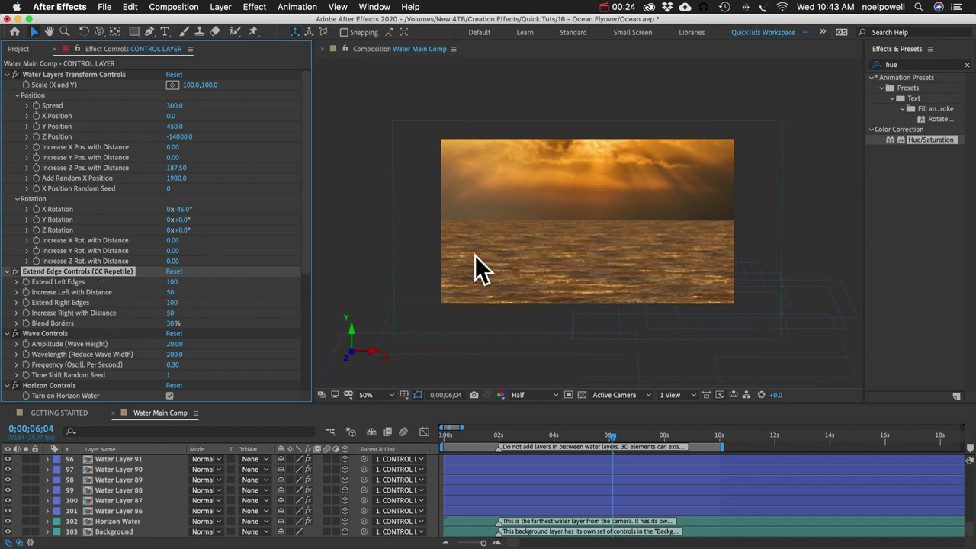
pyautogui.scroll(-5, 60, 238)
pyautogui.scroll(1, 60, 239)
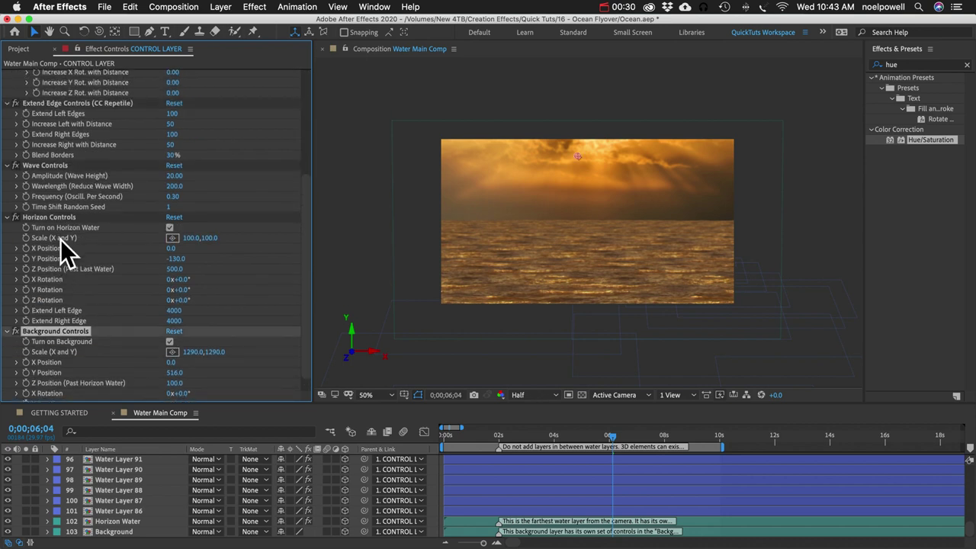
pyautogui.click(42, 216)
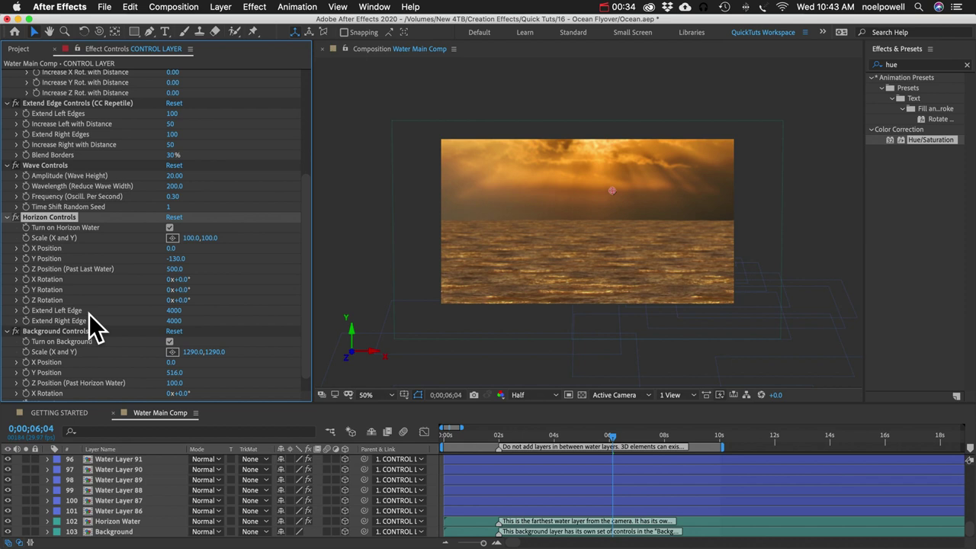
pyautogui.click(113, 519)
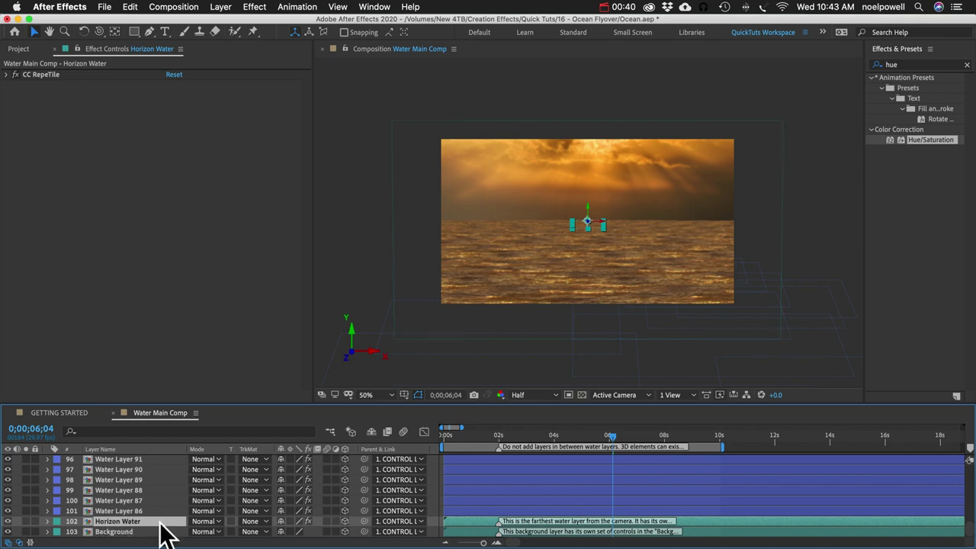
pyautogui.click(26, 521)
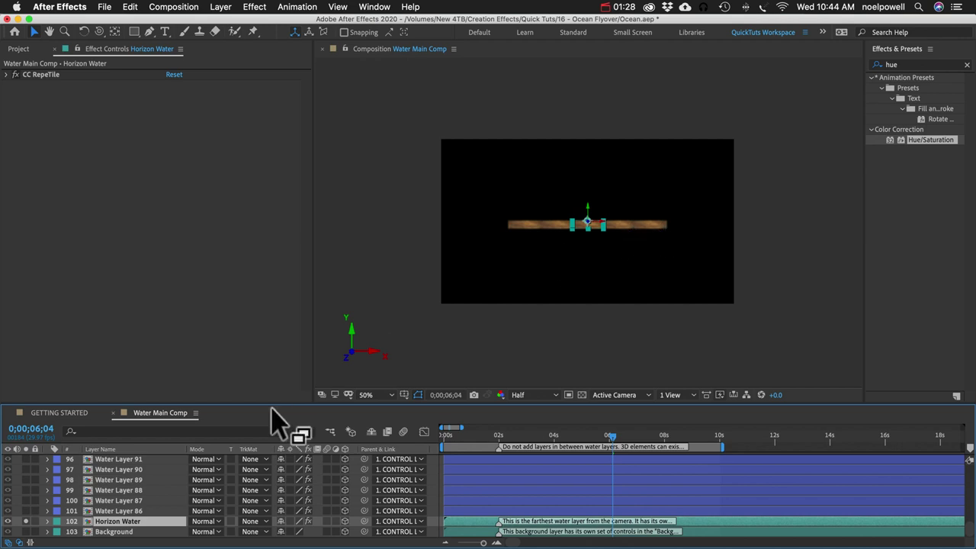
# With the CONTROL LAYER selected, compare solo views and extend the horizon's left edge to 8590.
pyautogui.scroll(20, 137, 511)
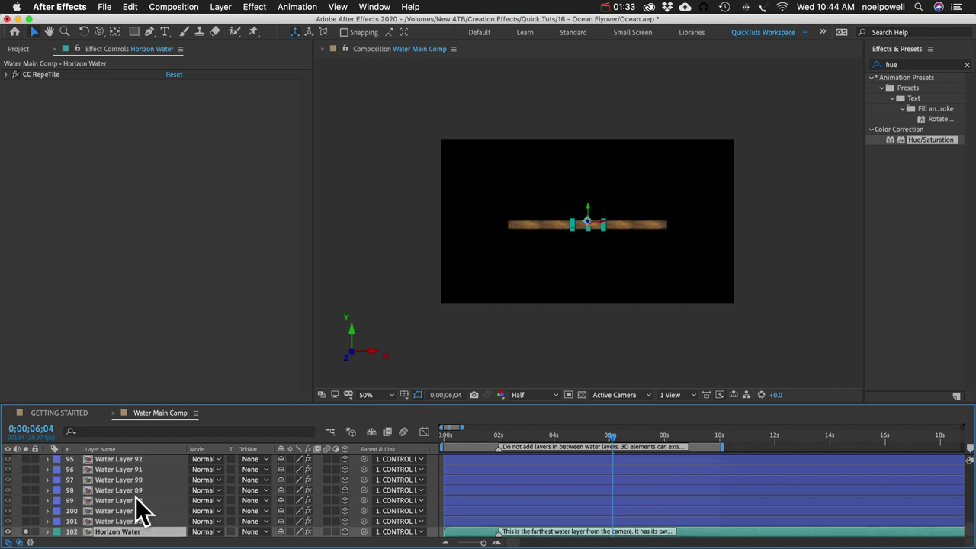
pyautogui.click(114, 462)
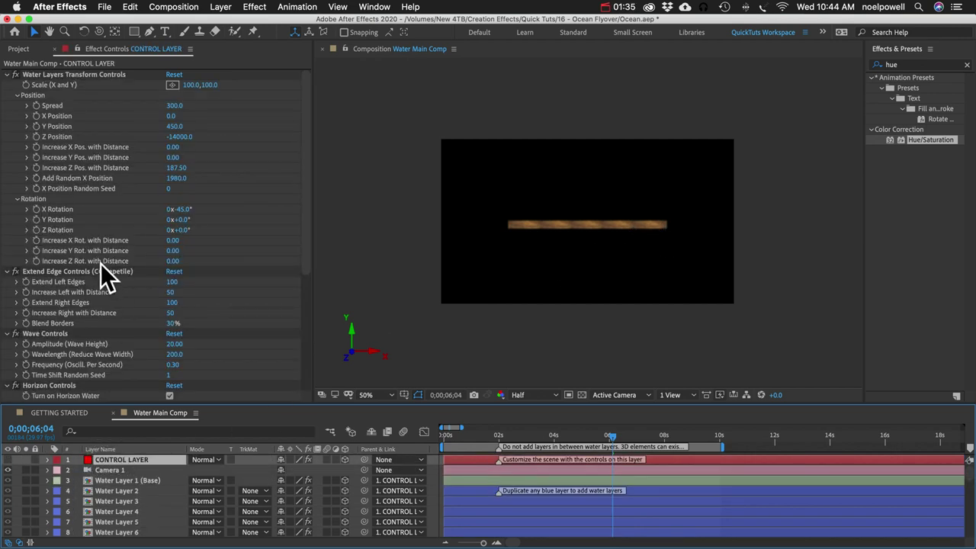
pyautogui.scroll(-8, 101, 263)
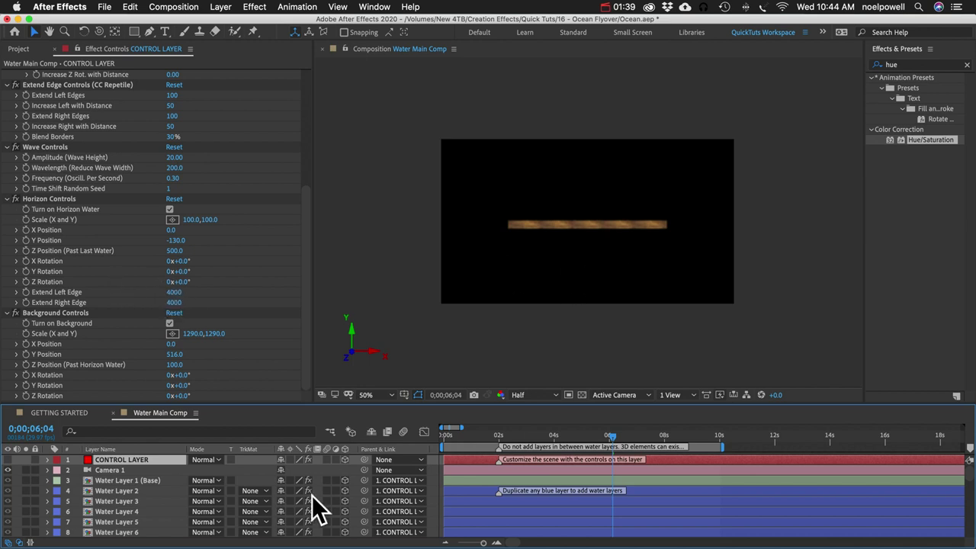
pyautogui.scroll(-10, 122, 534)
pyautogui.scroll(-14, 122, 534)
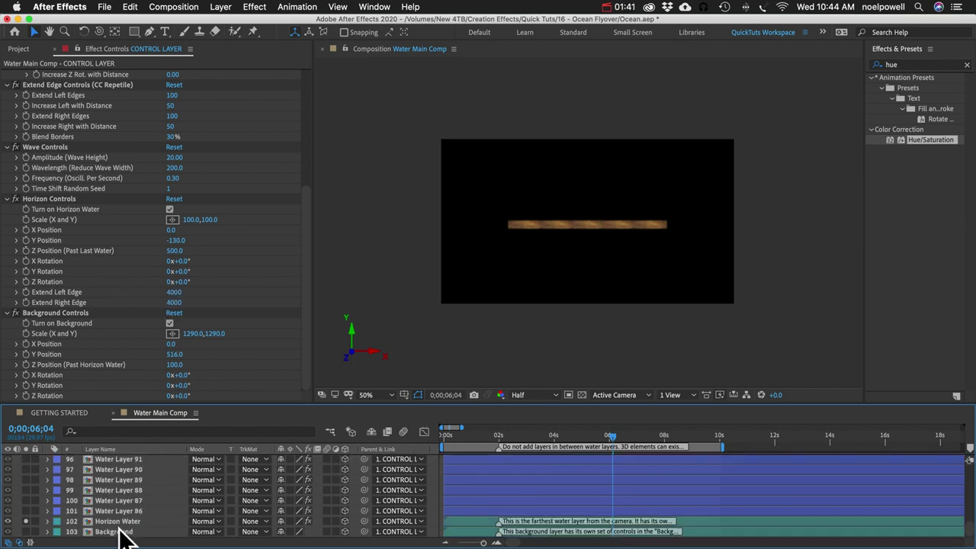
pyautogui.click(26, 522)
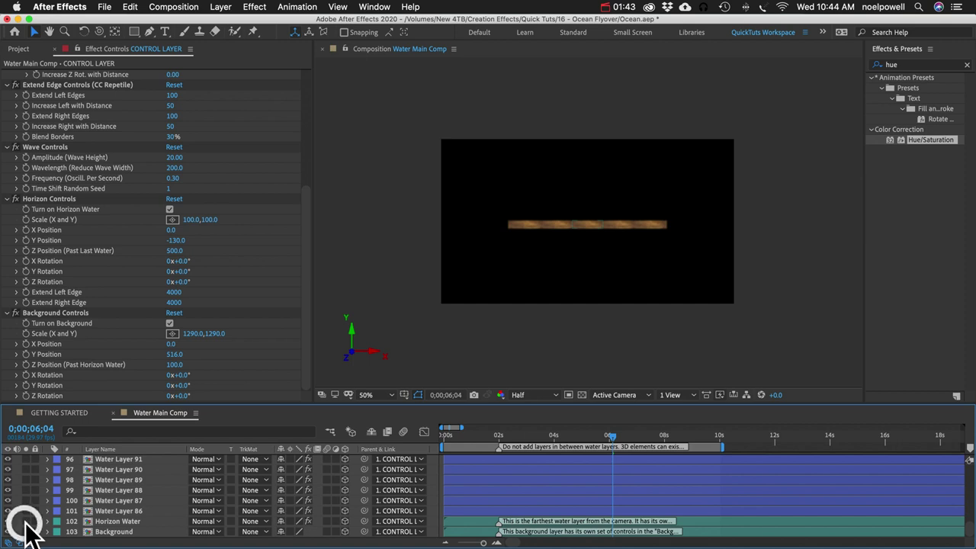
pyautogui.click(26, 521)
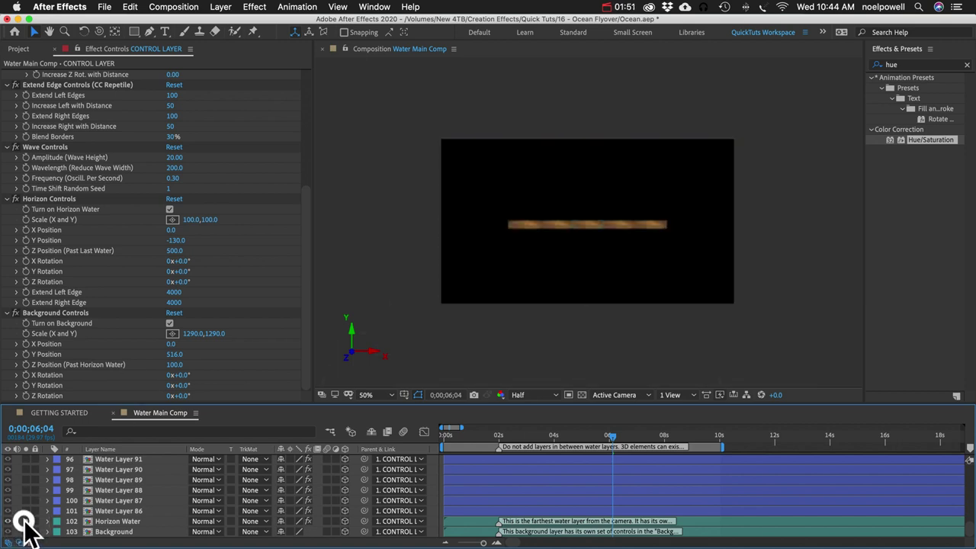
pyautogui.click(26, 521)
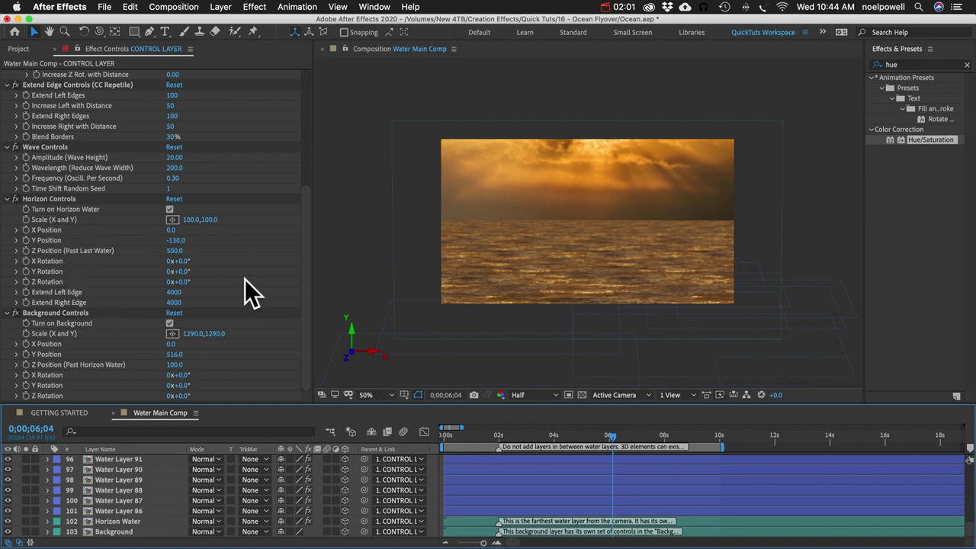
pyautogui.click(26, 521)
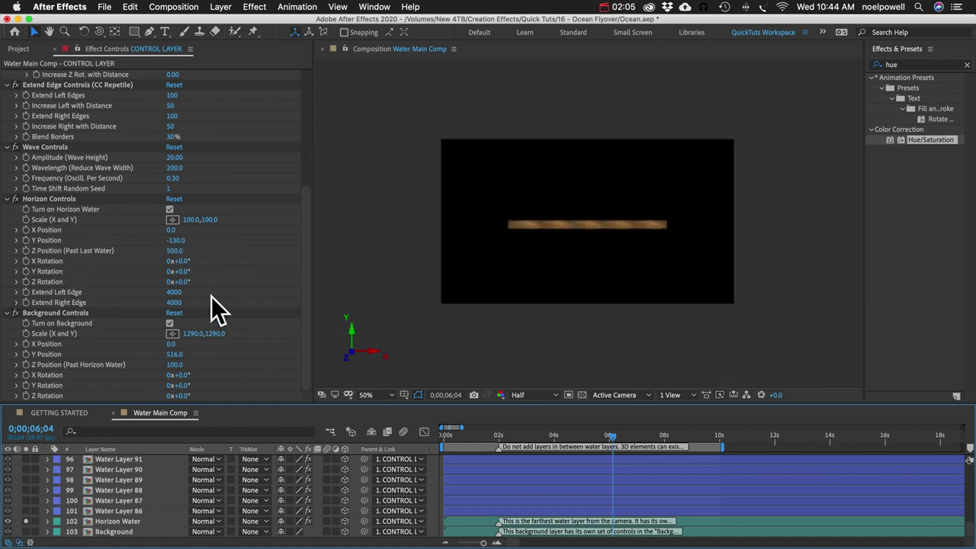
pyautogui.moveTo(174, 292); pyautogui.dragTo(523, 301)
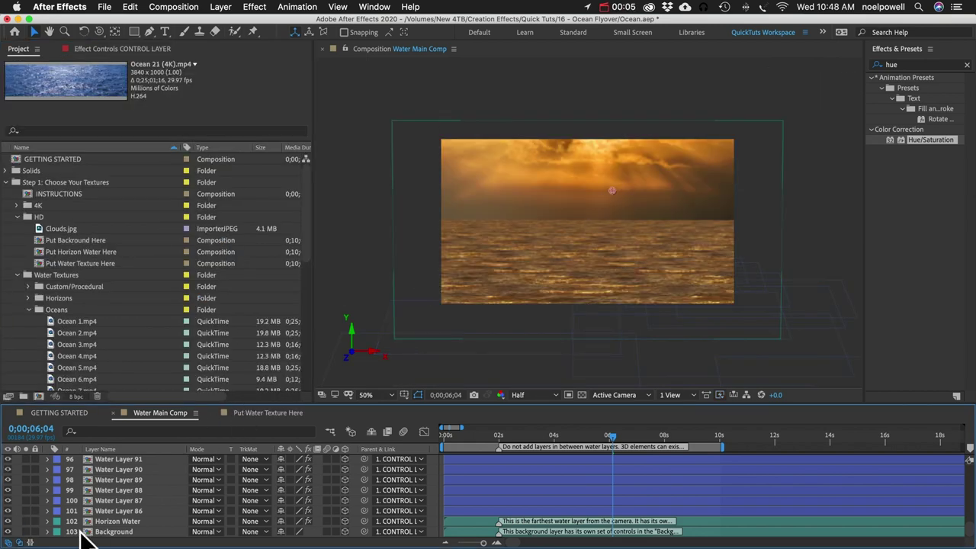
# Enable composition motion blur, turn on Motion Blur for all water layers, and open Composition Settings.
pyautogui.click(403, 431)
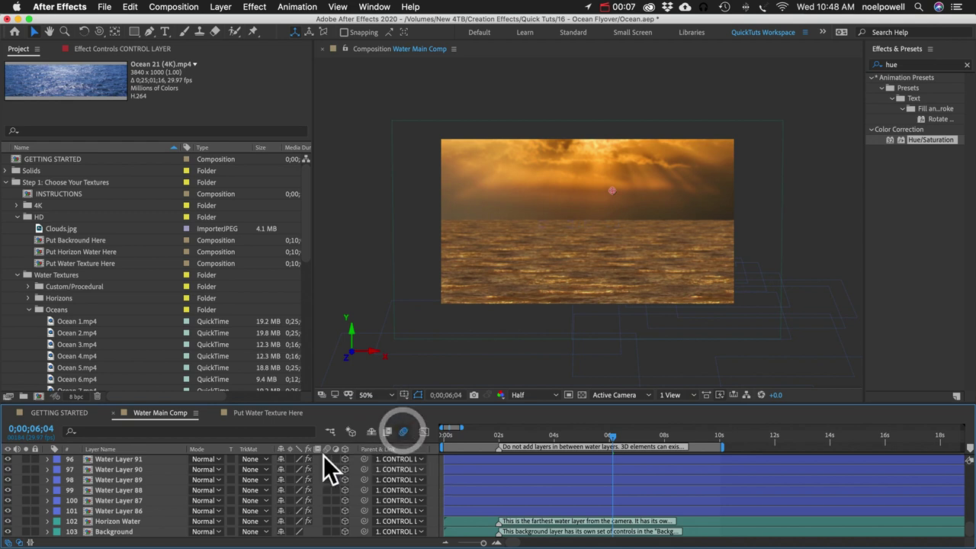
pyautogui.scroll(10, 132, 469)
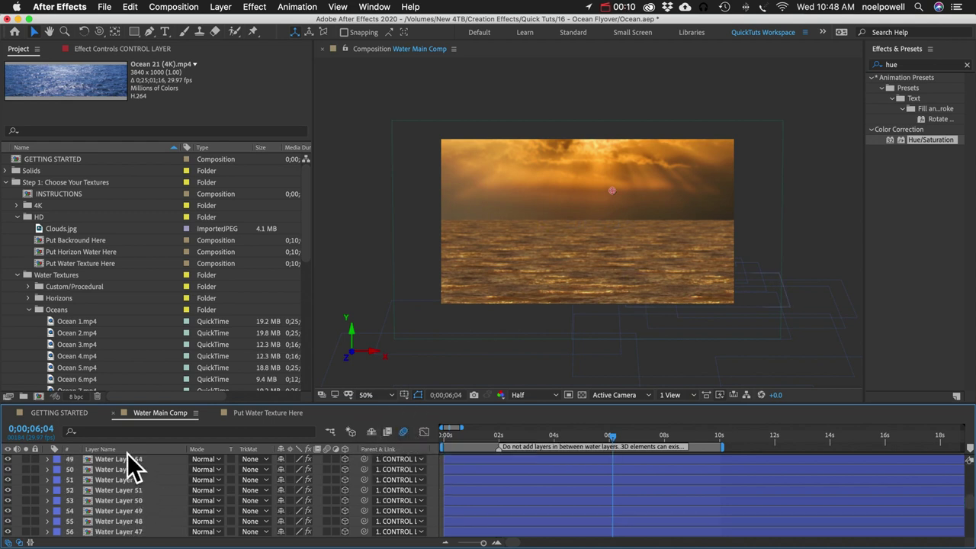
pyautogui.scroll(10, 128, 452)
pyautogui.click(118, 480)
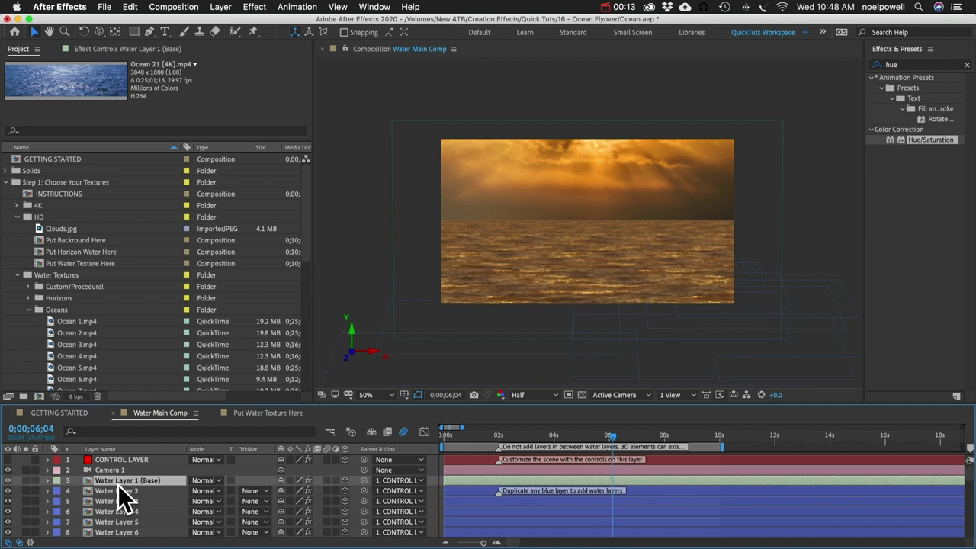
pyautogui.scroll(-20, 120, 496)
pyautogui.keyDown('shift'); pyautogui.click(124, 512); pyautogui.keyUp('shift')
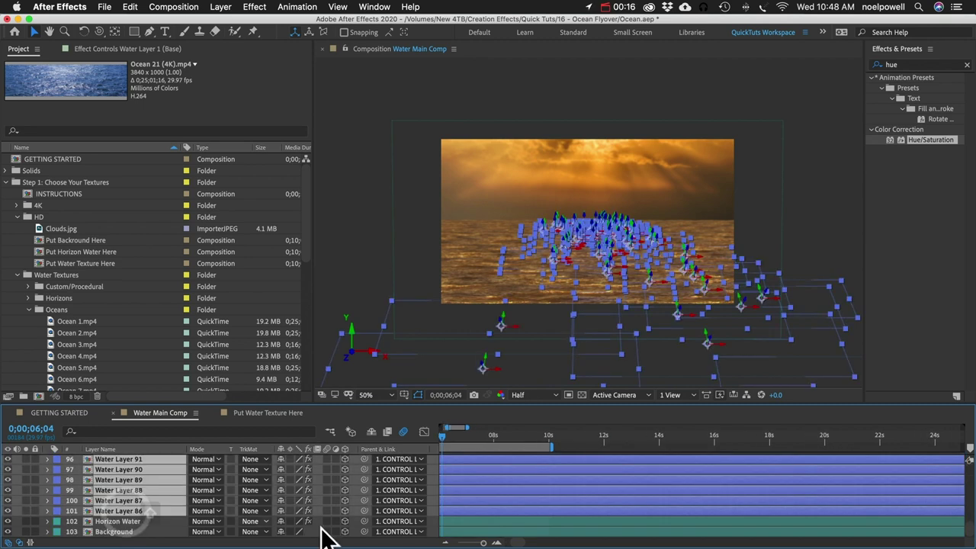
pyautogui.click(326, 511)
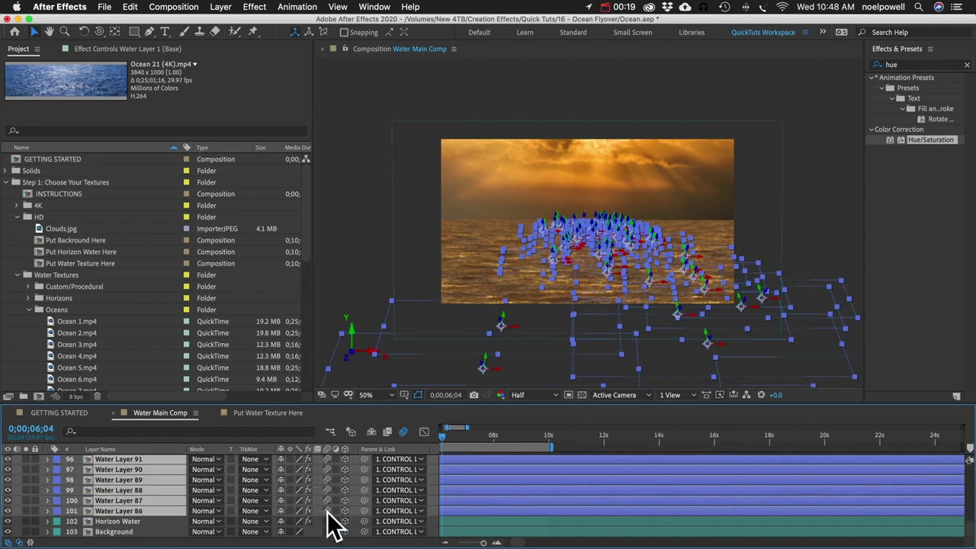
pyautogui.press('super+k')
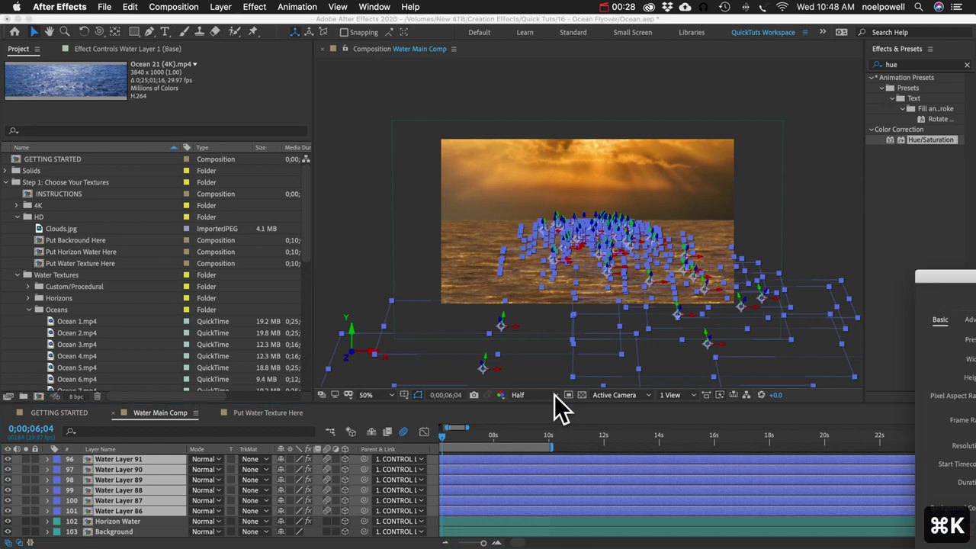
pyautogui.moveTo(102, 92); pyautogui.dragTo(403, 92)
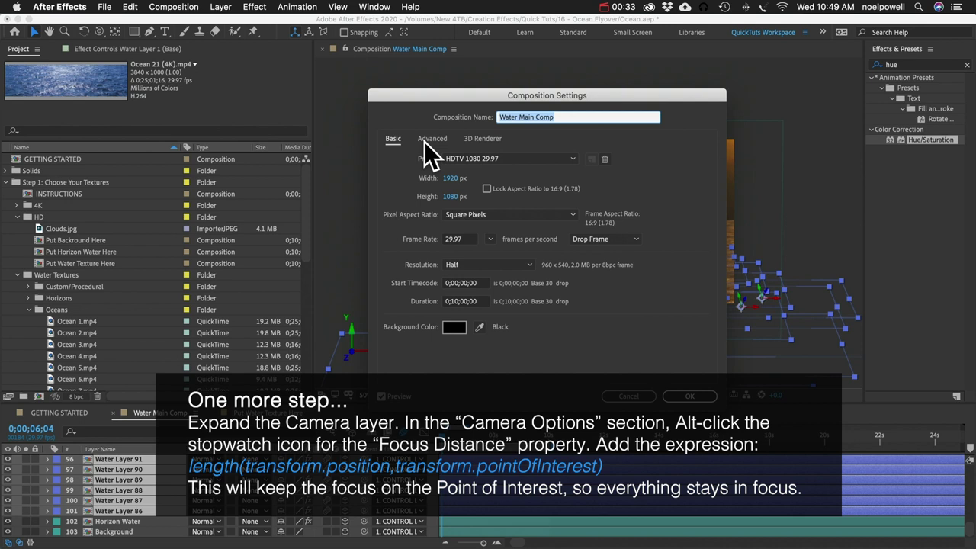
# Set the motion blur Shutter Angle to 300° in the Advanced settings and close the dialog.
pyautogui.click(424, 141)
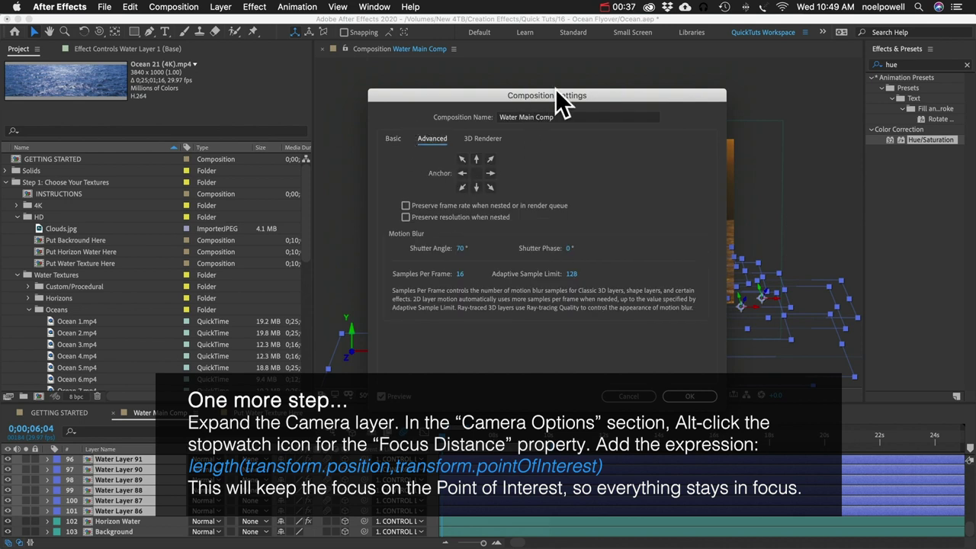
pyautogui.click(460, 248)
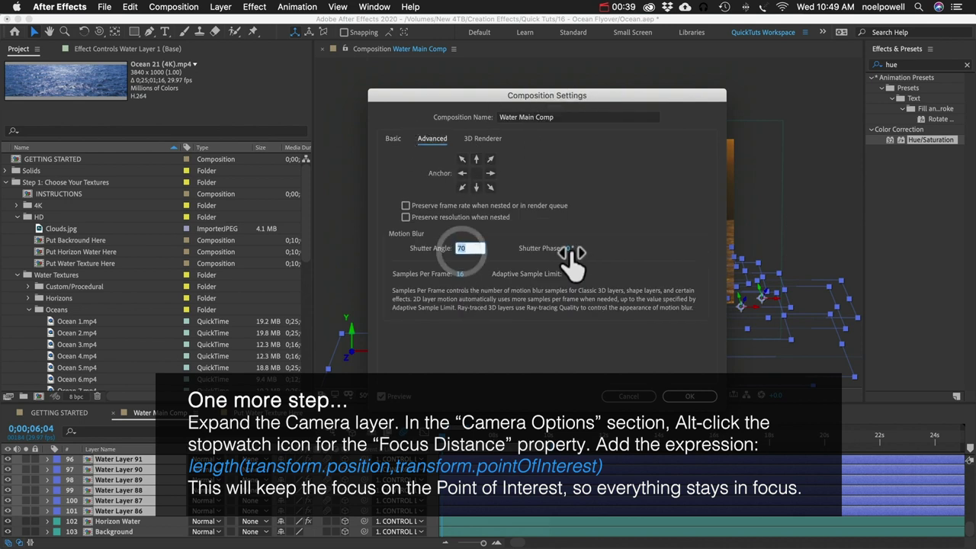
pyautogui.write('300')
pyautogui.press('Return')
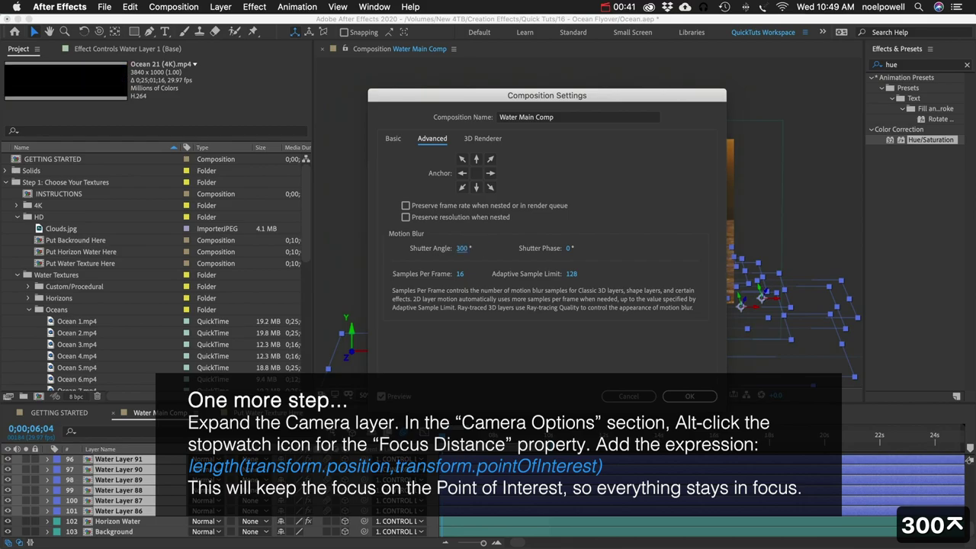